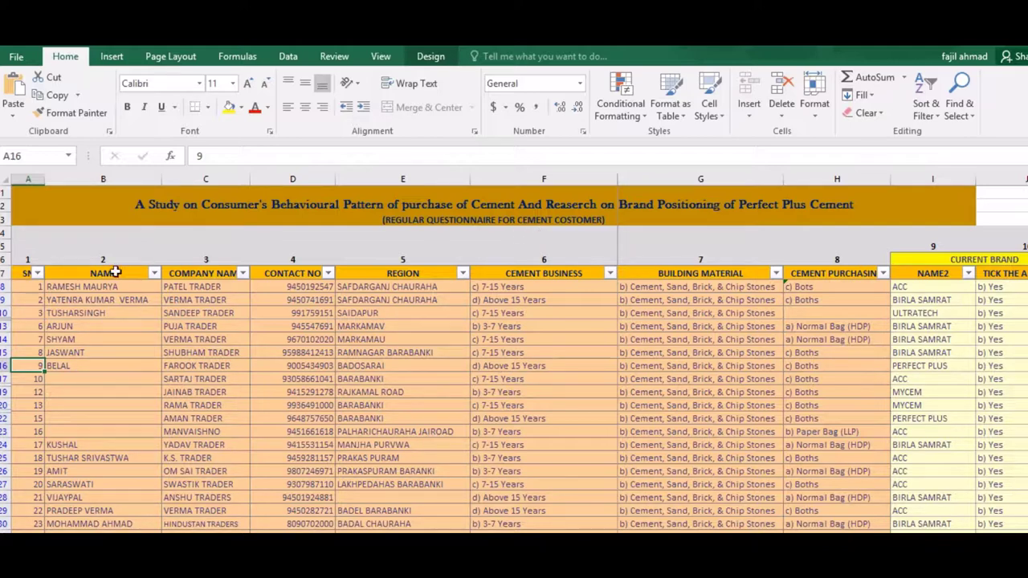
- Select the NAME column header, the sheet title and the first respondent's name
{"action": "left_click", "coordinate": [46, 286]}
{"action": "left_click", "coordinate": [25, 273]}
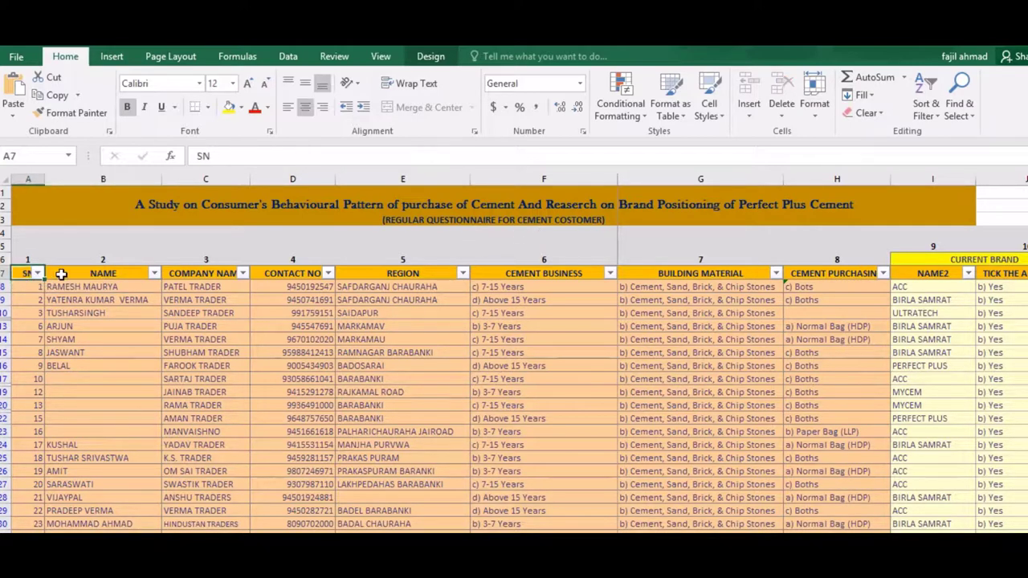
{"action": "left_click", "coordinate": [82, 274]}
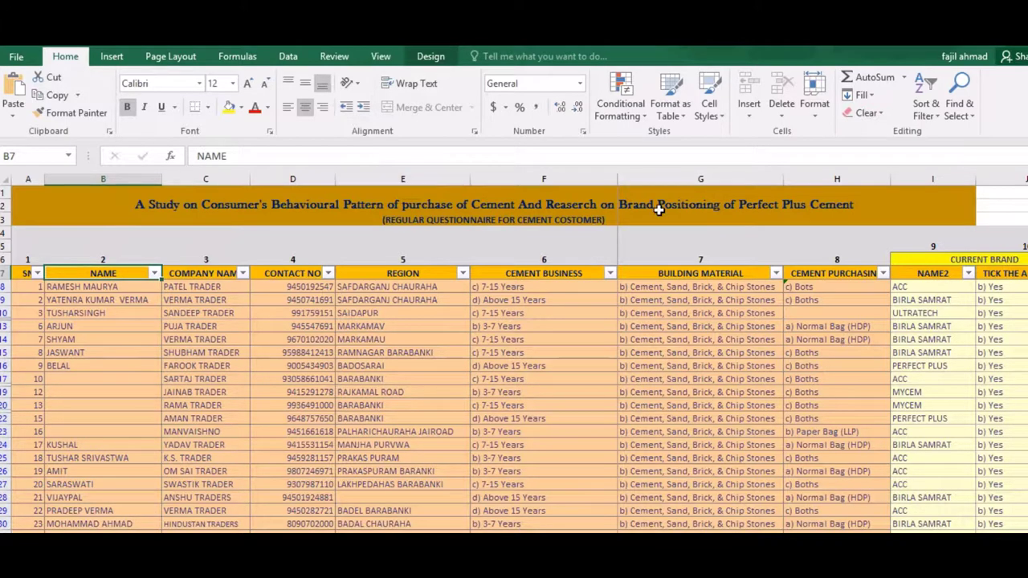
{"action": "left_click", "coordinate": [791, 202]}
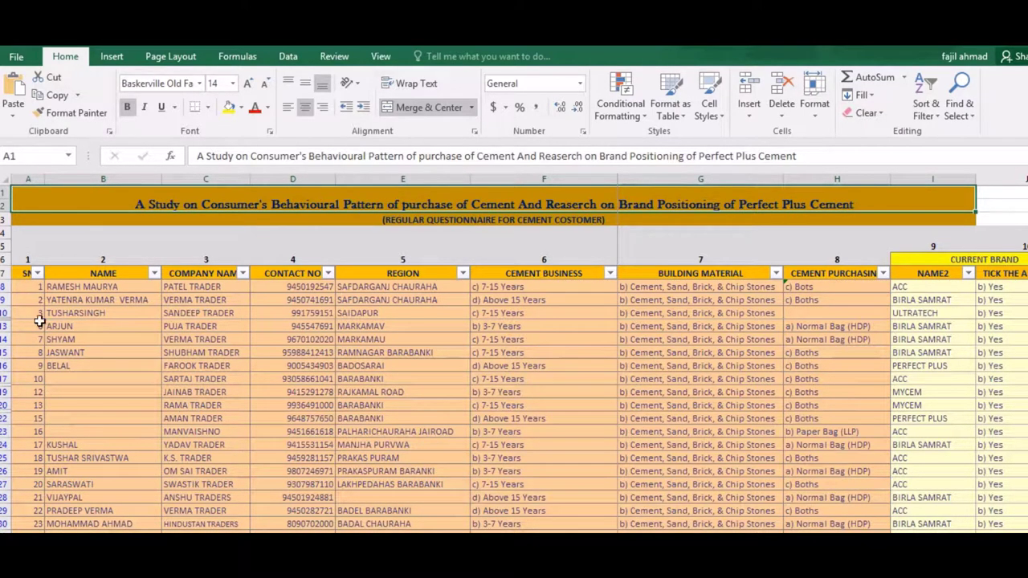
{"action": "left_click", "coordinate": [28, 296]}
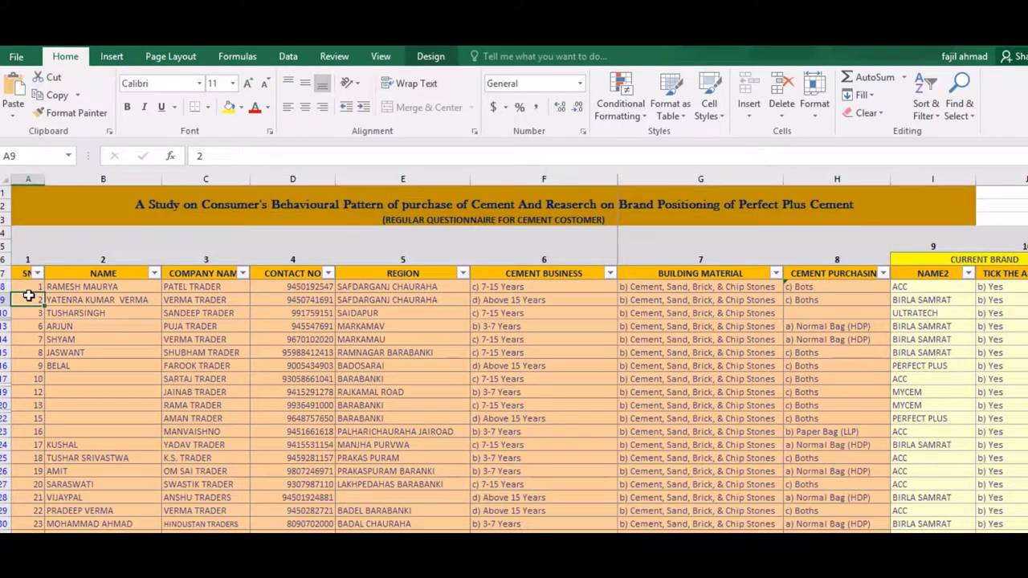
{"action": "left_click", "coordinate": [79, 289]}
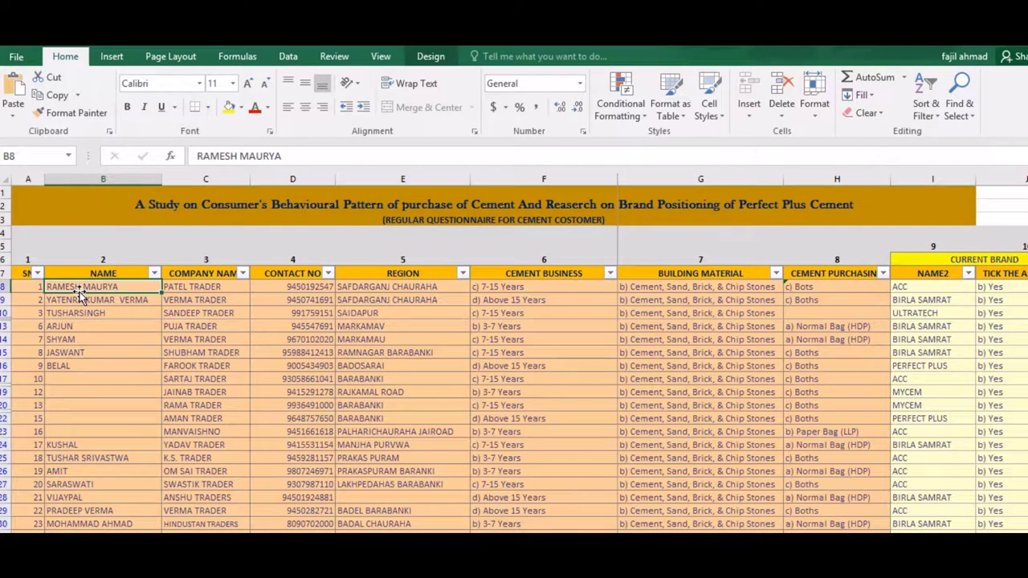
- Step along row 8 through the company, contact, Cement Business and later answers, then back
{"action": "key", "text": "Right"}
{"action": "key", "text": "Right"}
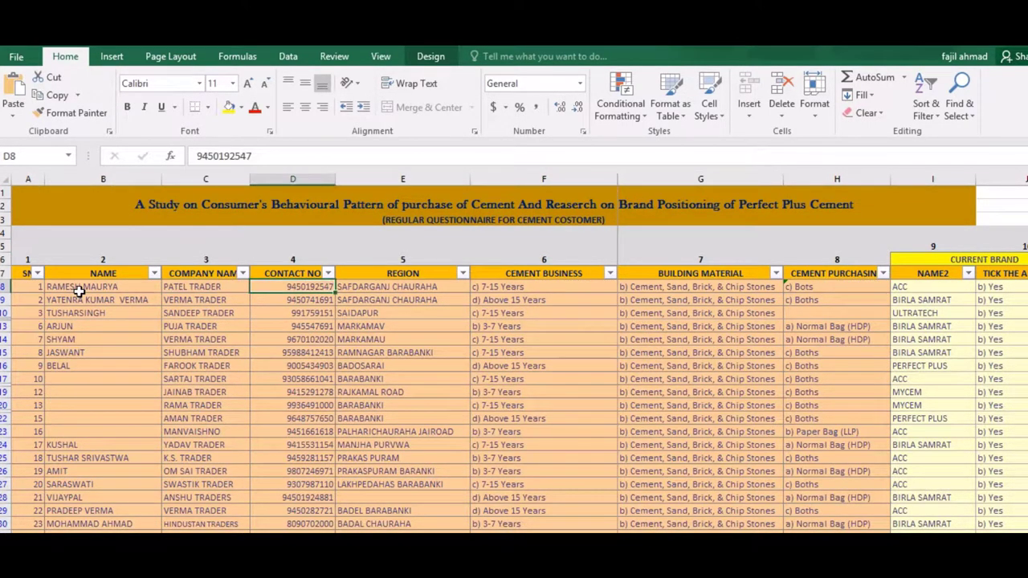
{"action": "key", "text": "Right"}
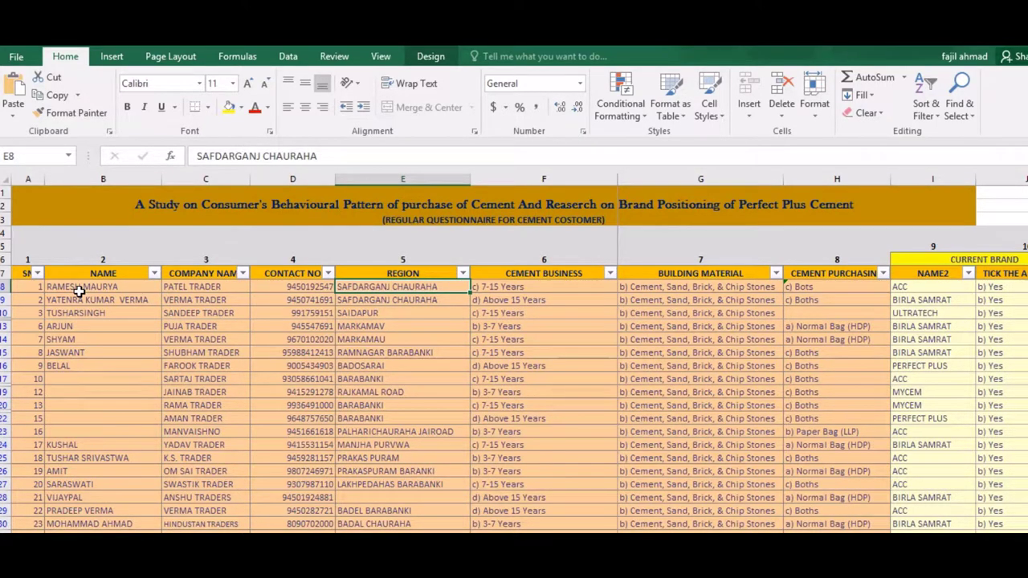
{"action": "key", "text": "Right"}
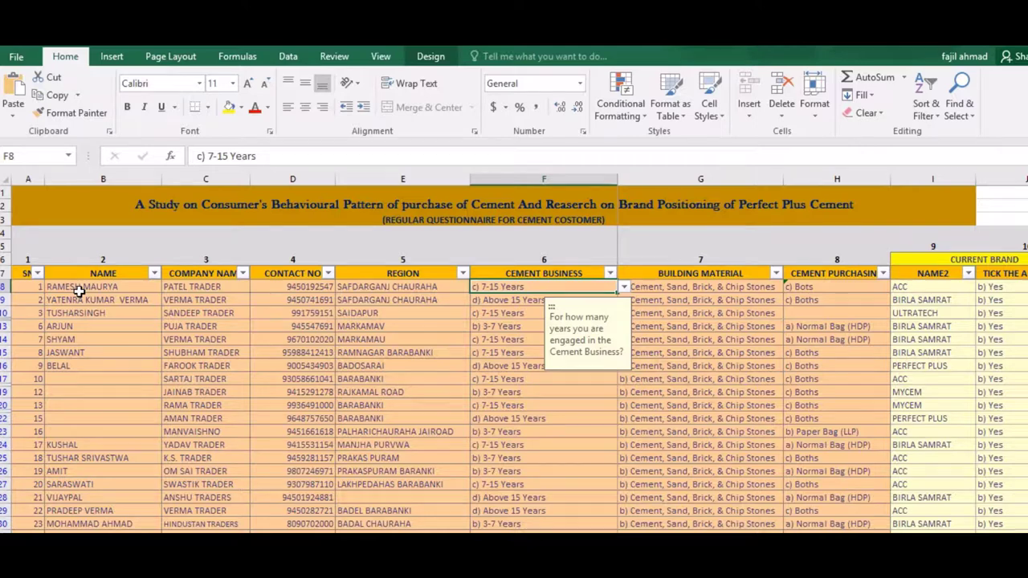
{"action": "key", "text": "Right"}
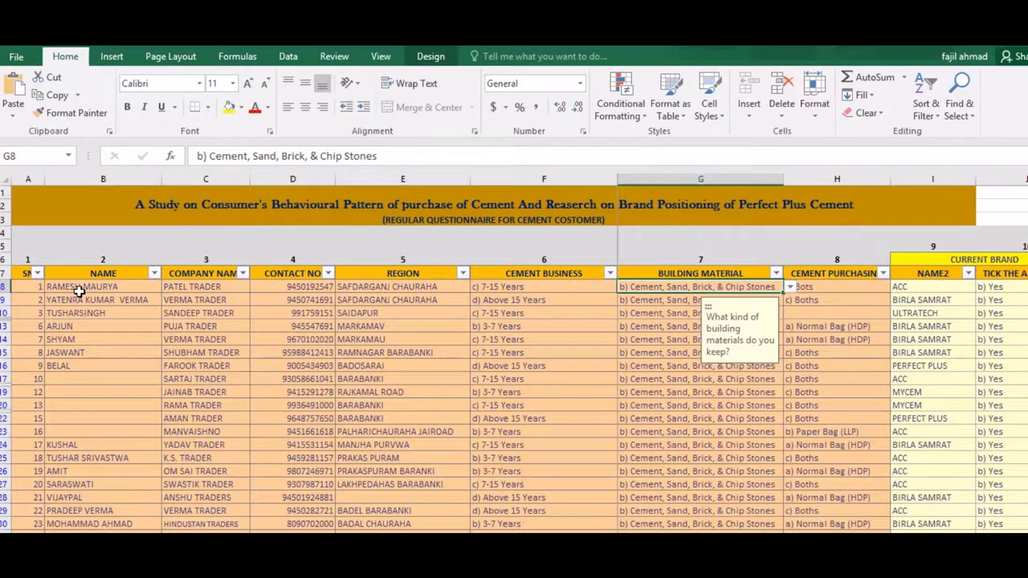
{"action": "key", "text": "Right"}
{"action": "key", "text": "Right"}
{"action": "key", "text": "Right"}
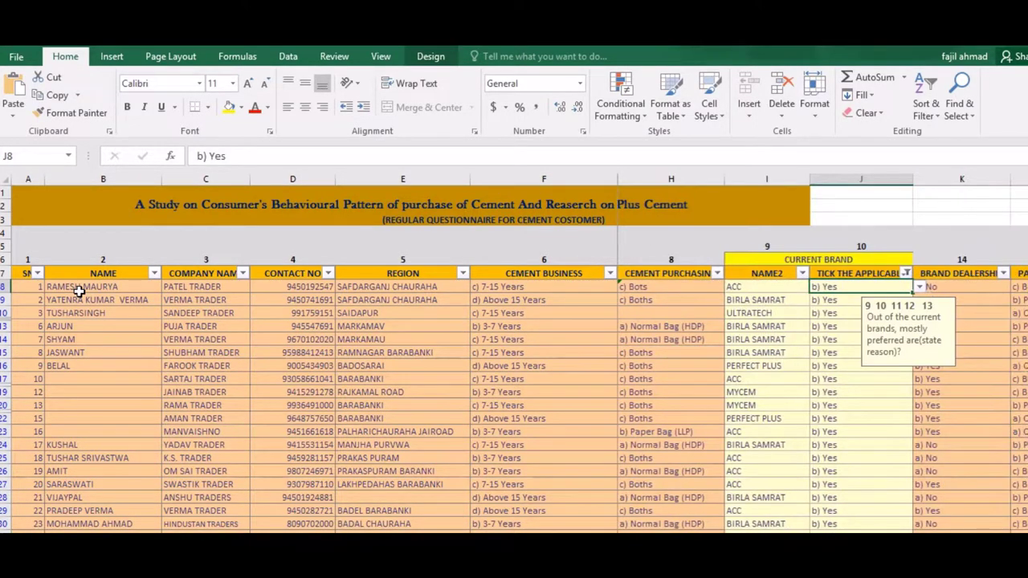
{"action": "key", "text": "Right"}
{"action": "key", "text": "Right"}
{"action": "key", "text": "Right"}
{"action": "key", "text": "Right"}
{"action": "key", "text": "Right"}
{"action": "key", "text": "Right"}
{"action": "key", "text": "Right"}
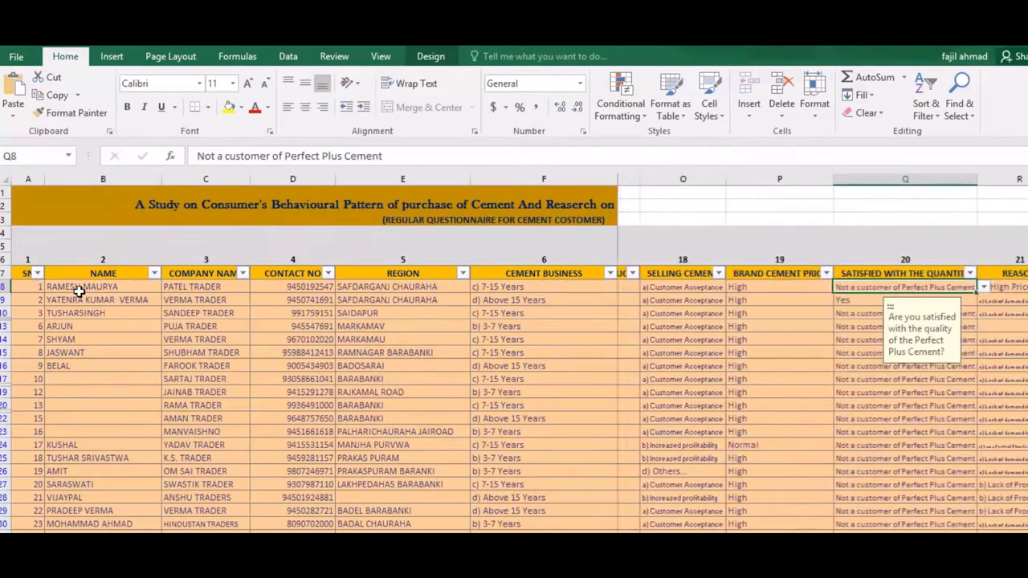
{"action": "key", "text": "Right"}
{"action": "key", "text": "Right"}
{"action": "key", "text": "Right"}
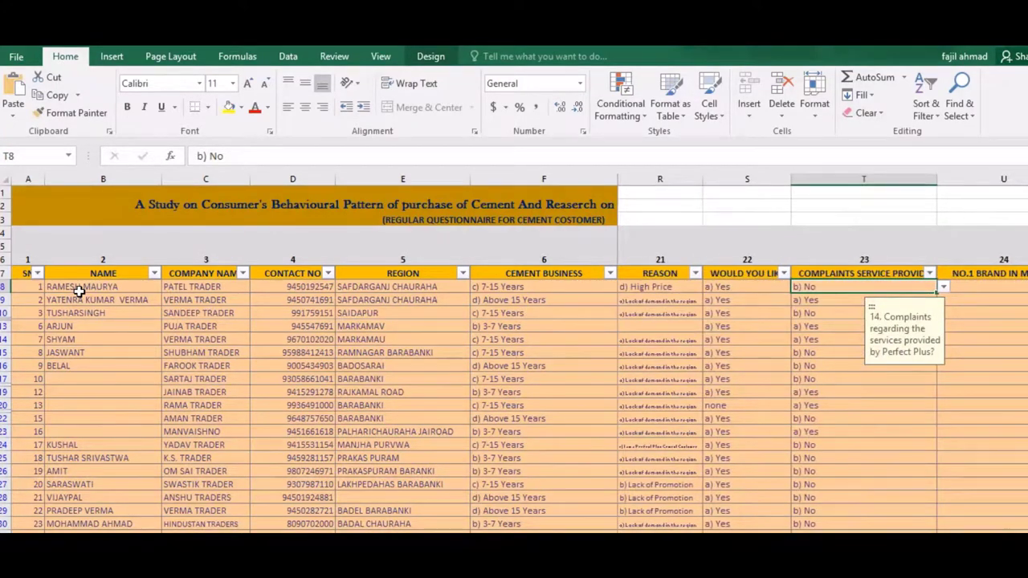
{"action": "key", "text": "Right"}
{"action": "key", "text": "Right"}
{"action": "key", "text": "Left"}
{"action": "key", "text": "Left"}
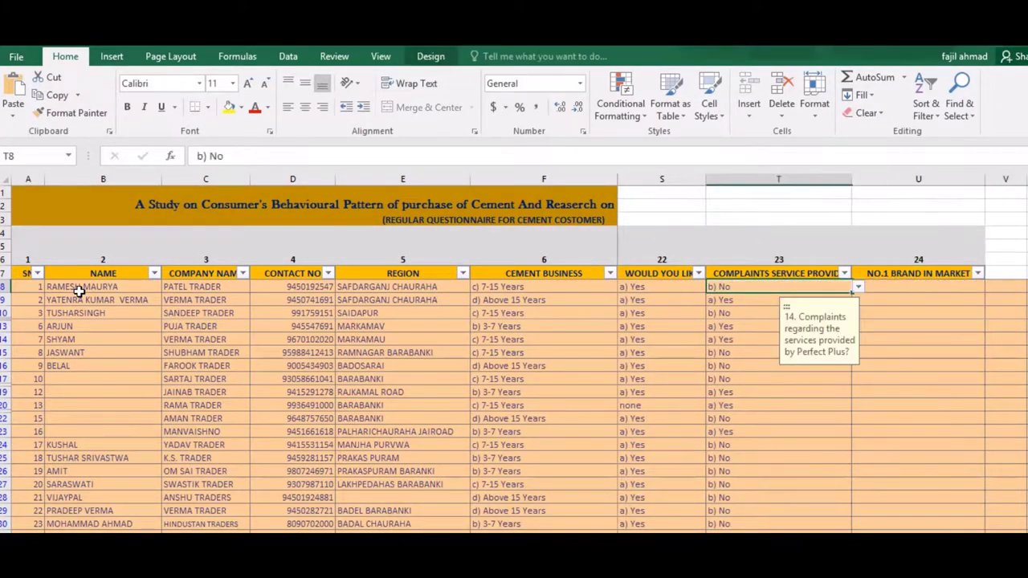
{"action": "key", "text": "Left"}
{"action": "key", "text": "Left"}
{"action": "key", "text": "Left"}
{"action": "key", "text": "Left"}
{"action": "key", "text": "Left"}
{"action": "key", "text": "Left"}
{"action": "key", "text": "Left"}
{"action": "key", "text": "Left"}
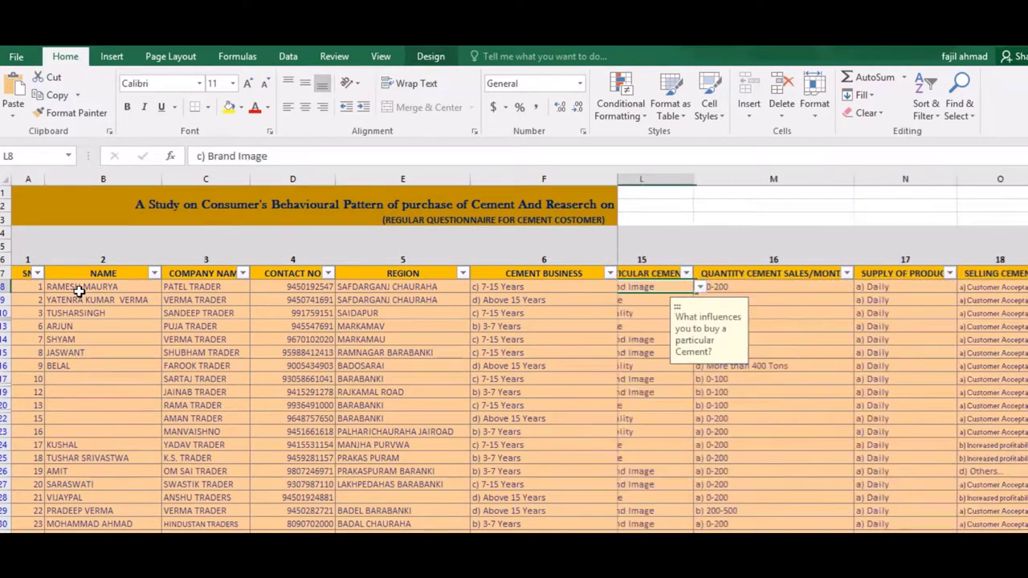
{"action": "key", "text": "Left"}
{"action": "key", "text": "Left"}
{"action": "key", "text": "Left"}
{"action": "key", "text": "Left"}
{"action": "key", "text": "Left"}
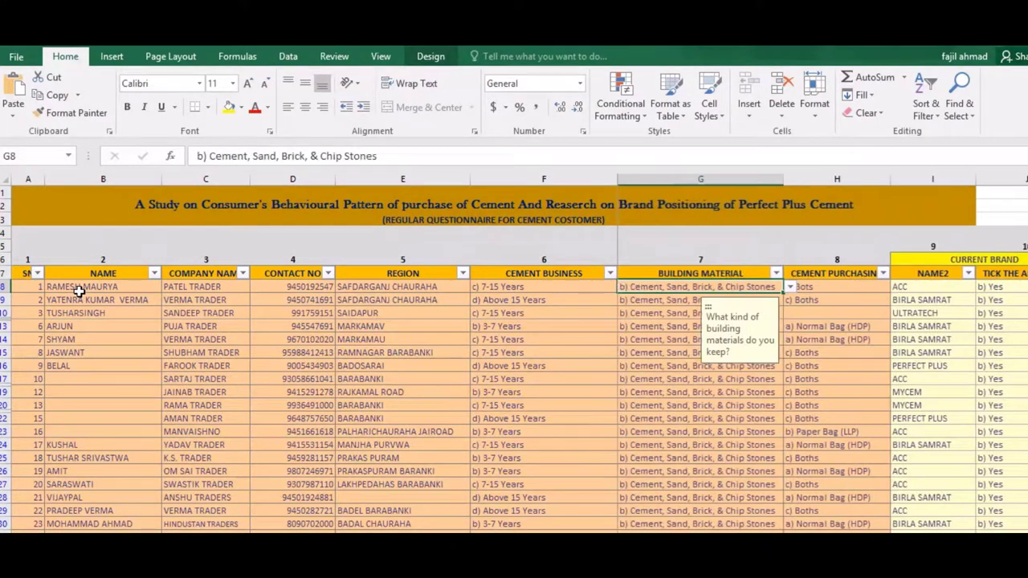
- Return to the serial numbers and scan down and back up that column
{"action": "key", "text": "Home"}
{"action": "key", "text": "Down"}
{"action": "key", "text": "Down"}
{"action": "key", "text": "Down"}
{"action": "key", "text": "Down"}
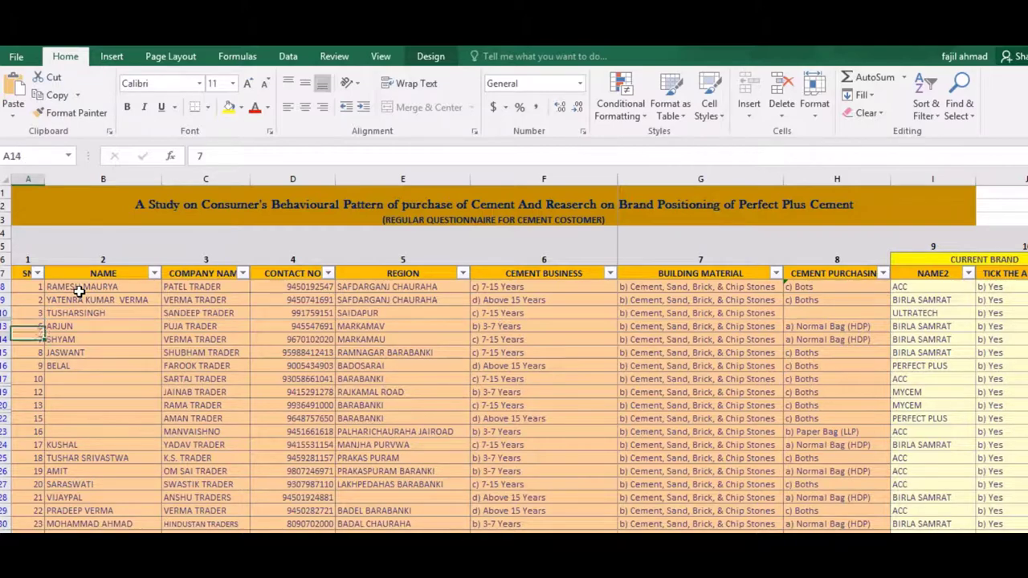
{"action": "key", "text": "Down"}
{"action": "key", "text": "Down"}
{"action": "key", "text": "Down"}
{"action": "key", "text": "Down"}
{"action": "key", "text": "Down"}
{"action": "key", "text": "Down"}
{"action": "key", "text": "Down"}
{"action": "key", "text": "Down"}
{"action": "key", "text": "Down"}
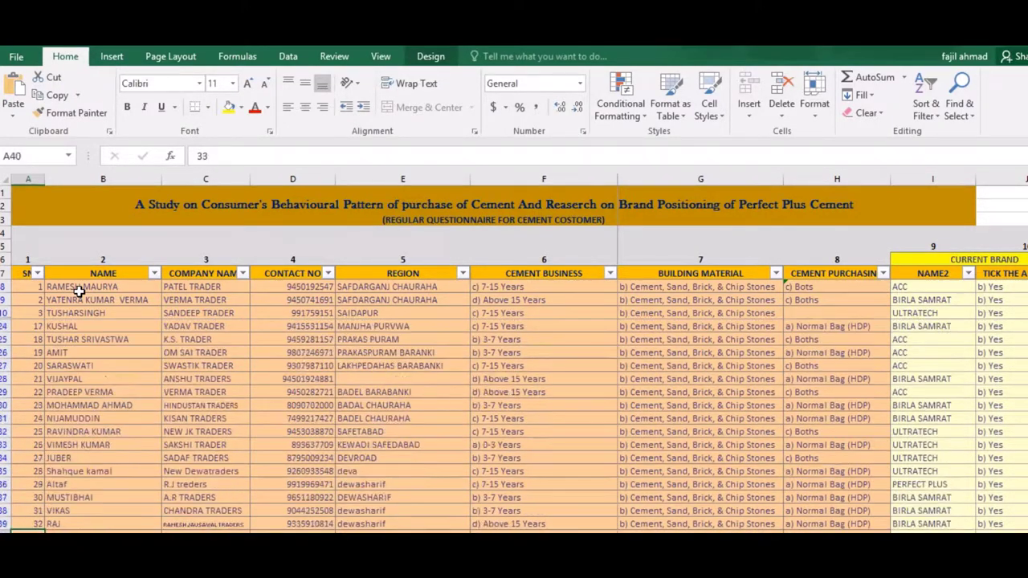
{"action": "key", "text": "Down"}
{"action": "key", "text": "Down"}
{"action": "key", "text": "Down"}
{"action": "key", "text": "Down"}
{"action": "key", "text": "Down"}
{"action": "key", "text": "Down"}
{"action": "key", "text": "Down"}
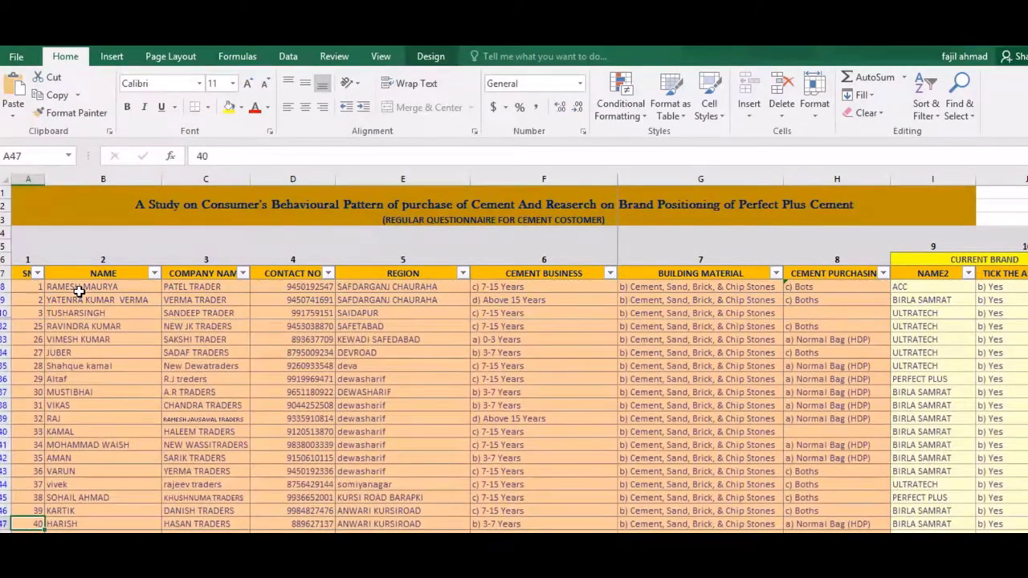
{"action": "key", "text": "Up"}
{"action": "key", "text": "Up"}
{"action": "key", "text": "Up"}
{"action": "key", "text": "Up"}
{"action": "key", "text": "Up"}
{"action": "key", "text": "Up"}
{"action": "key", "text": "Up"}
{"action": "key", "text": "Up"}
{"action": "key", "text": "Up"}
{"action": "key", "text": "Up"}
{"action": "key", "text": "Up"}
{"action": "key", "text": "Up"}
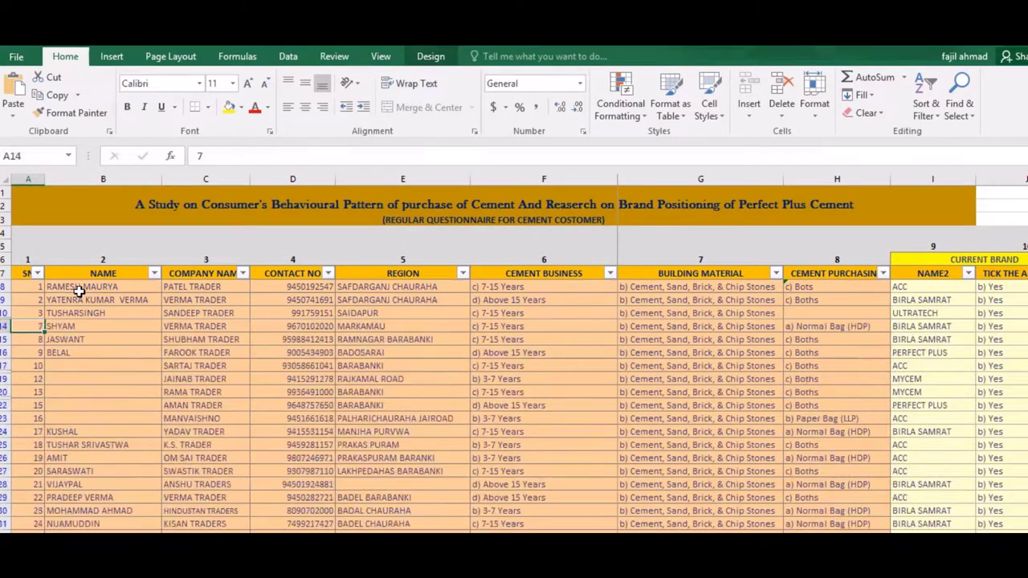
{"action": "key", "text": "Up"}
{"action": "key", "text": "Up"}
{"action": "key", "text": "Up"}
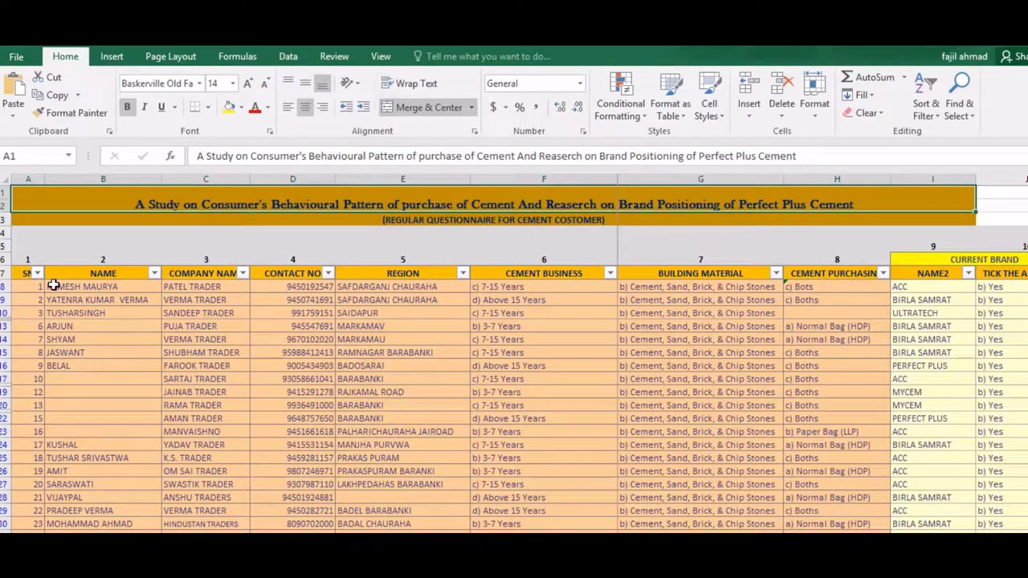
- View the instruction notes on the question headers 2 through 8
{"action": "left_click", "coordinate": [48, 254]}
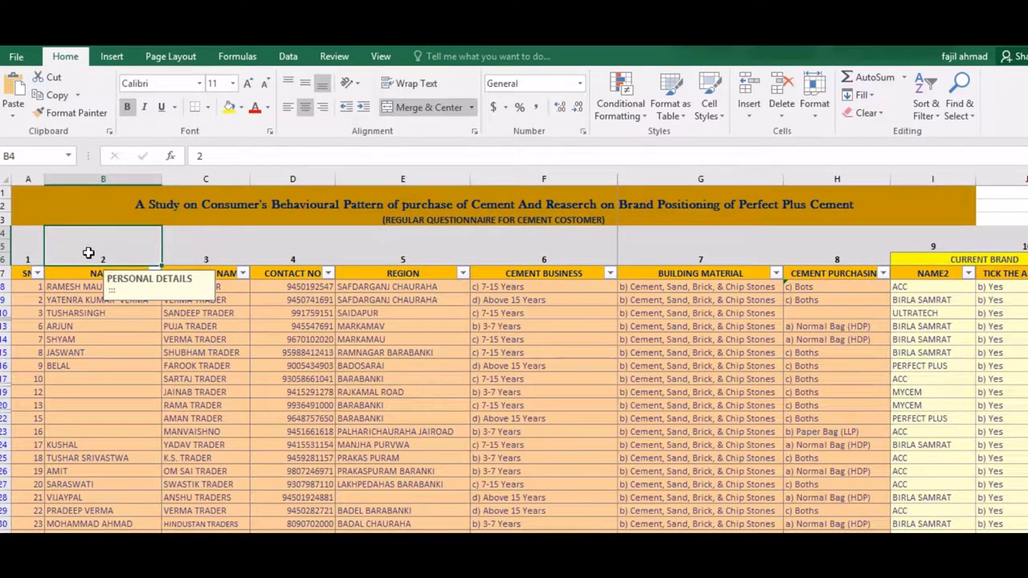
{"action": "left_click", "coordinate": [200, 247]}
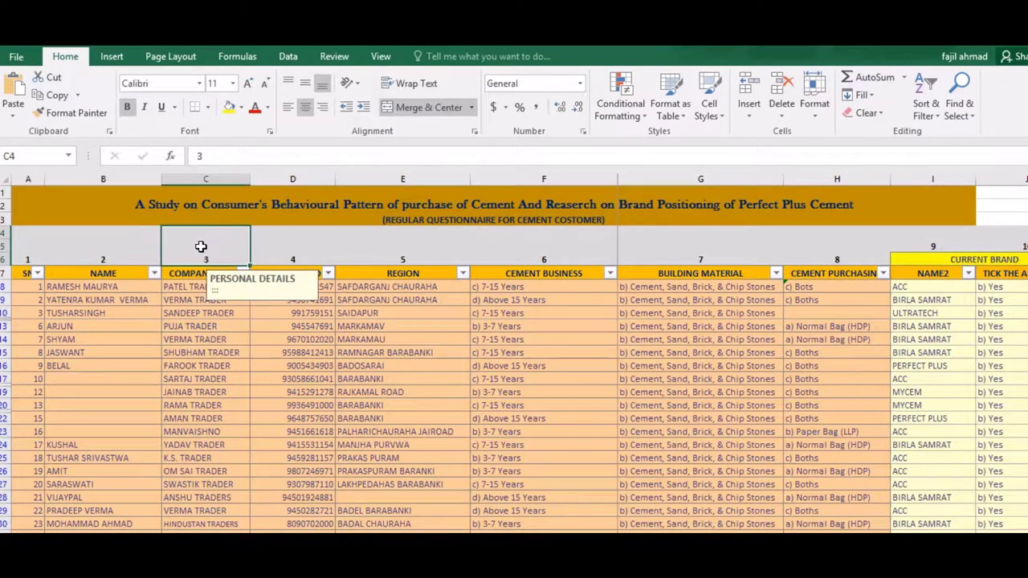
{"action": "left_click", "coordinate": [283, 246]}
{"action": "left_click", "coordinate": [368, 250]}
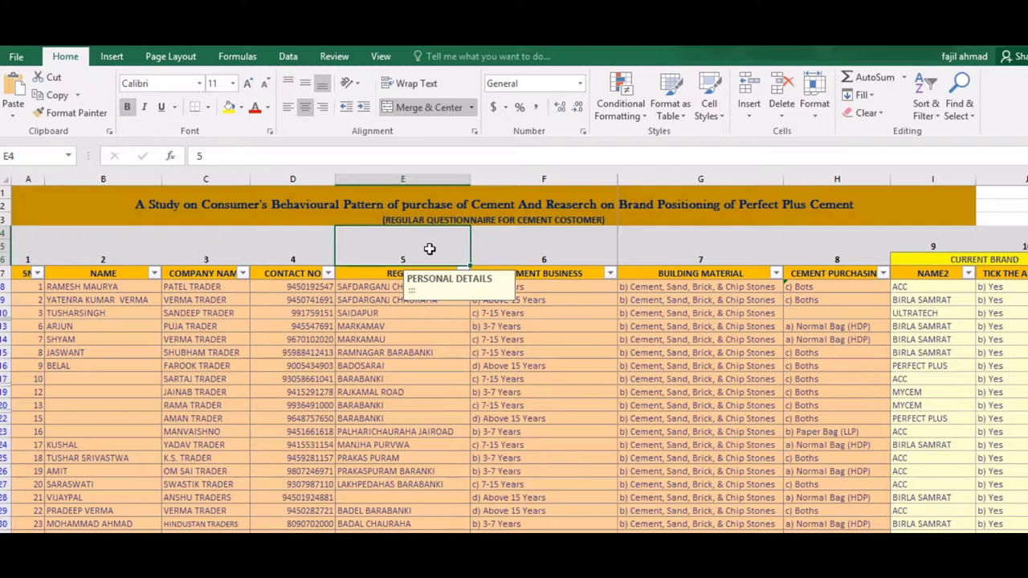
{"action": "left_click", "coordinate": [520, 245]}
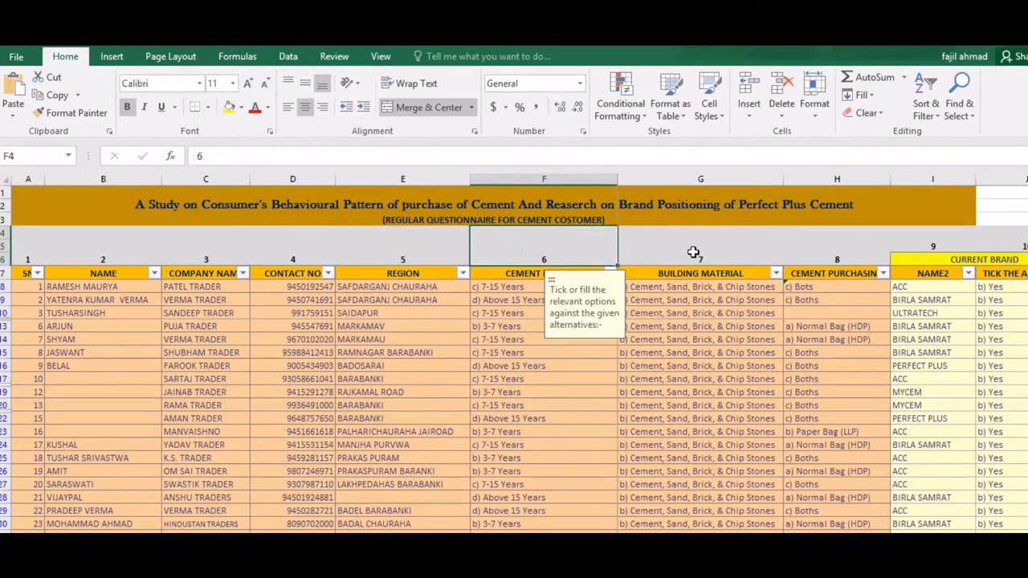
{"action": "left_click", "coordinate": [694, 250]}
{"action": "left_click", "coordinate": [821, 248]}
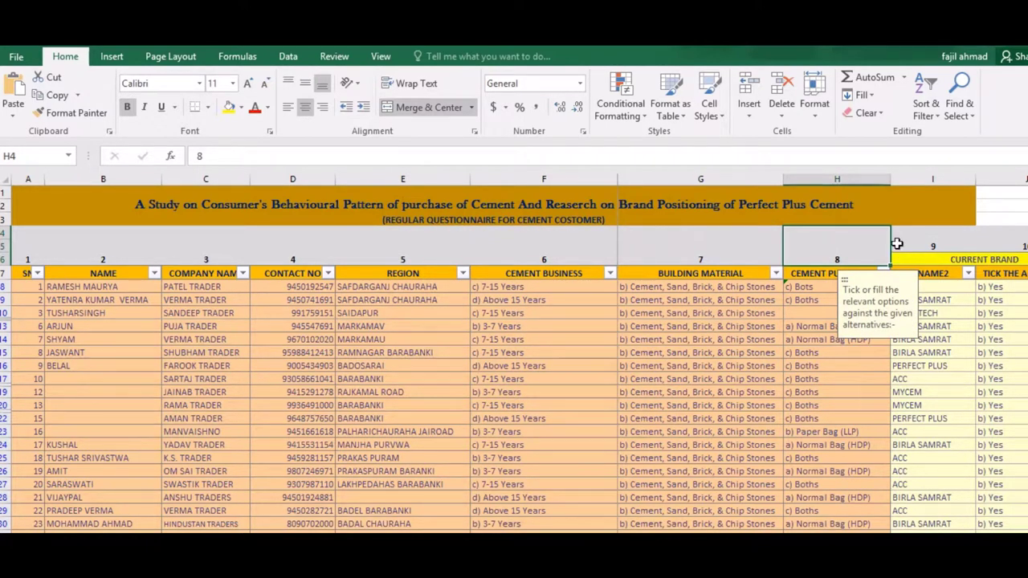
- Open the first respondent's Cement Business dropdown to review its choices, leaving the answer unchanged
{"action": "left_click", "coordinate": [557, 291]}
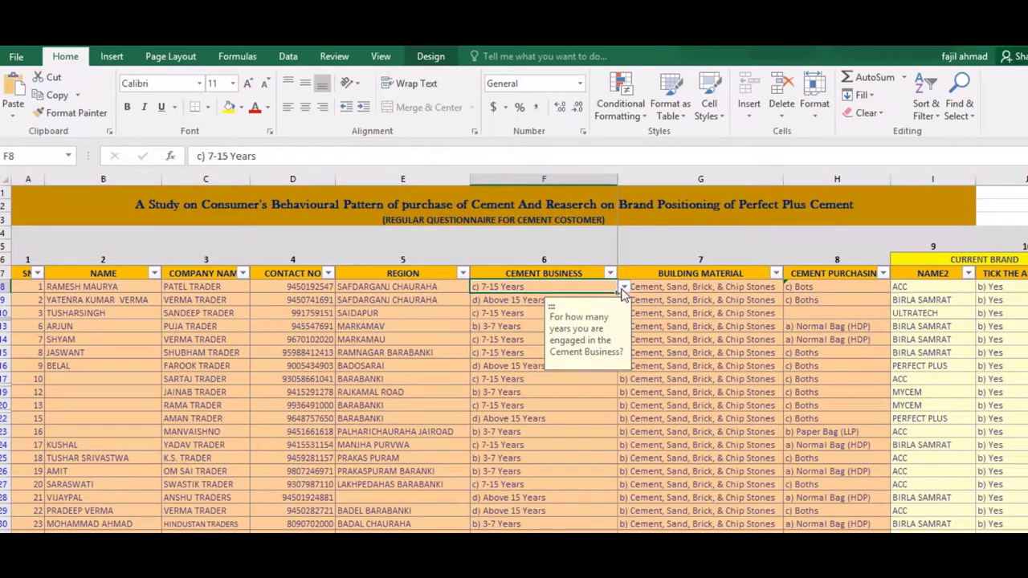
{"action": "left_click", "coordinate": [624, 288]}
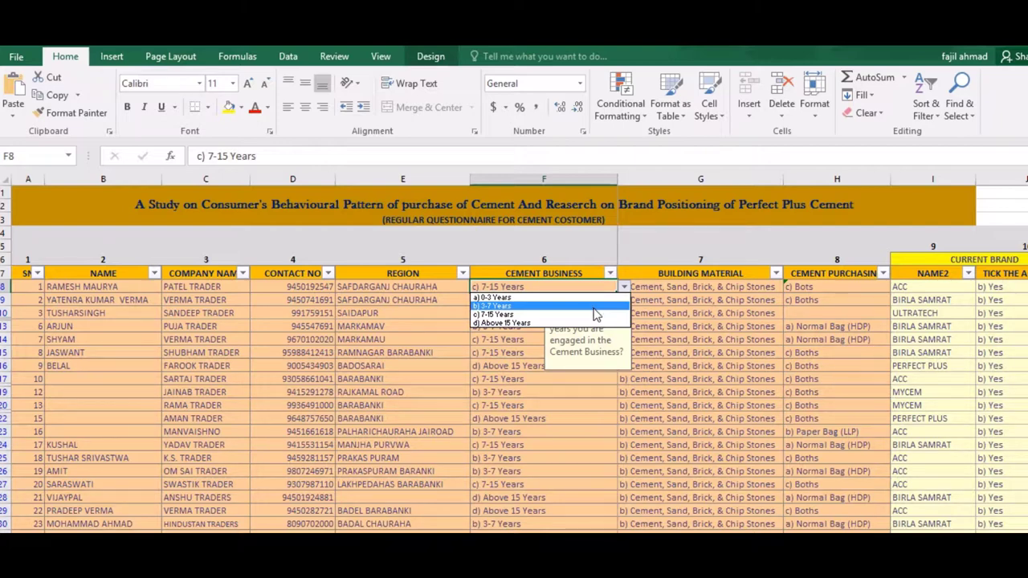
{"action": "left_click", "coordinate": [376, 378]}
{"action": "left_click", "coordinate": [375, 378]}
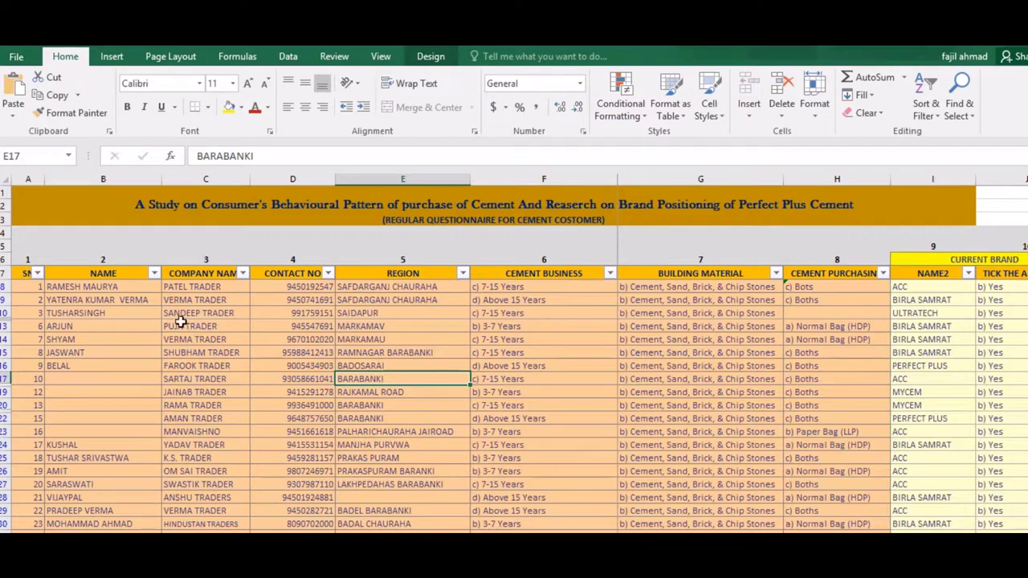
{"action": "left_click", "coordinate": [287, 56]}
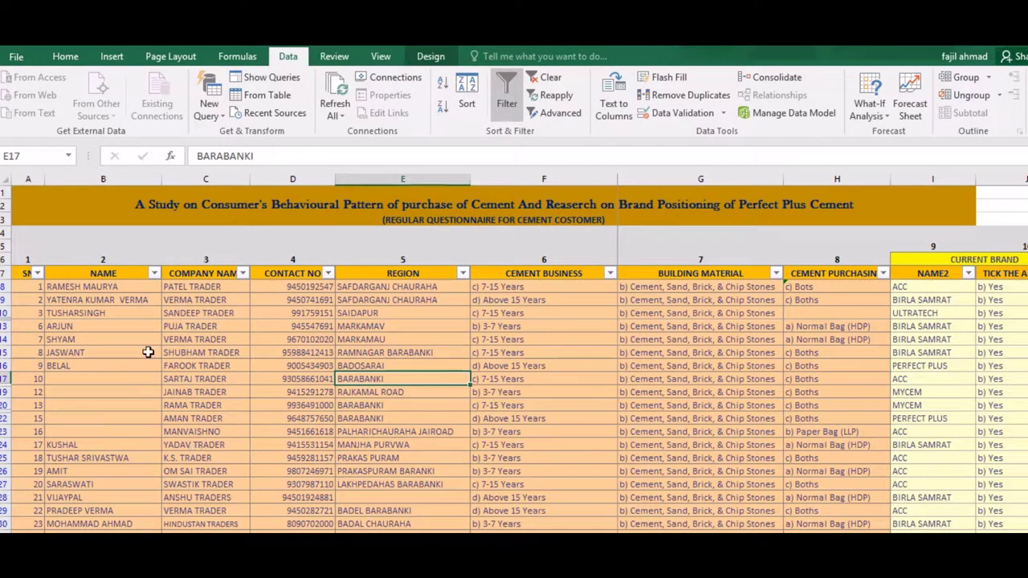
{"action": "left_click", "coordinate": [547, 288]}
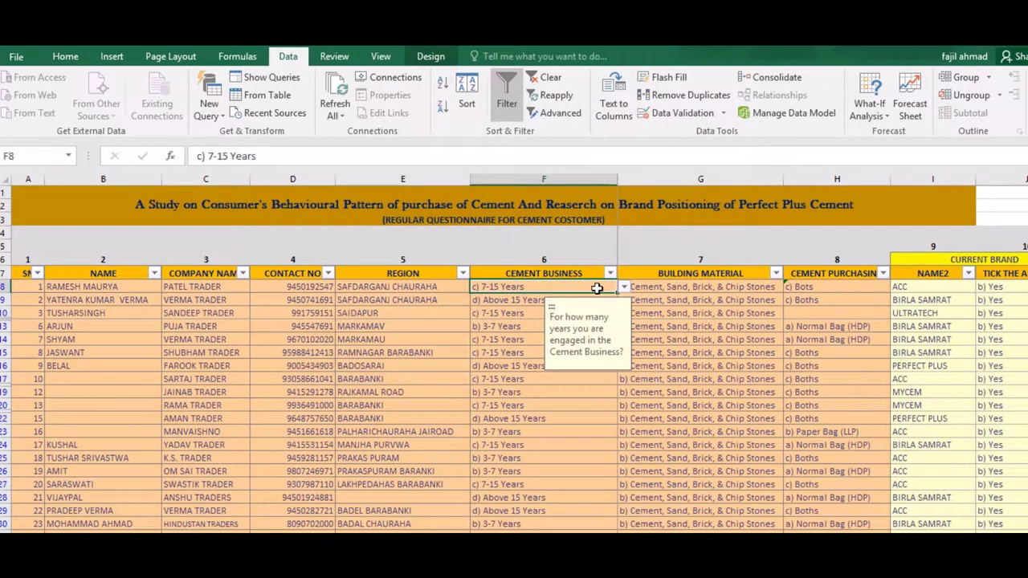
{"action": "left_click", "coordinate": [624, 287]}
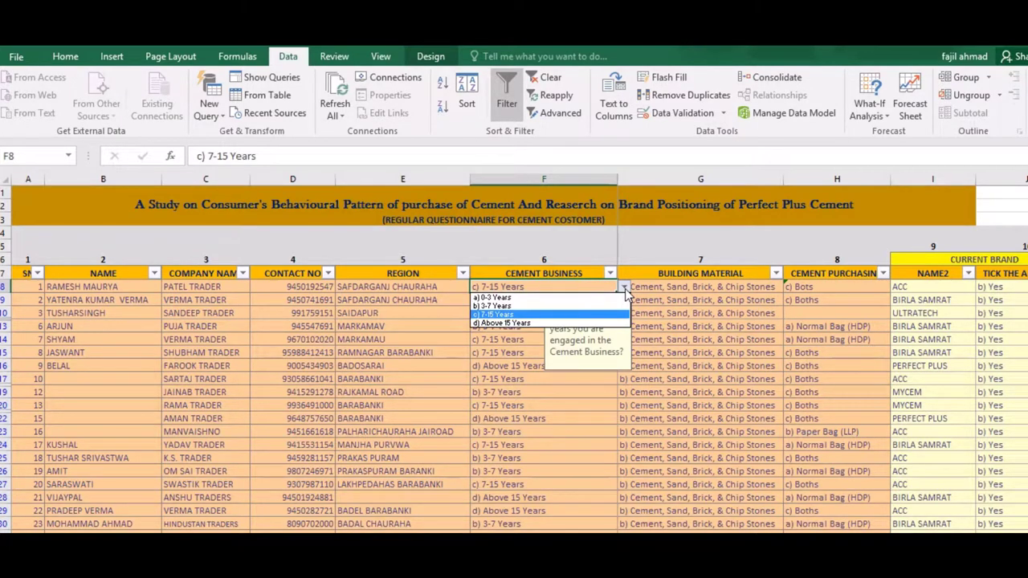
{"action": "left_click", "coordinate": [270, 418]}
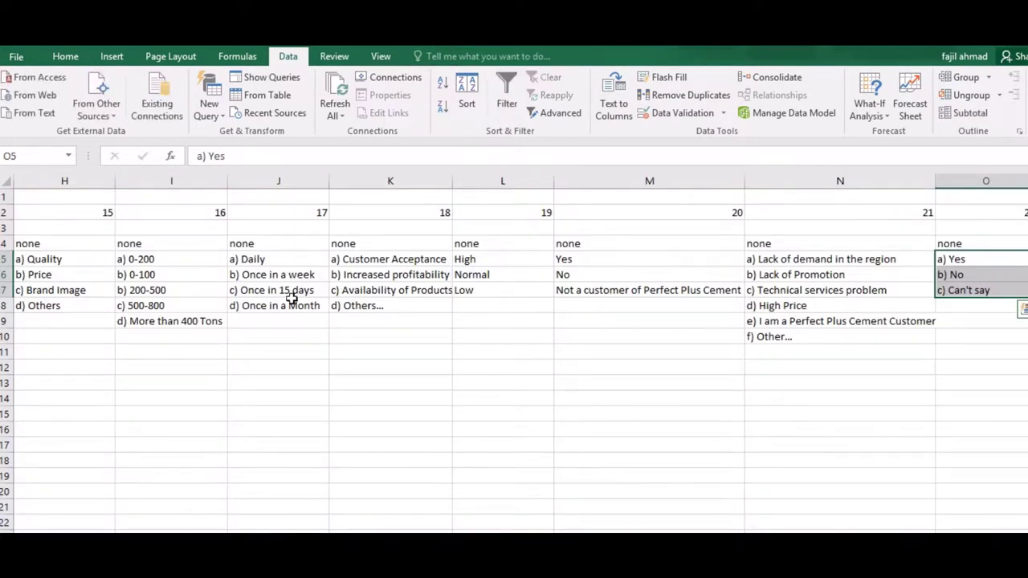
- Switch to the answer-lists sheet and browse back to the first option columns
{"action": "left_click", "coordinate": [294, 305]}
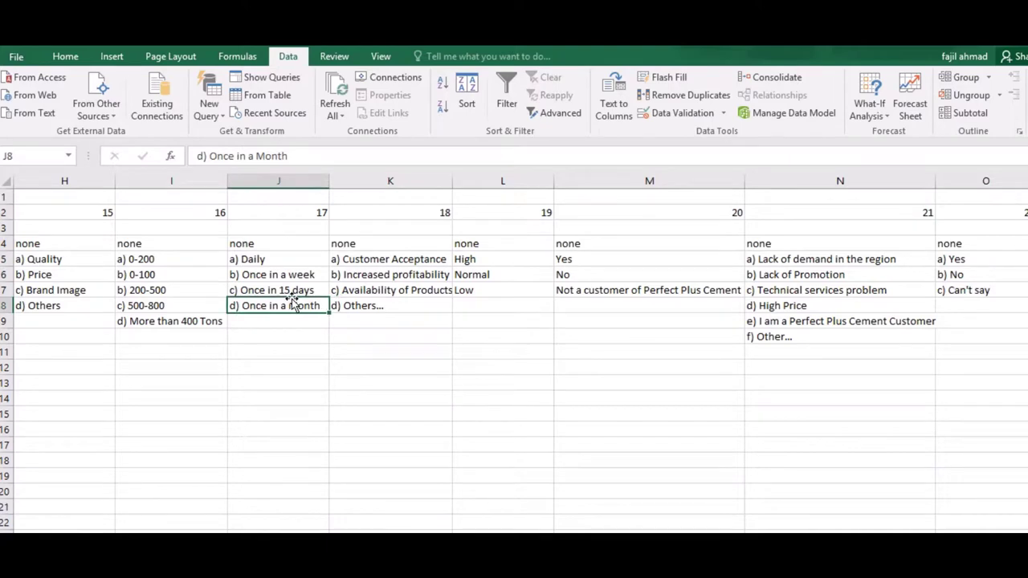
{"action": "left_click", "coordinate": [197, 289]}
{"action": "key", "text": "Left"}
{"action": "key", "text": "Left"}
{"action": "key", "text": "Left"}
{"action": "key", "text": "Left"}
{"action": "key", "text": "Left"}
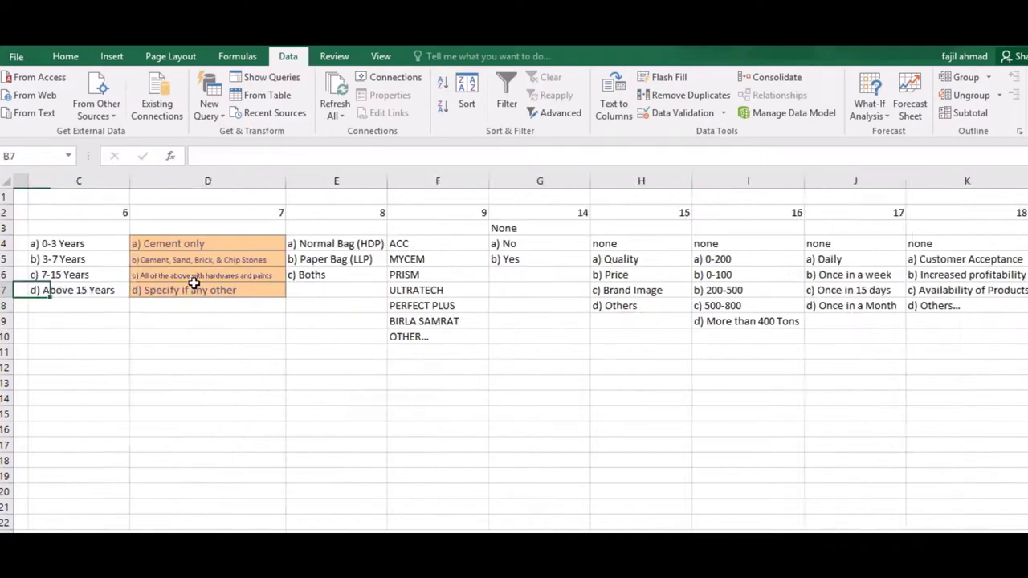
{"action": "key", "text": "Left"}
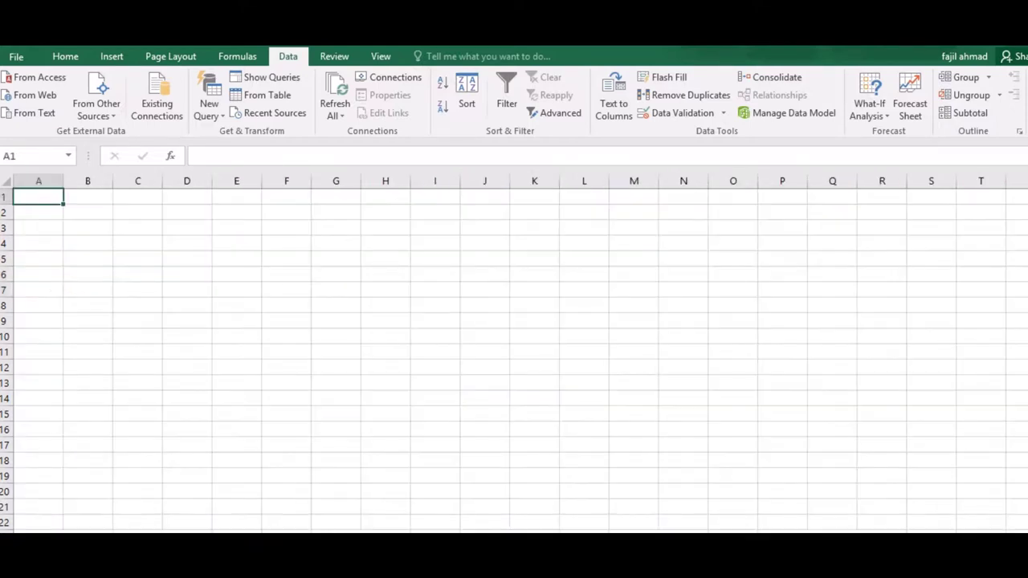
- On a new blank sheet, enter the heading SN in cell B5
{"action": "left_click", "coordinate": [155, 303]}
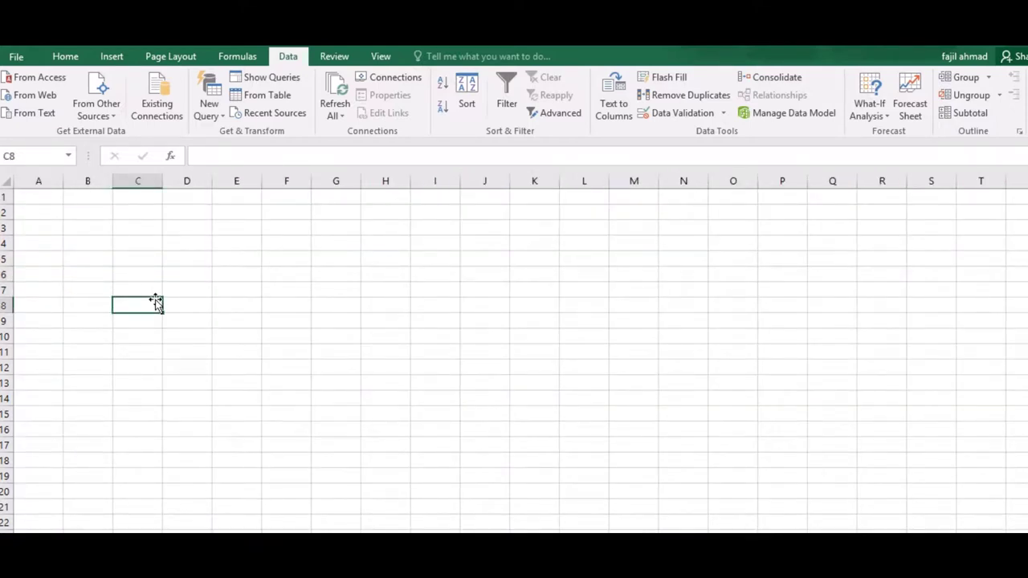
{"action": "left_click", "coordinate": [91, 254]}
{"action": "type", "text": "sn"}
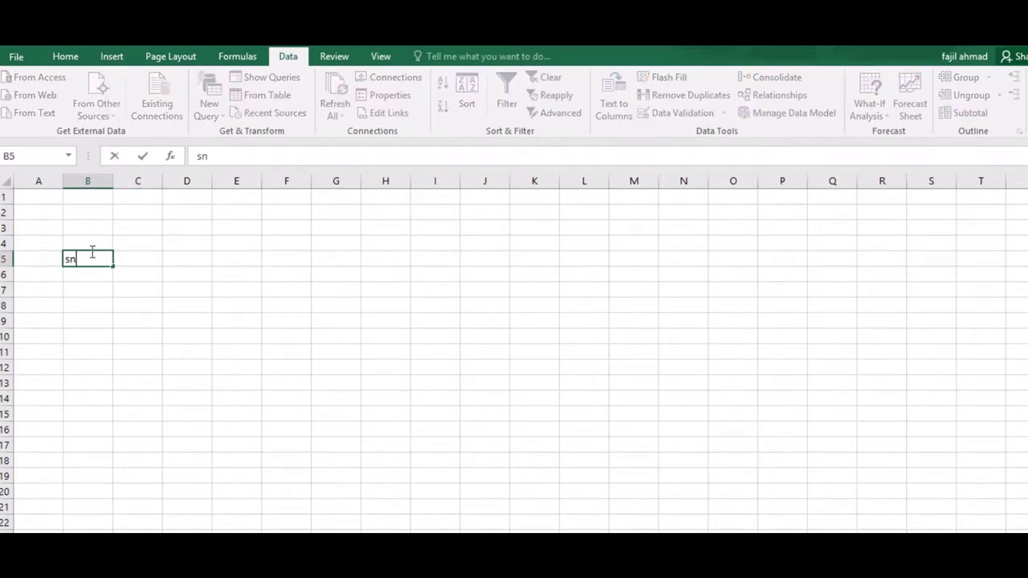
{"action": "key", "text": "BackSpace"}
{"action": "key", "text": "BackSpace"}
{"action": "type", "text": "SN"}
{"action": "key", "text": "Tab"}
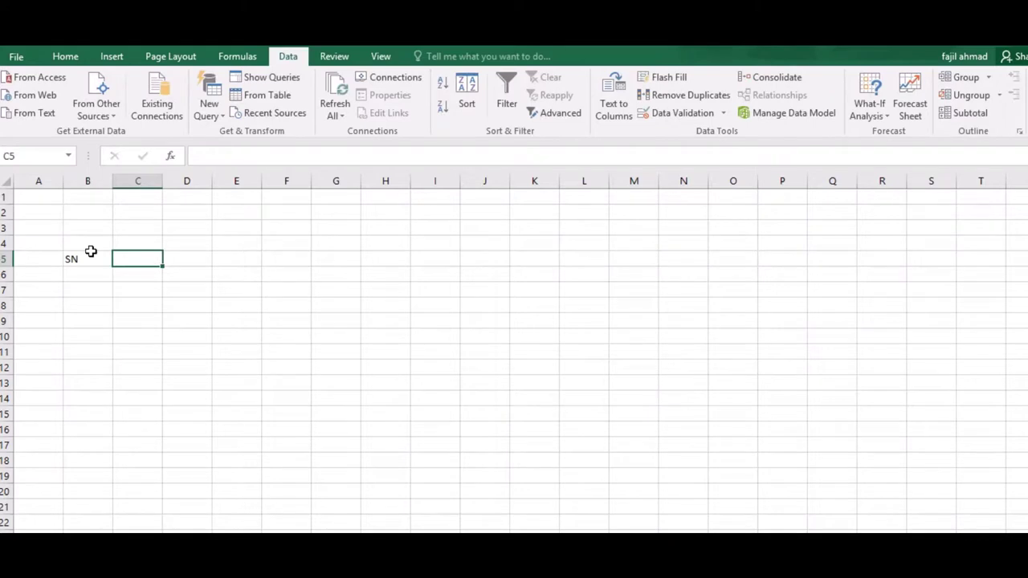
- Merge and centre C1 through O3 into a single title block
{"action": "mouse_move", "coordinate": [149, 196]}
{"action": "left_mouse_down"}
{"action": "mouse_move", "coordinate": [505, 228]}
{"action": "mouse_move", "coordinate": [602, 226]}
{"action": "left_mouse_up"}
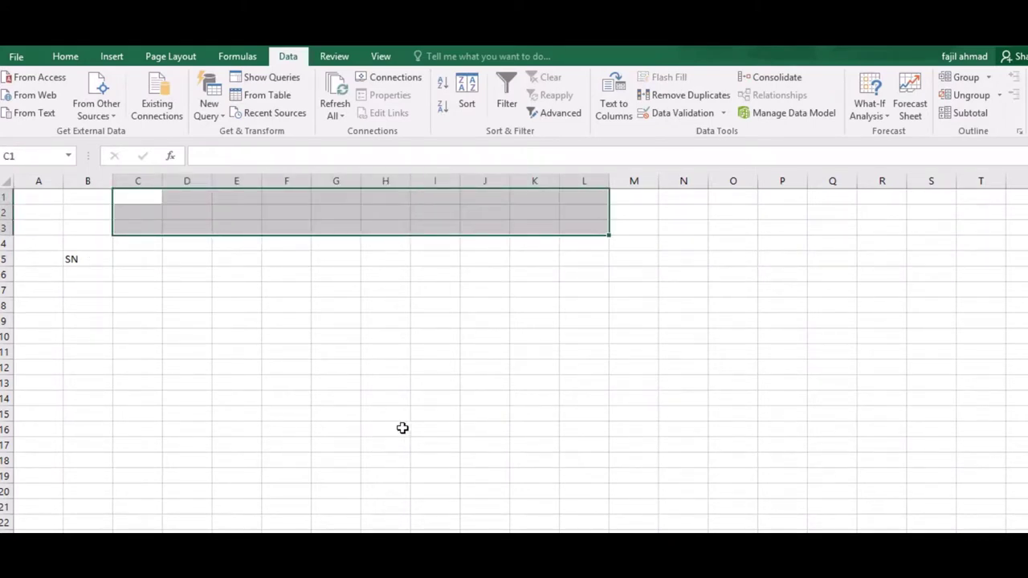
{"action": "left_click", "coordinate": [64, 57]}
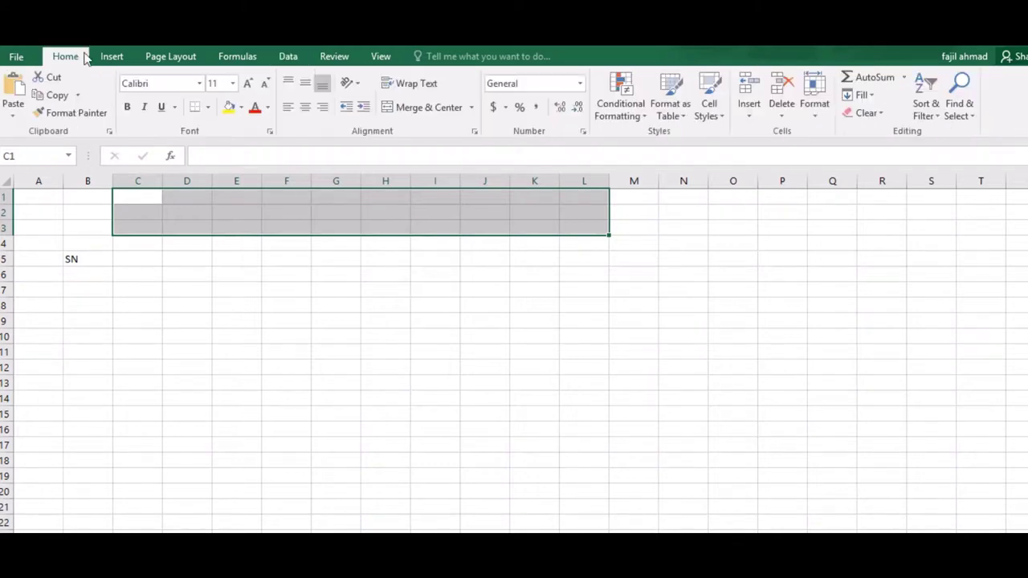
{"action": "key", "text": "shift+Right"}
{"action": "key", "text": "shift+Right"}
{"action": "key", "text": "shift+Right"}
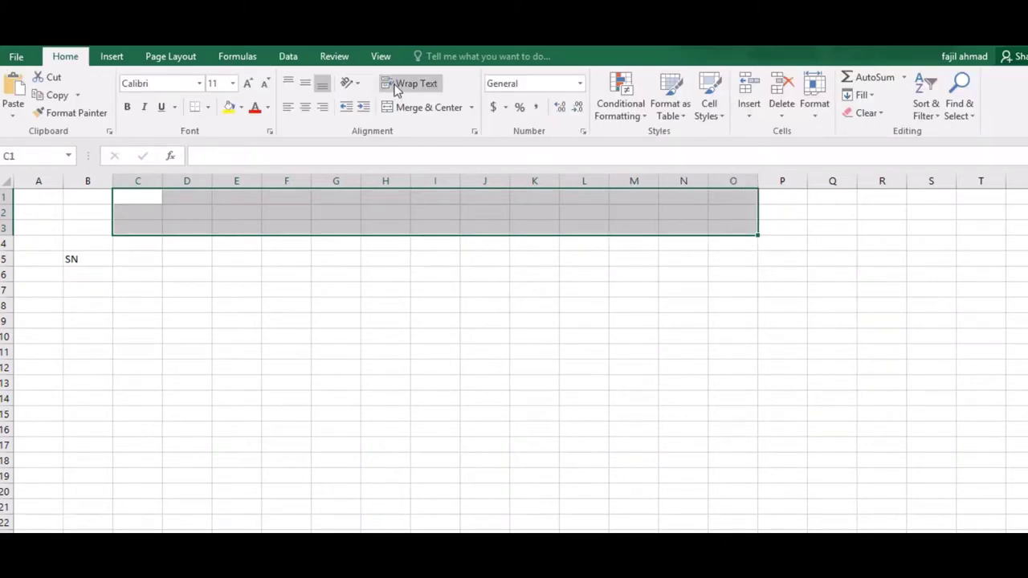
{"action": "left_click", "coordinate": [418, 108]}
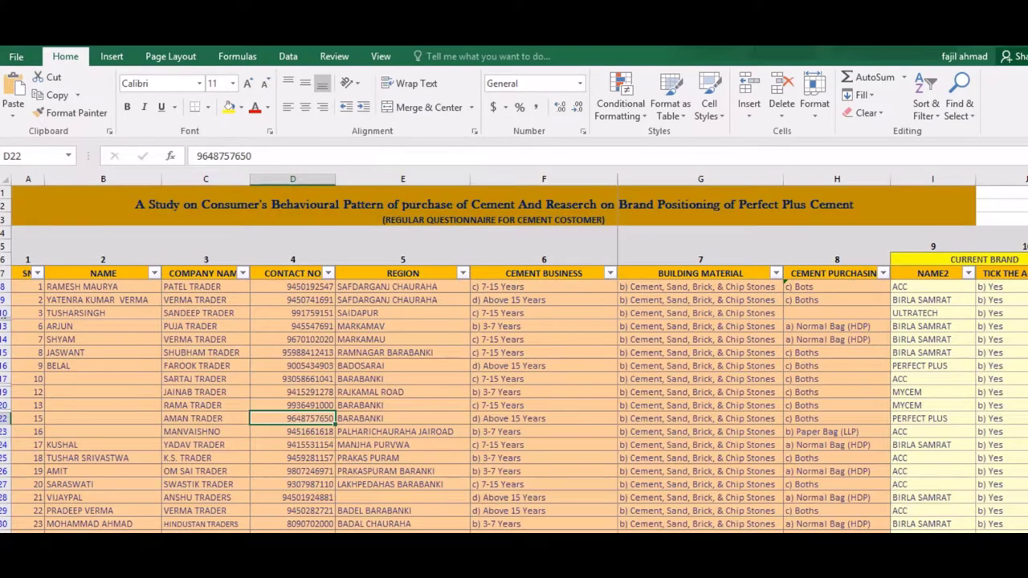
- Select the merged study title in A1 and copy its text from the formula bar
{"action": "left_click", "coordinate": [325, 194]}
{"action": "left_click", "coordinate": [366, 156]}
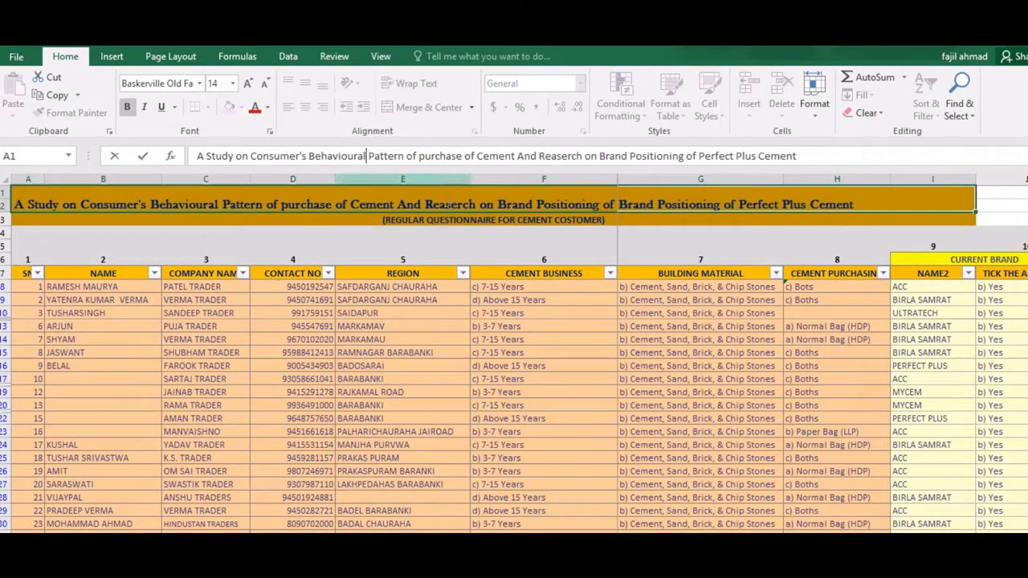
{"action": "double_click", "coordinate": [440, 218]}
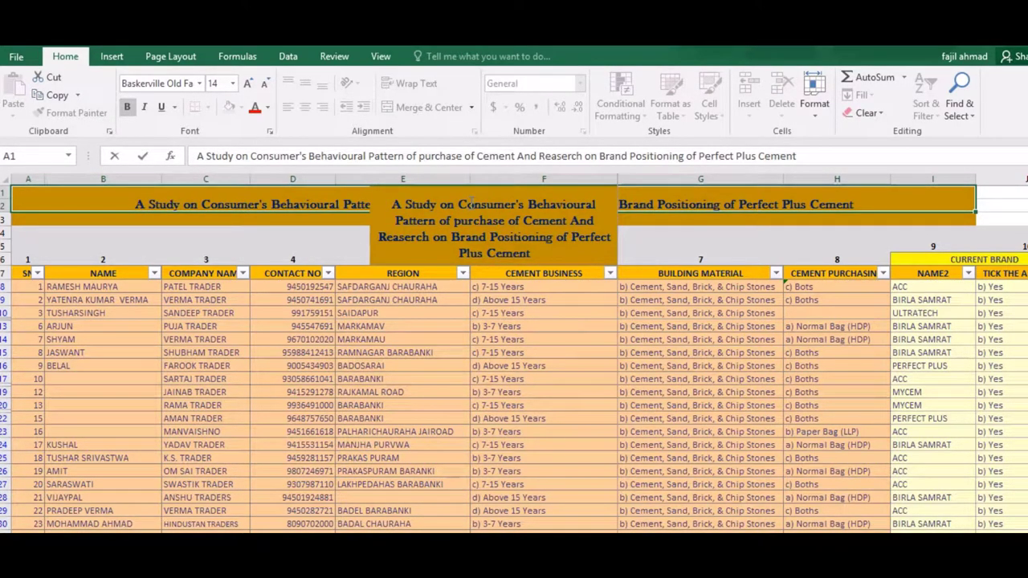
{"action": "double_click", "coordinate": [530, 221]}
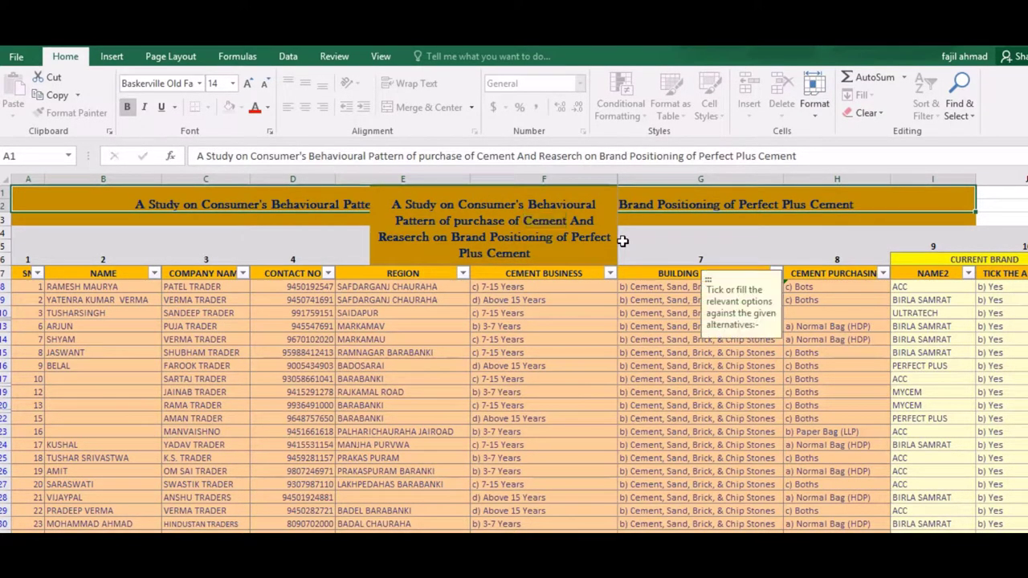
{"action": "left_click", "coordinate": [606, 299]}
{"action": "left_click", "coordinate": [548, 218]}
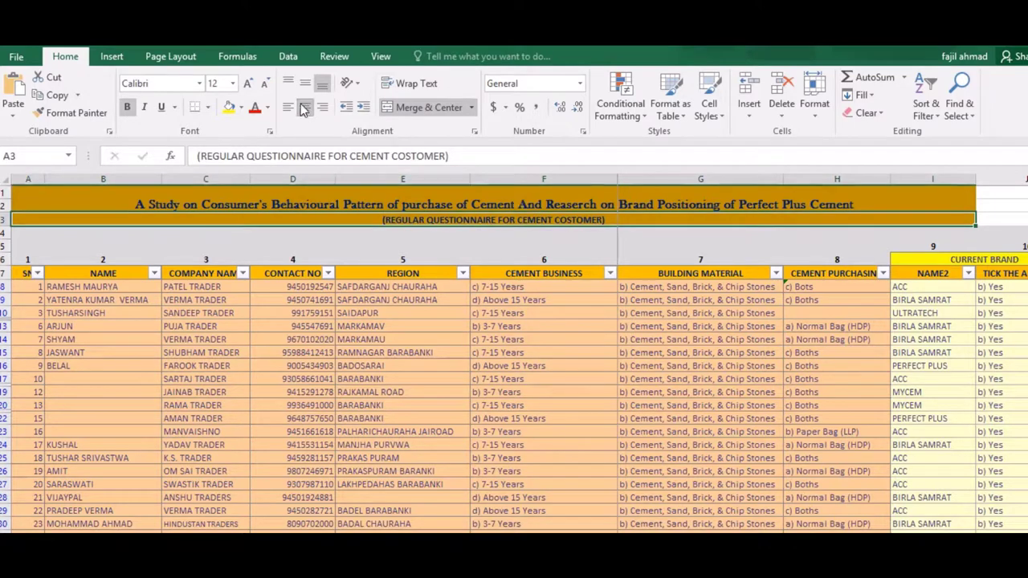
{"action": "left_click", "coordinate": [331, 58]}
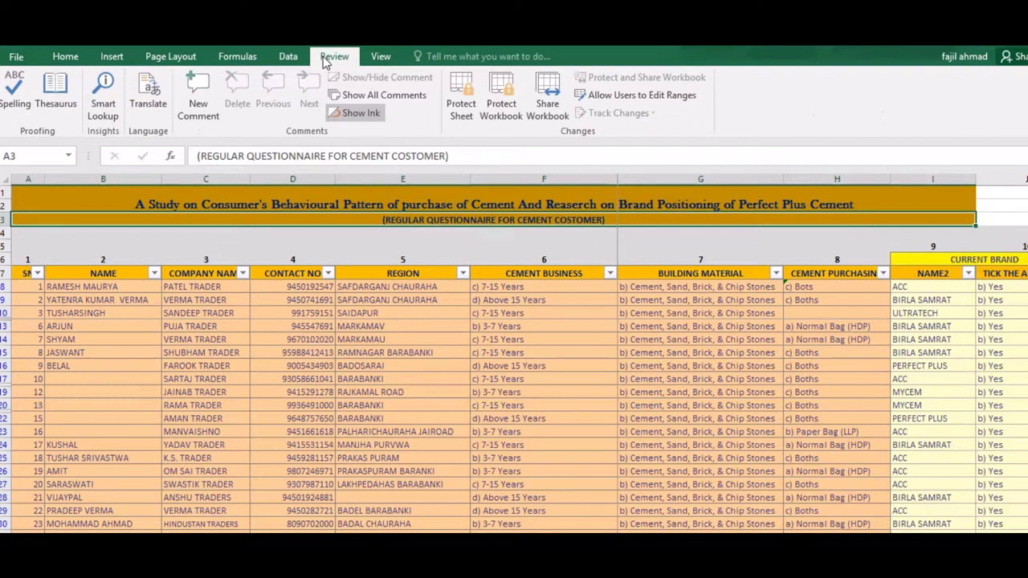
{"action": "left_click", "coordinate": [395, 200]}
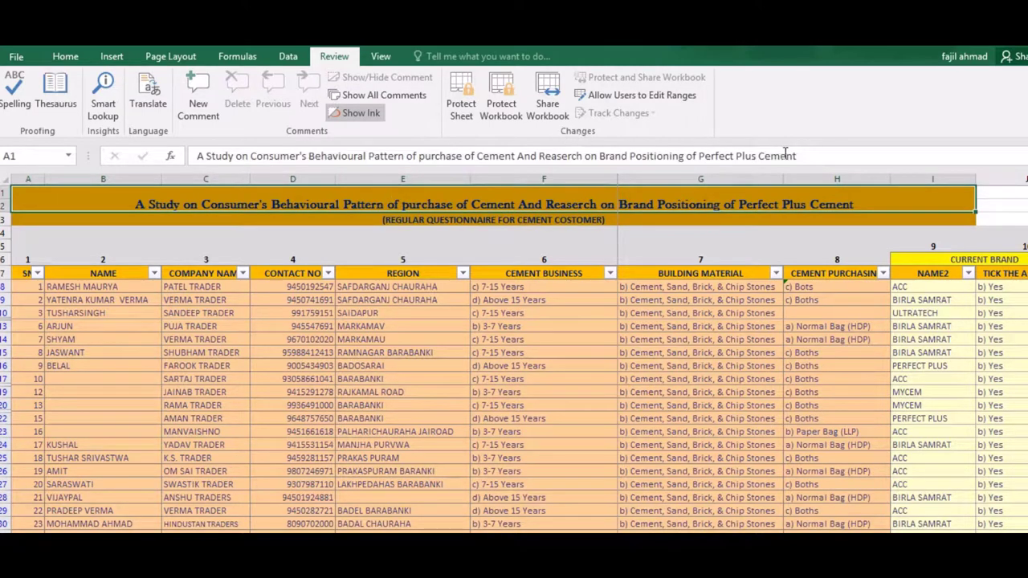
{"action": "left_click_drag", "start_coordinate": [796, 156], "coordinate": [196, 156]}
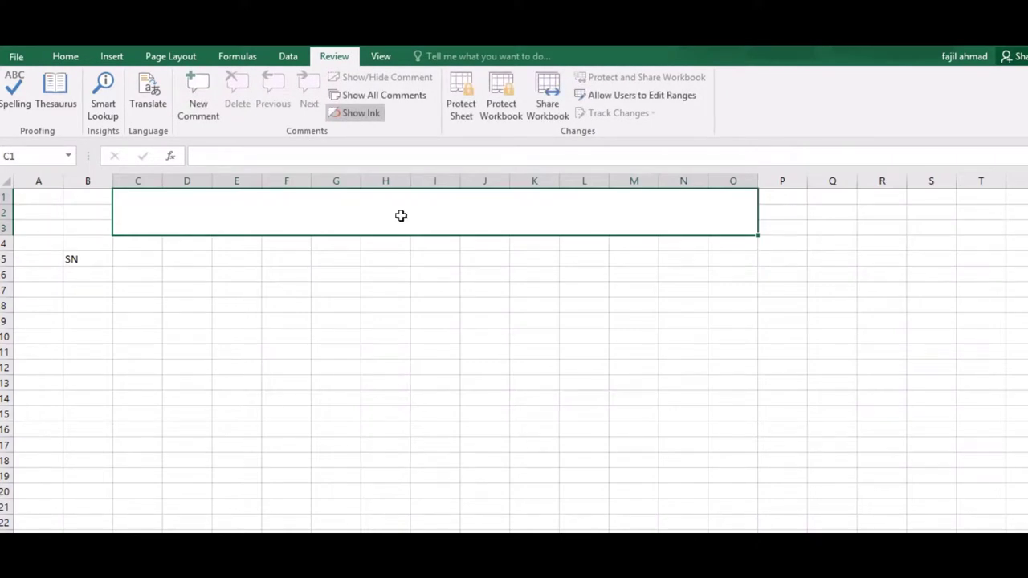
- Try pasting the title, dismiss the merged-cell warning and unmerge the C1:O3 block
{"action": "key", "text": "ctrl+v"}
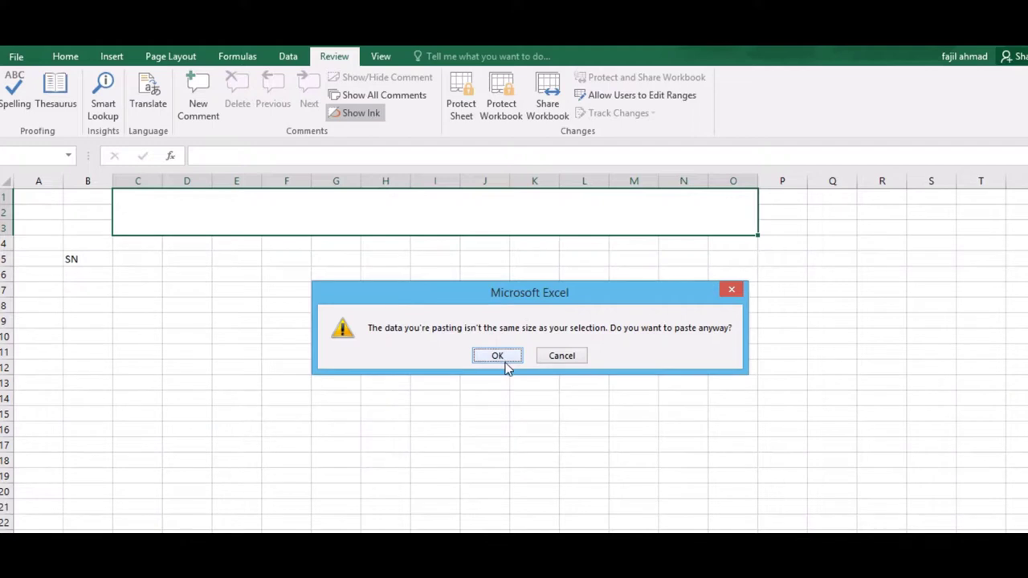
{"action": "left_click", "coordinate": [498, 356]}
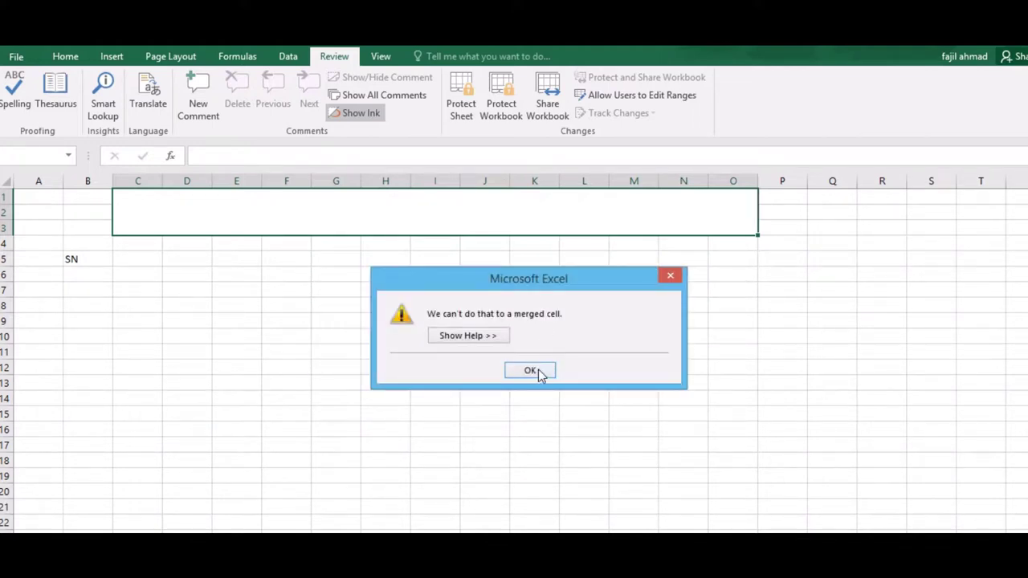
{"action": "left_click", "coordinate": [537, 370]}
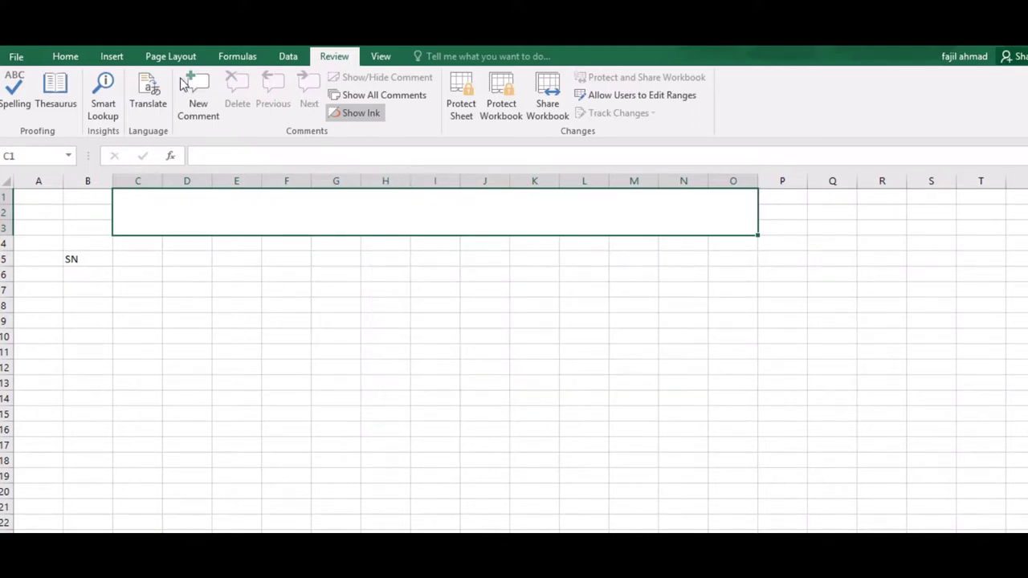
{"action": "left_click", "coordinate": [66, 56]}
{"action": "left_click", "coordinate": [420, 107]}
{"action": "left_click", "coordinate": [371, 281]}
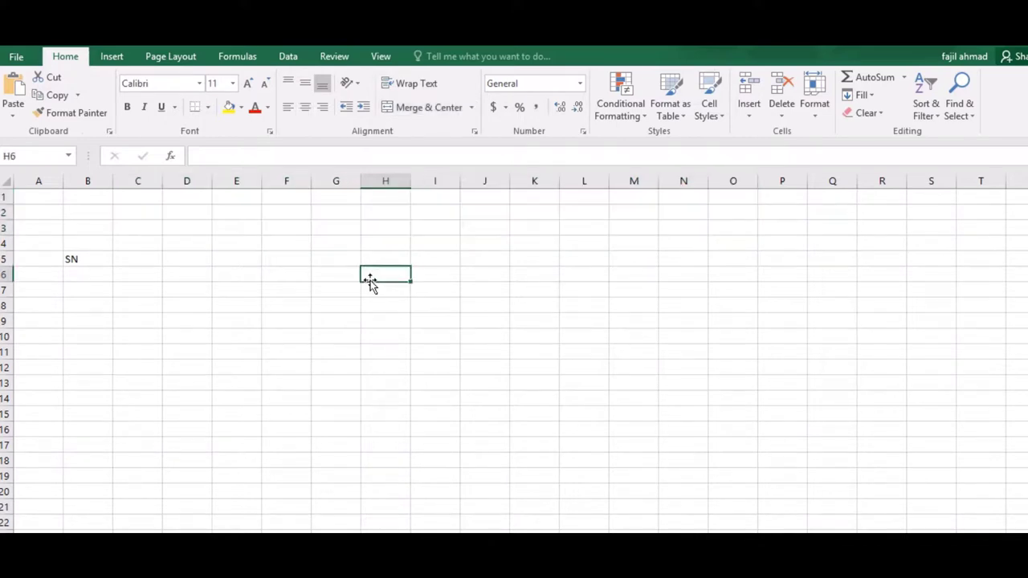
- Paste the study title into E2, undoing an accidental column E widening
{"action": "left_click", "coordinate": [230, 215]}
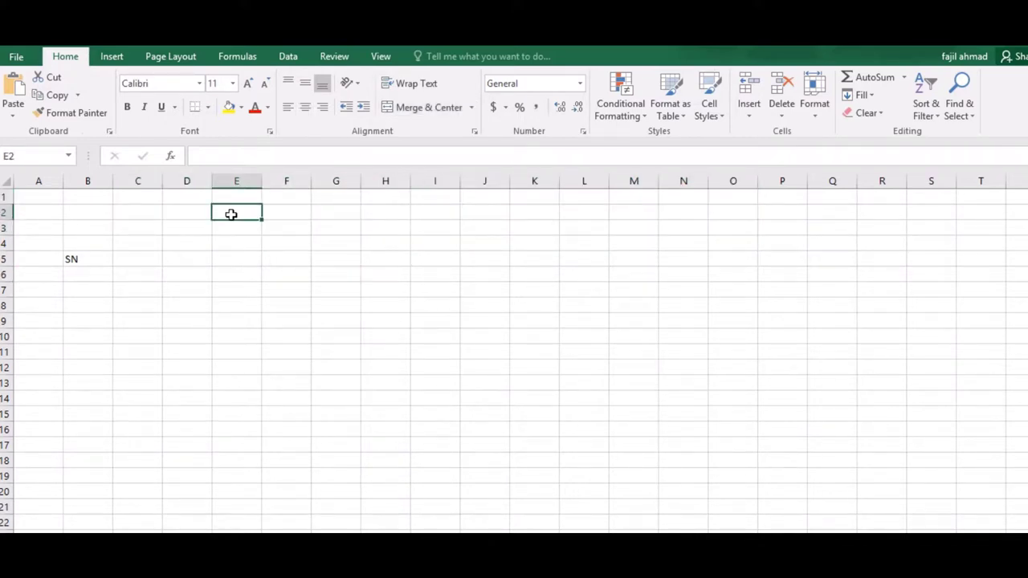
{"action": "type", "text": "A Study on Consumer's Behavioural Pattern of purchase of Cement And Reaserch on Brand Positioning of Perfect Plus Cement"}
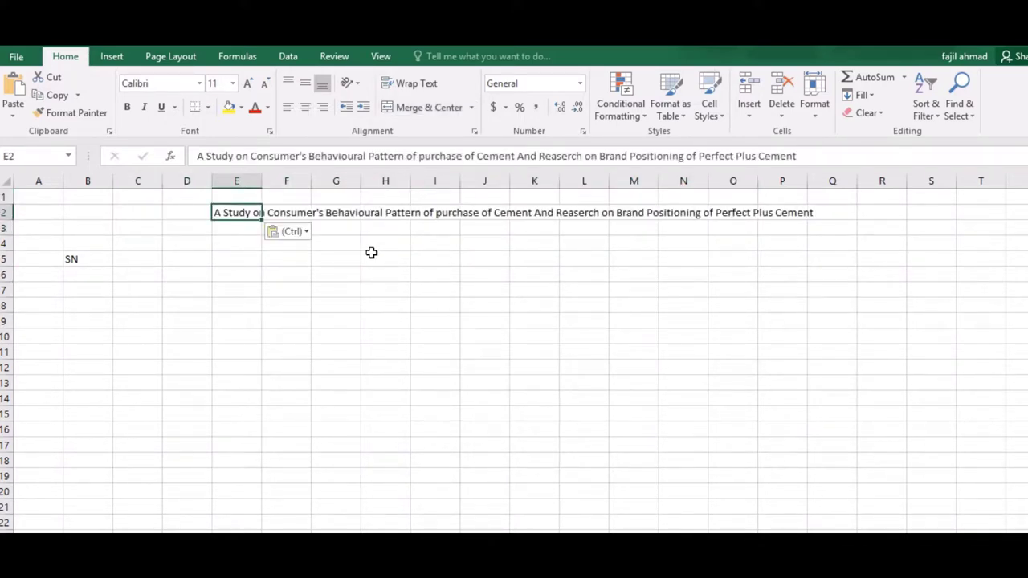
{"action": "left_click", "coordinate": [371, 254]}
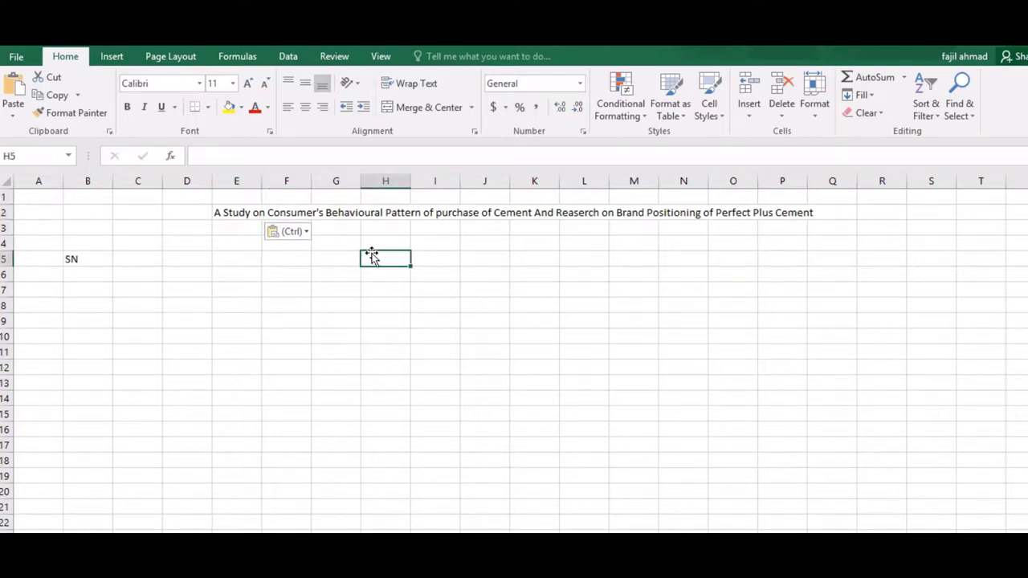
{"action": "double_click", "coordinate": [263, 186]}
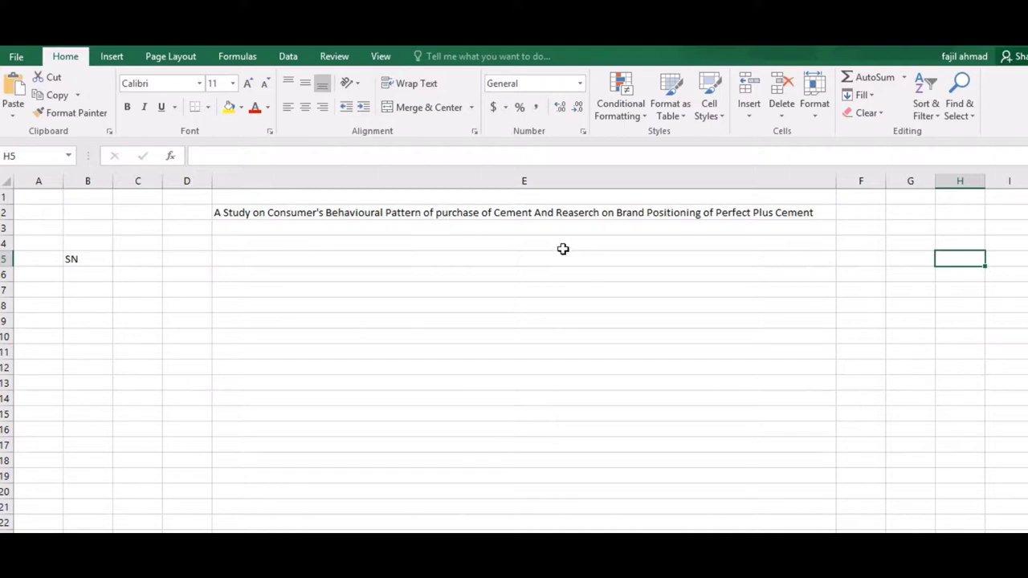
{"action": "key", "text": "ctrl+z"}
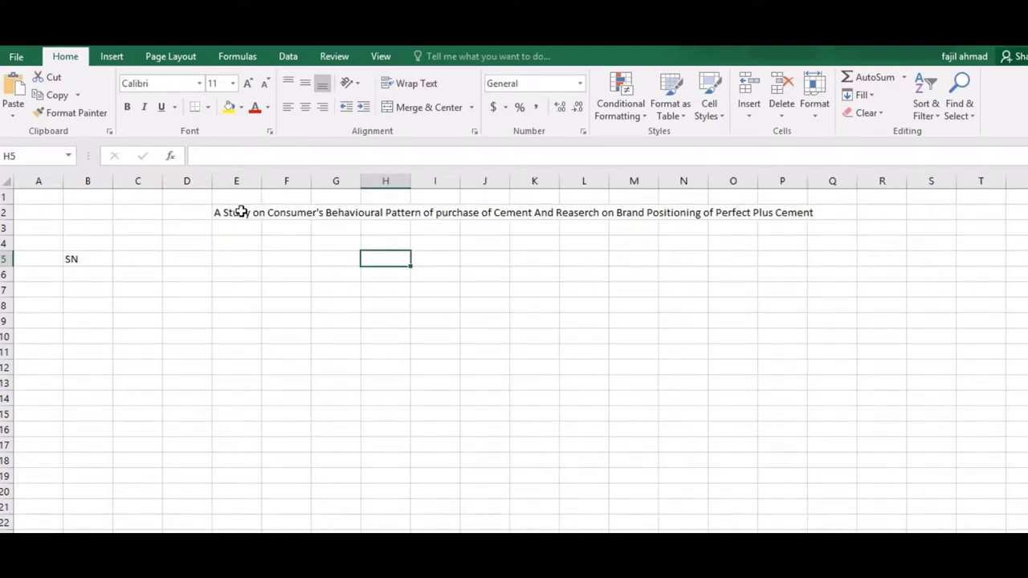
- Merge and centre E2 through Q3 so the title spans them
{"action": "mouse_move", "coordinate": [241, 211]}
{"action": "left_mouse_down"}
{"action": "mouse_move", "coordinate": [843, 223]}
{"action": "mouse_move", "coordinate": [818, 222]}
{"action": "left_mouse_up"}
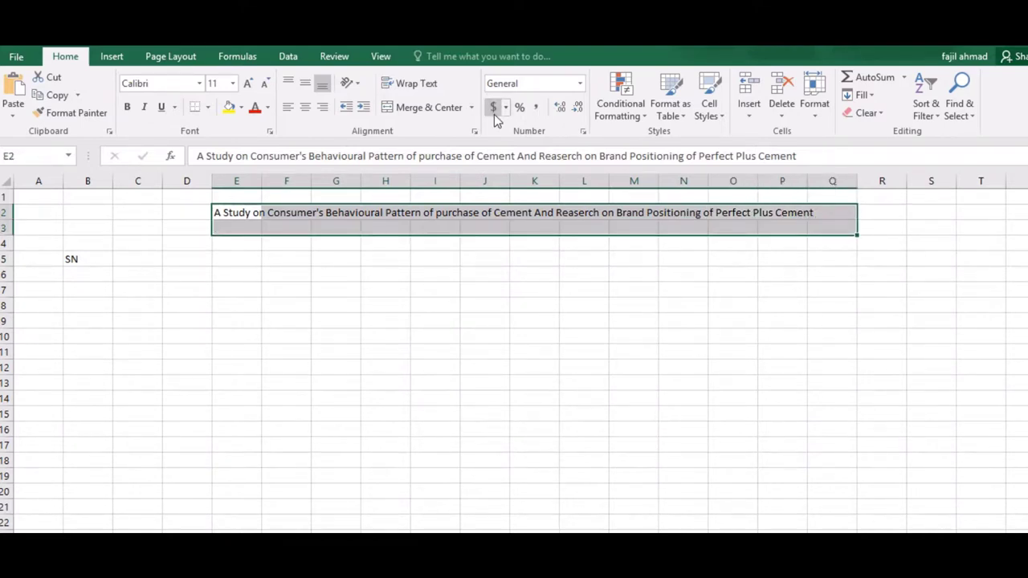
{"action": "left_click", "coordinate": [424, 111]}
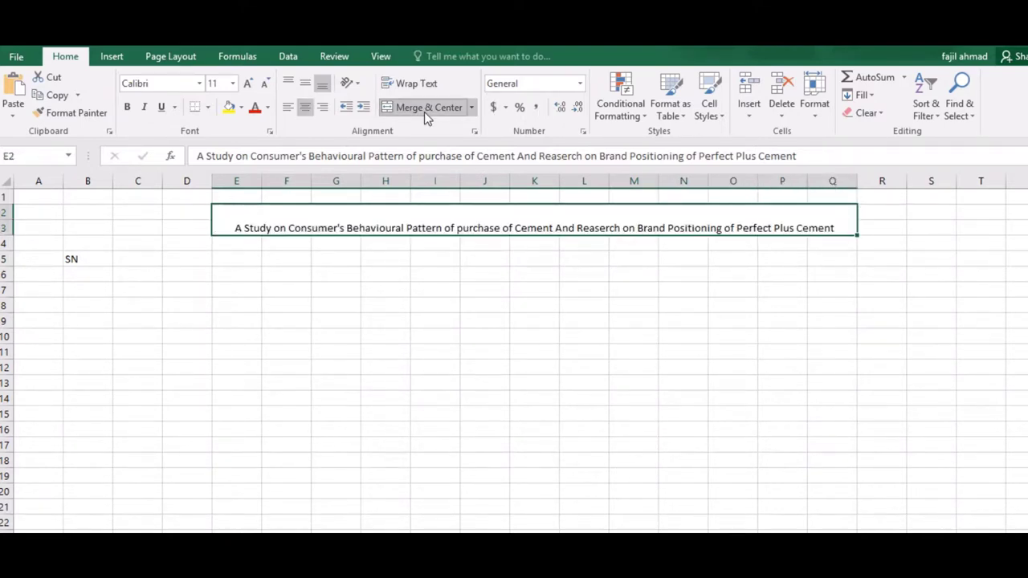
{"action": "left_click", "coordinate": [447, 287]}
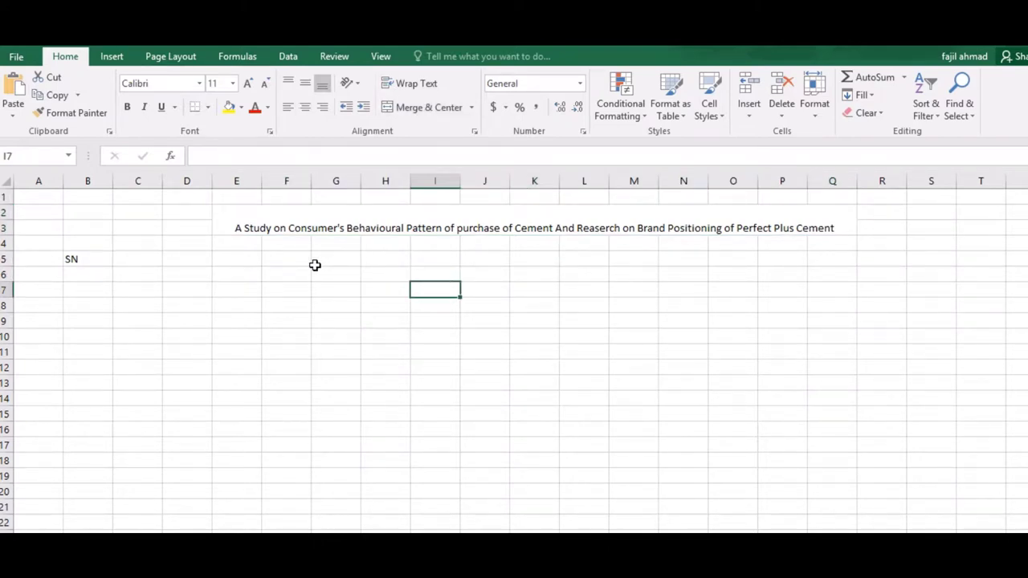
{"action": "left_click", "coordinate": [302, 223]}
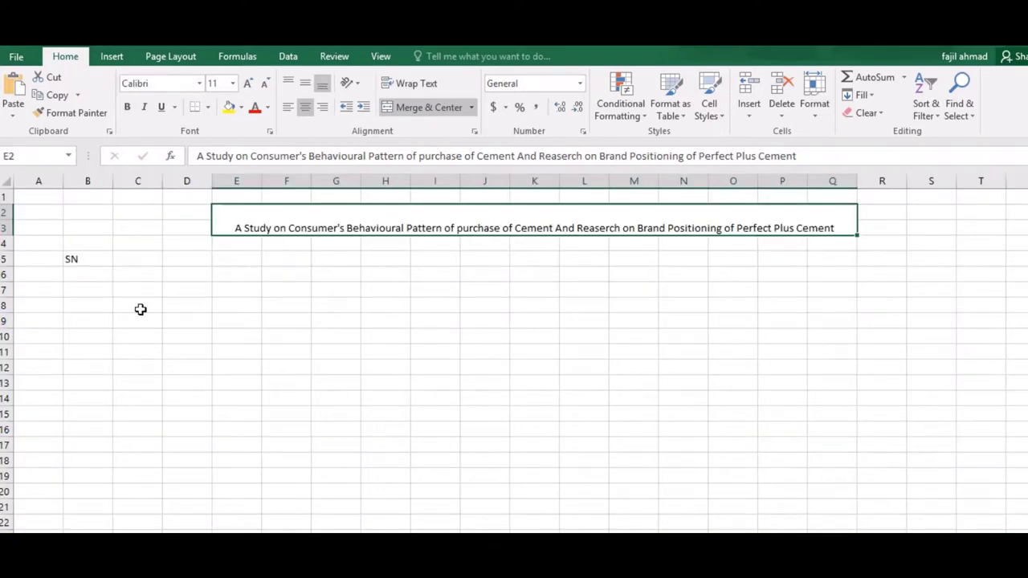
{"action": "left_click", "coordinate": [140, 309]}
- Move the SN heading down from B5 to B6
{"action": "left_click", "coordinate": [137, 261]}
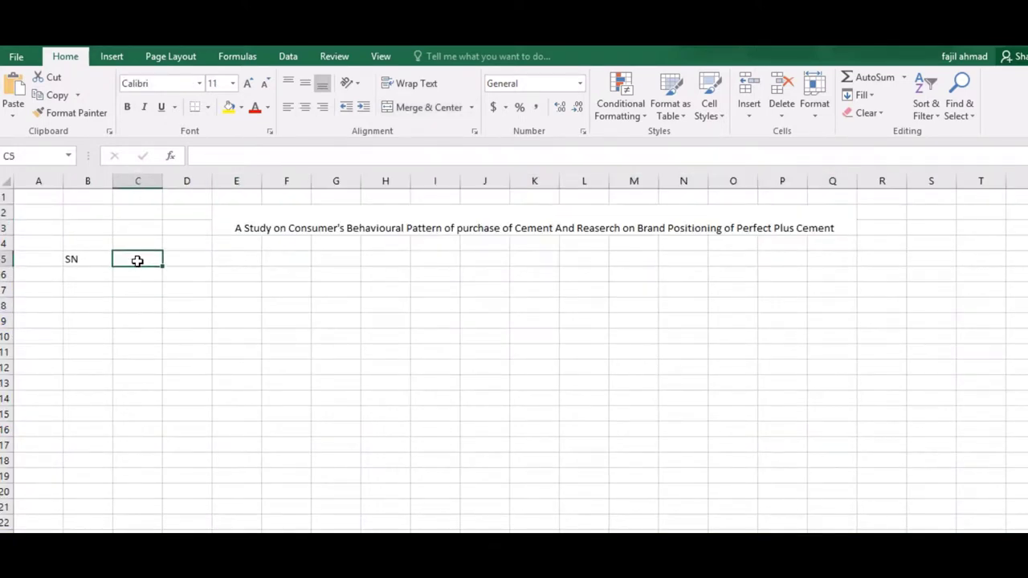
{"action": "key", "text": "Left"}
{"action": "key", "text": "Left"}
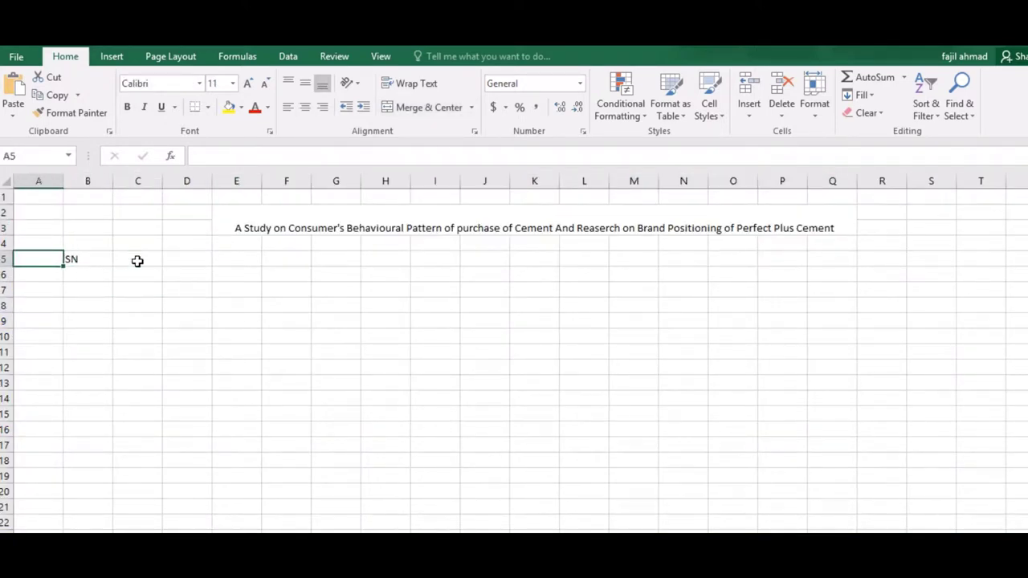
{"action": "key", "text": "Up"}
{"action": "key", "text": "Right"}
{"action": "key", "text": "Down"}
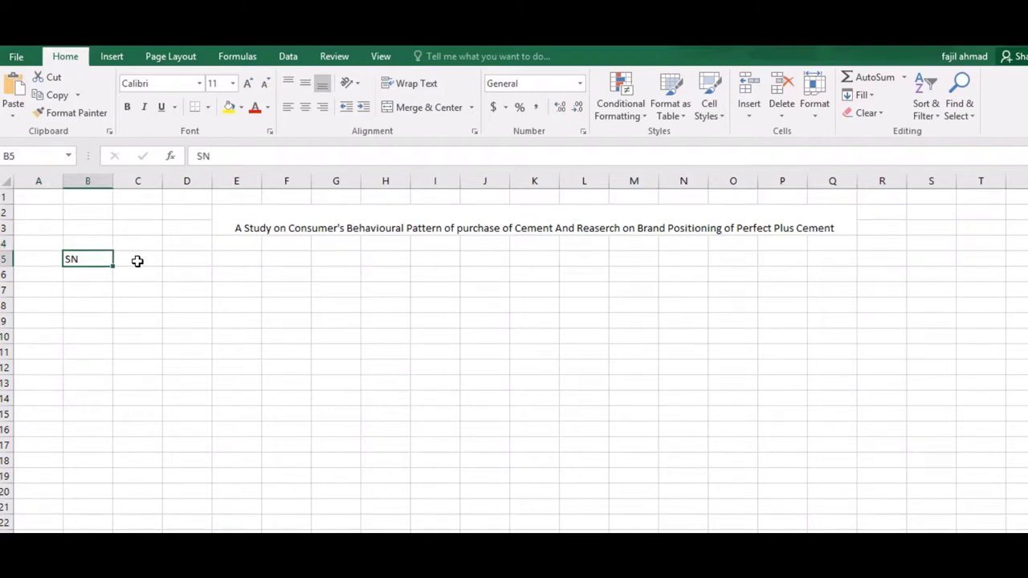
{"action": "left_click_drag", "start_coordinate": [95, 265], "coordinate": [99, 274]}
- Type the headers Name, Mobile and Reign into C6, D6 and E6
{"action": "left_click", "coordinate": [144, 273]}
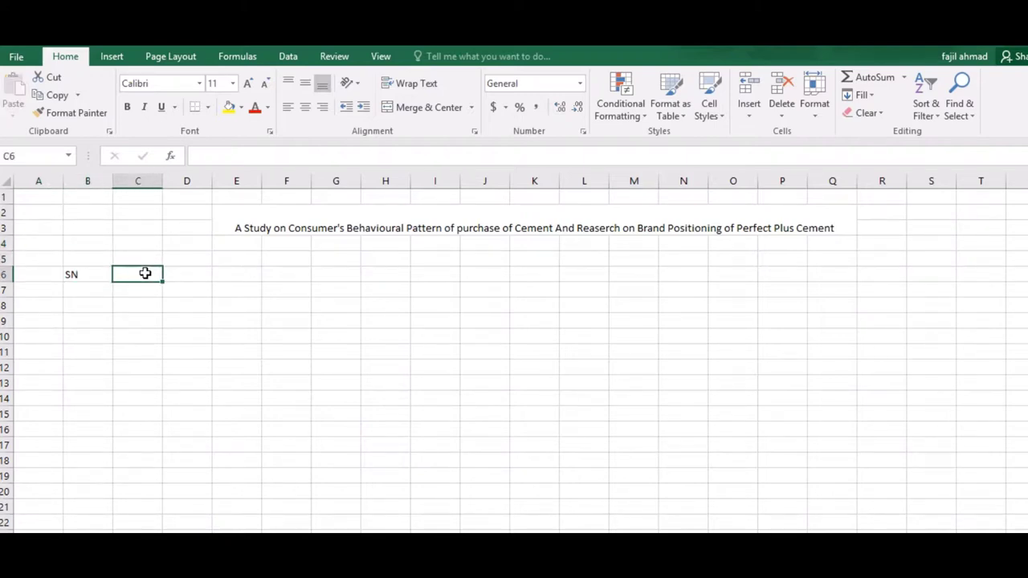
{"action": "type", "text": "Name"}
{"action": "key", "text": "Tab"}
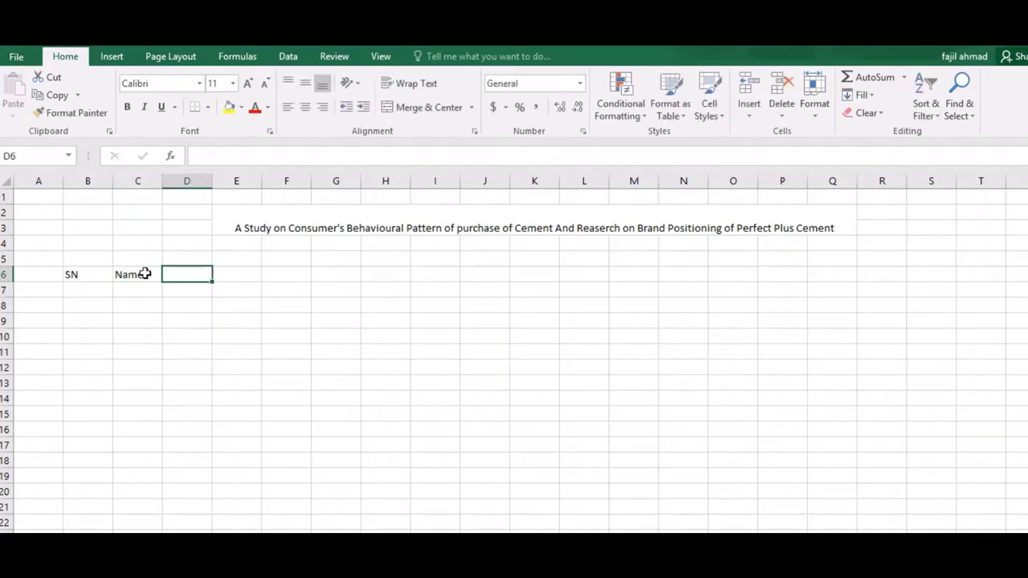
{"action": "type", "text": "Mobile"}
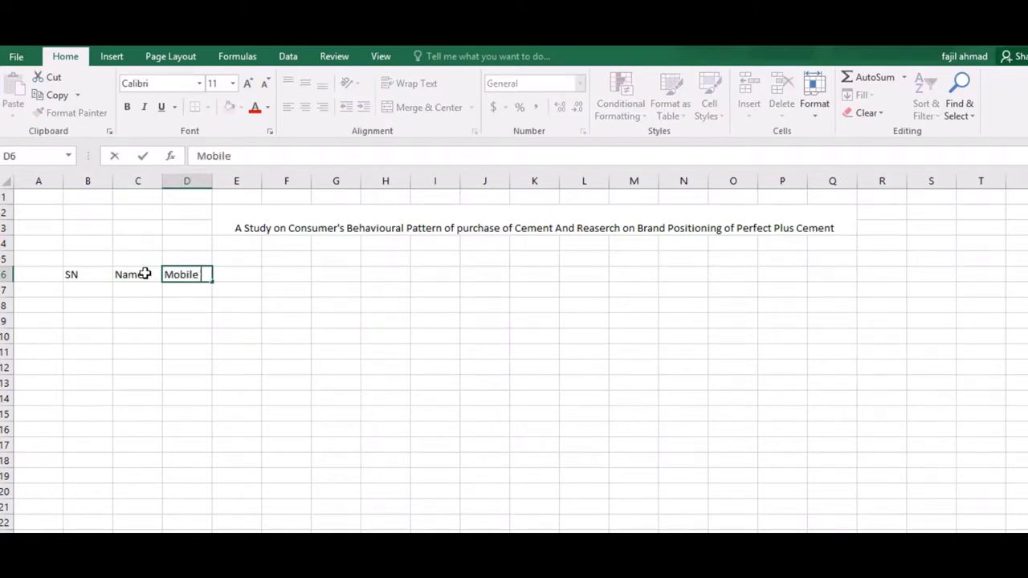
{"action": "key", "text": "Tab"}
{"action": "type", "text": "Re"}
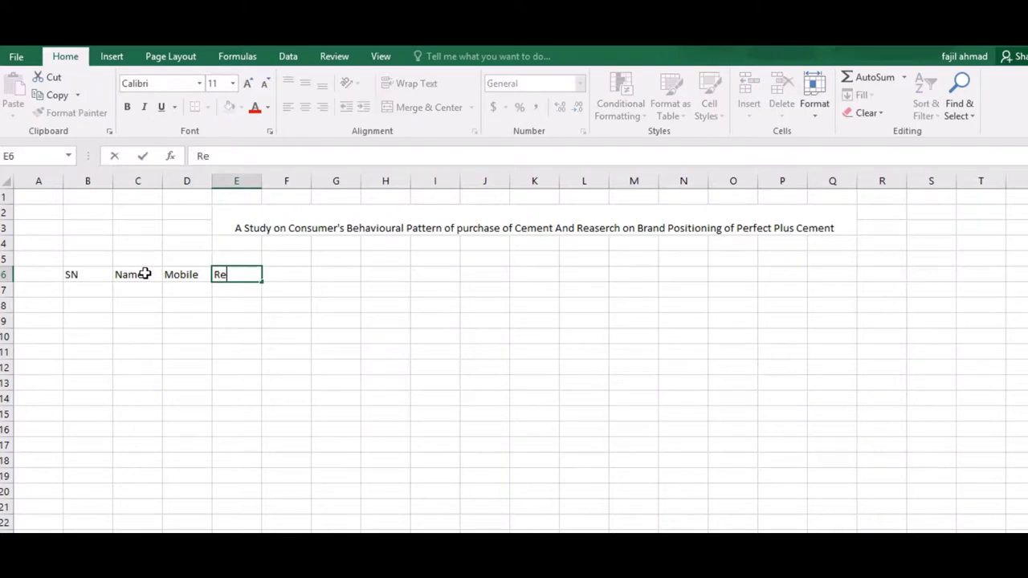
{"action": "type", "text": "igng"}
{"action": "key", "text": "BackSpace"}
{"action": "key", "text": "BackSpace"}
{"action": "key", "text": "Tab"}
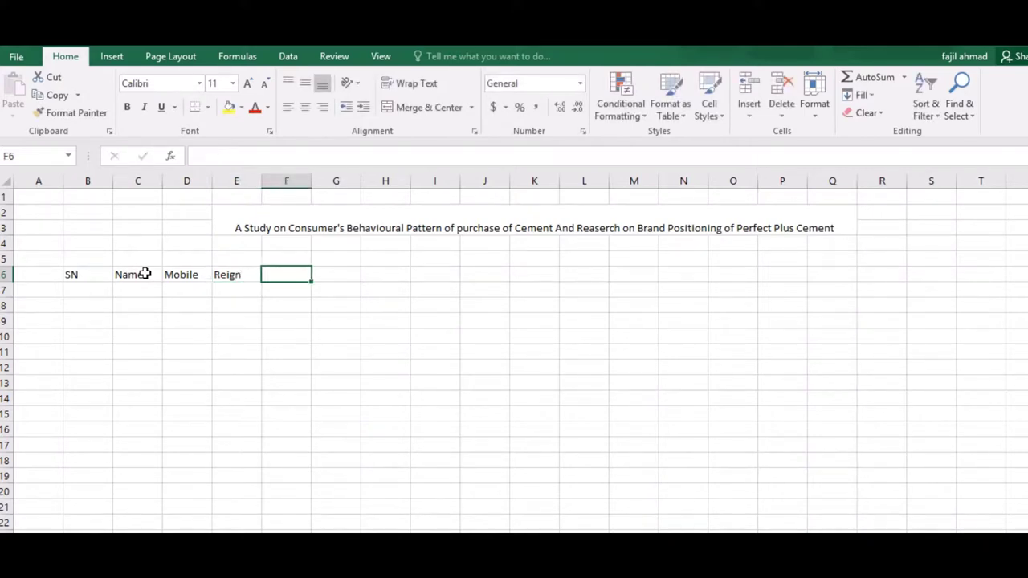
{"action": "left_click_drag", "start_coordinate": [87, 255], "coordinate": [244, 260]}
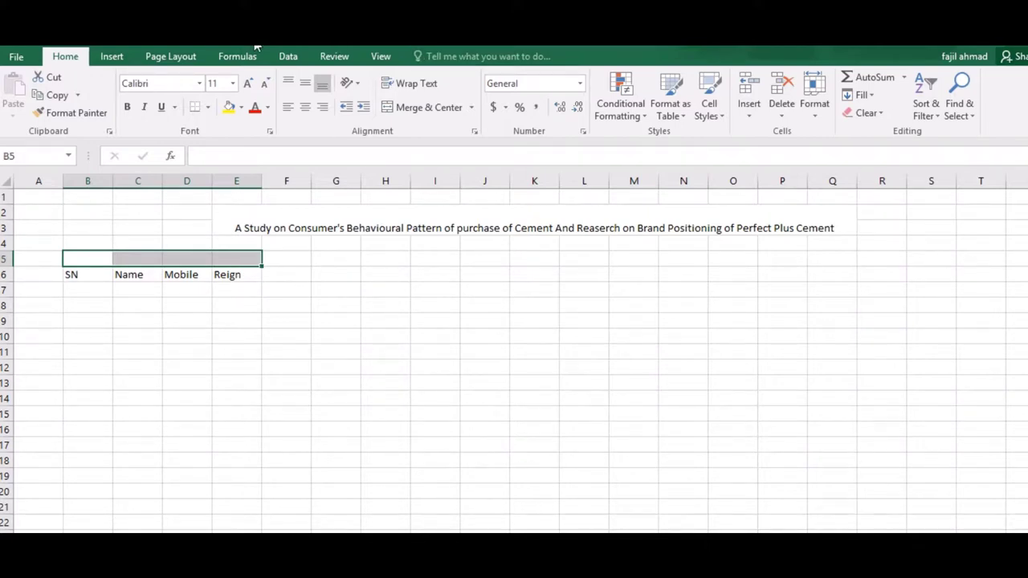
- Give B5:E5 a Personal Details input message reading 'PLs...Enter your Personal Details' and check it
{"action": "left_click", "coordinate": [281, 55]}
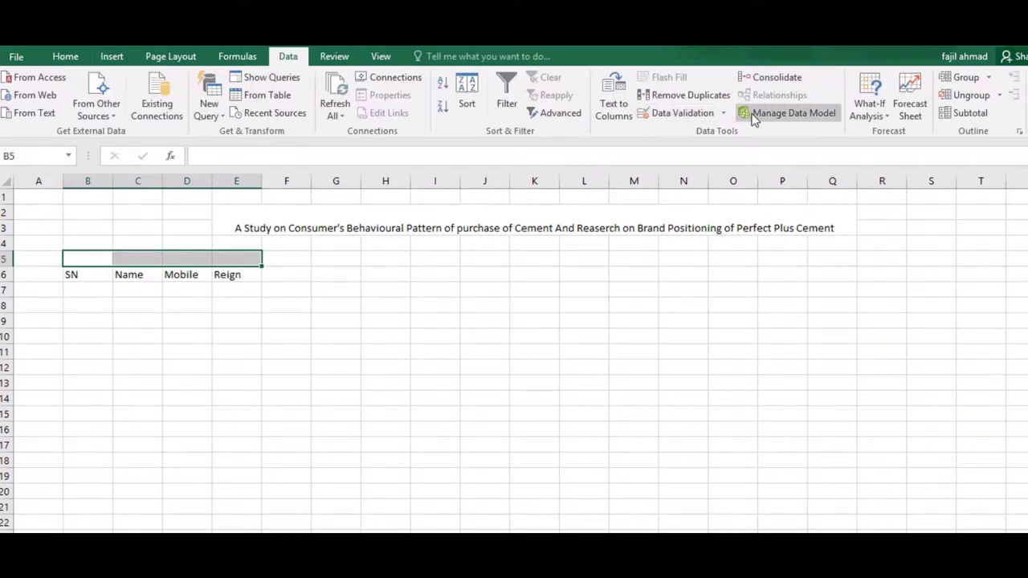
{"action": "left_click", "coordinate": [723, 114]}
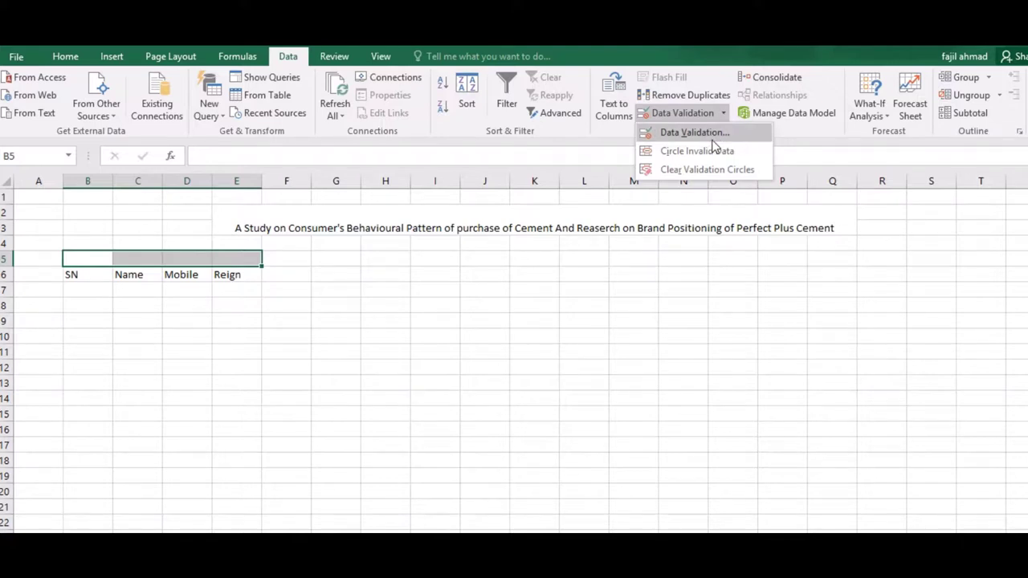
{"action": "left_click", "coordinate": [713, 135]}
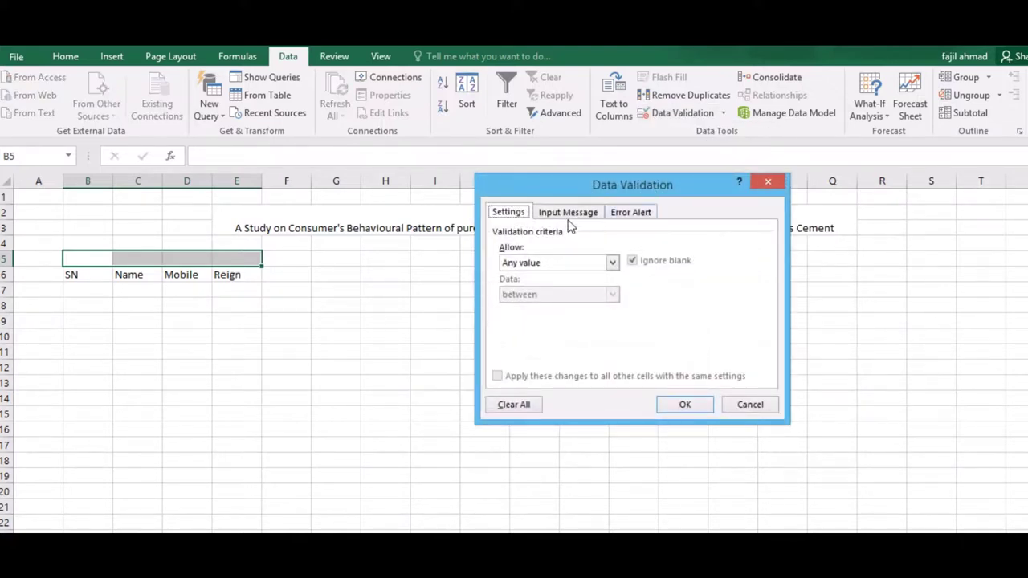
{"action": "left_click", "coordinate": [567, 216]}
{"action": "left_click", "coordinate": [583, 284]}
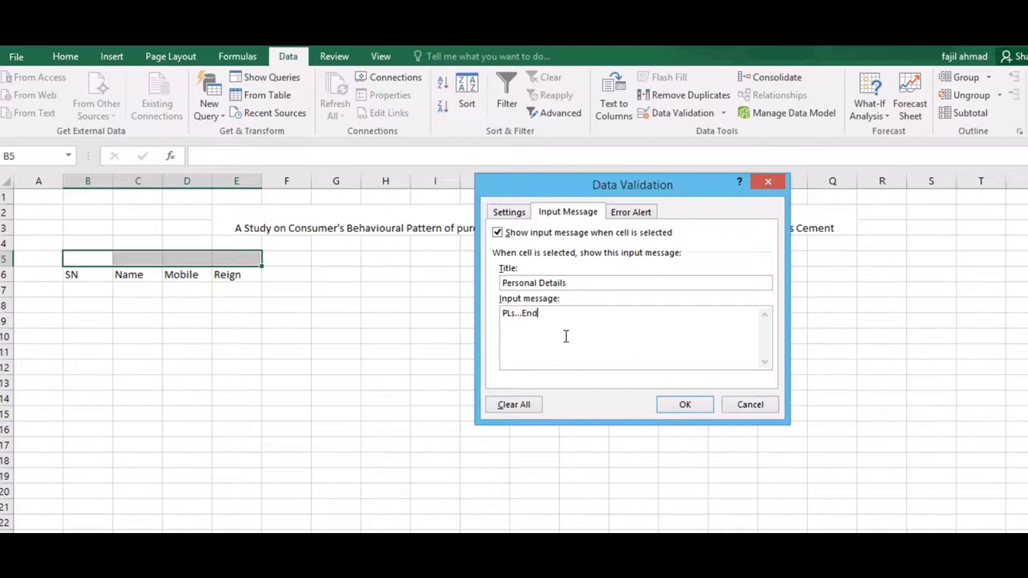
{"action": "type", "text": "HYo"}
{"action": "left_click", "coordinate": [701, 404]}
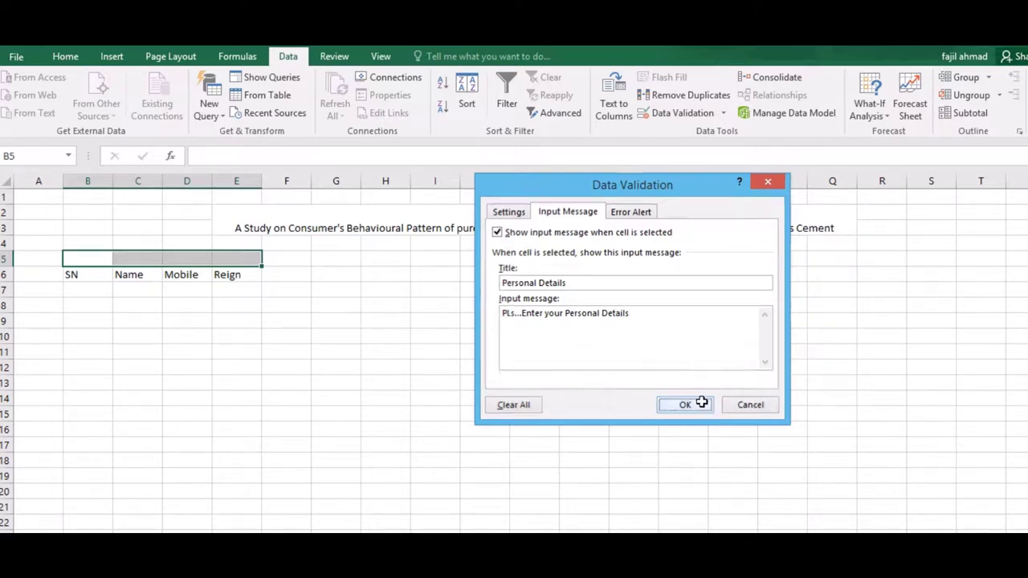
{"action": "left_click", "coordinate": [149, 259]}
{"action": "left_click", "coordinate": [177, 259]}
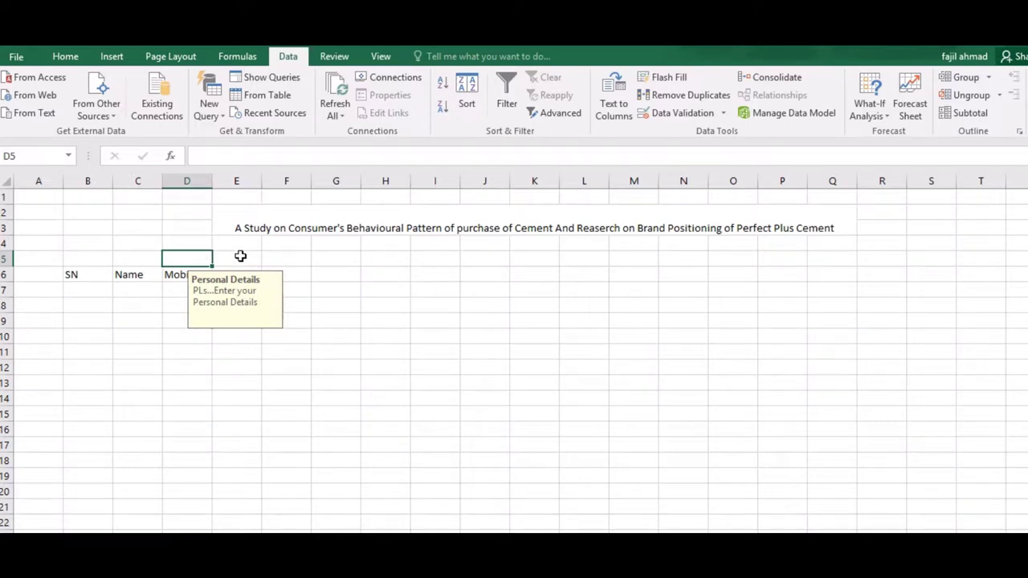
{"action": "left_click", "coordinate": [238, 255]}
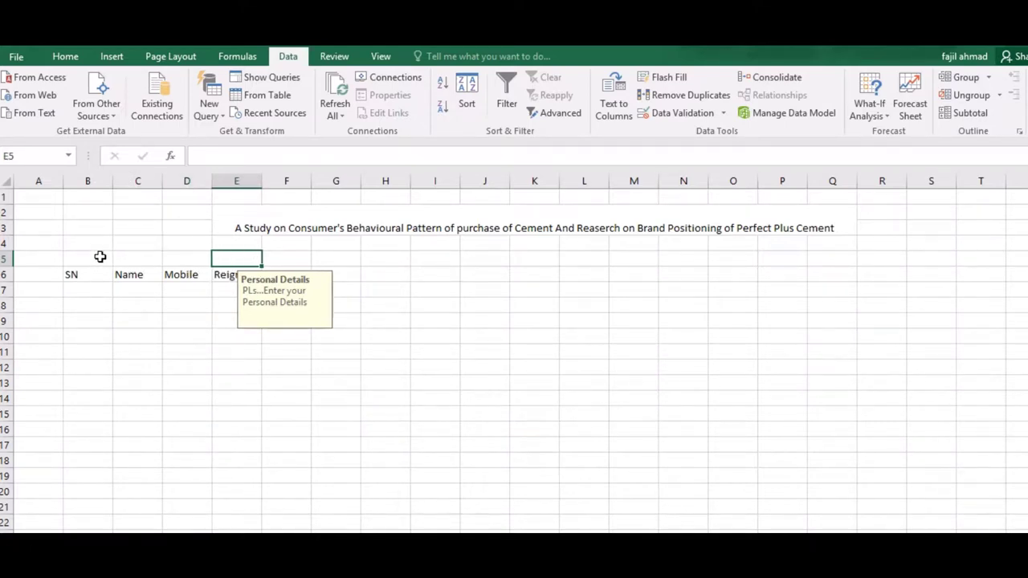
{"action": "left_click_drag", "start_coordinate": [88, 257], "coordinate": [1026, 532]}
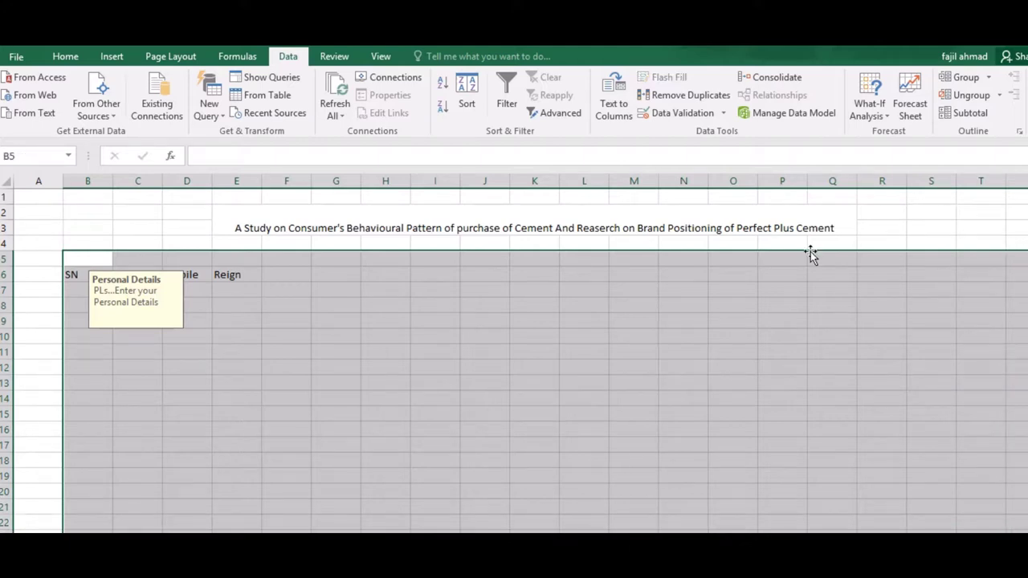
- Apply the orange Input style from the Cell Styles gallery to B5:T22
{"action": "left_click", "coordinate": [66, 56]}
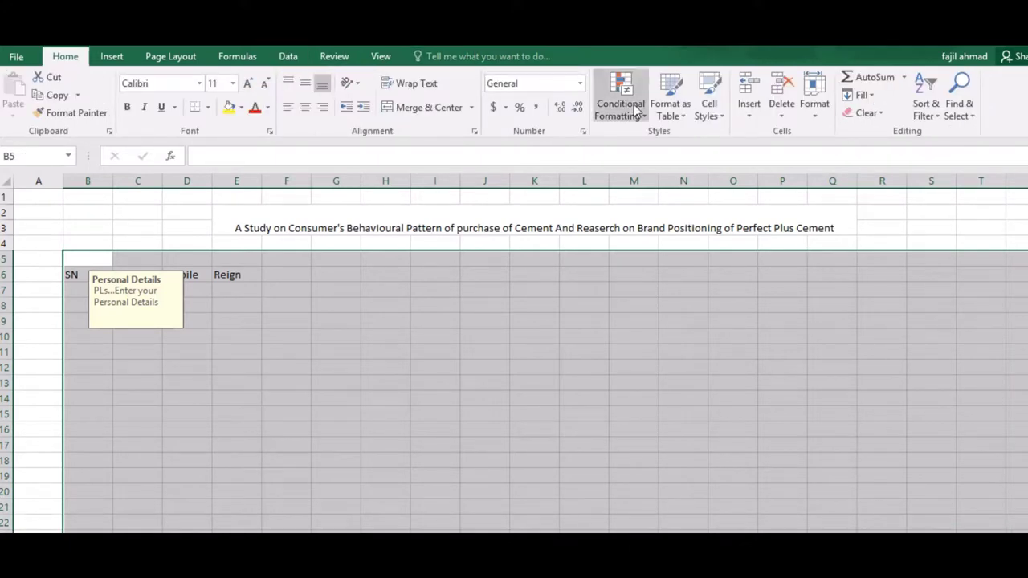
{"action": "left_click", "coordinate": [711, 102]}
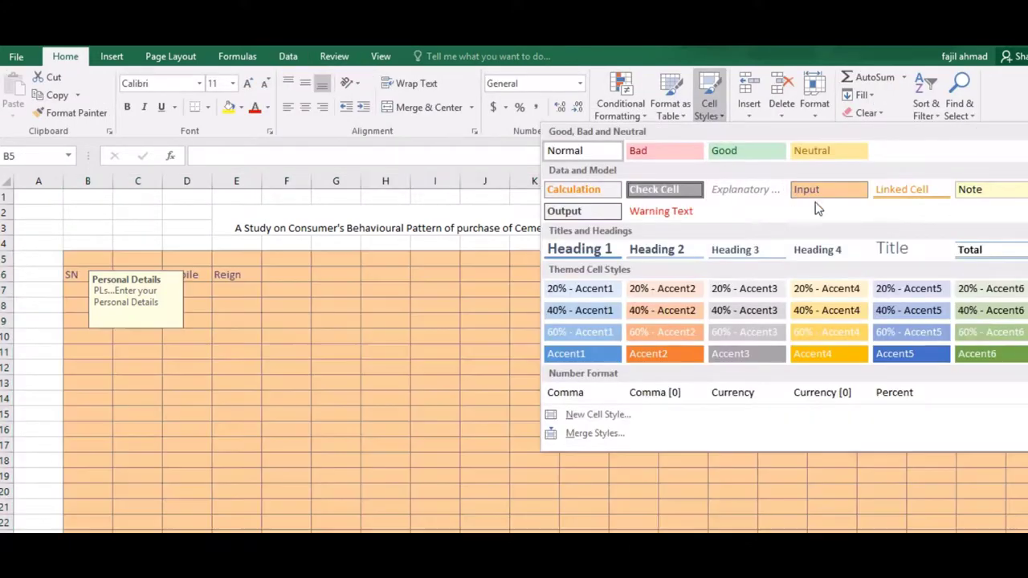
{"action": "left_click", "coordinate": [818, 197]}
{"action": "left_click", "coordinate": [240, 272]}
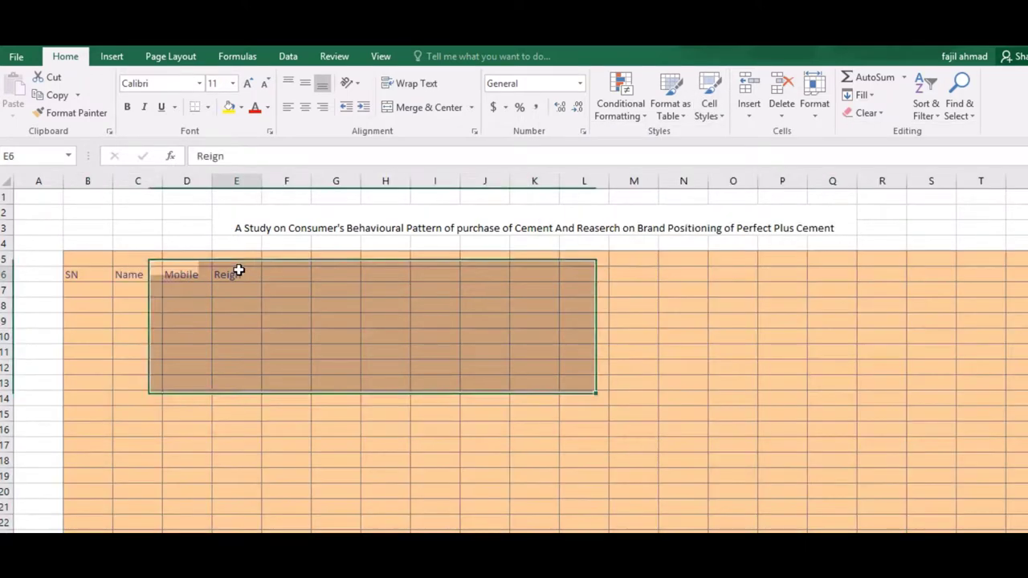
{"action": "left_click_drag", "start_coordinate": [92, 257], "coordinate": [245, 255]}
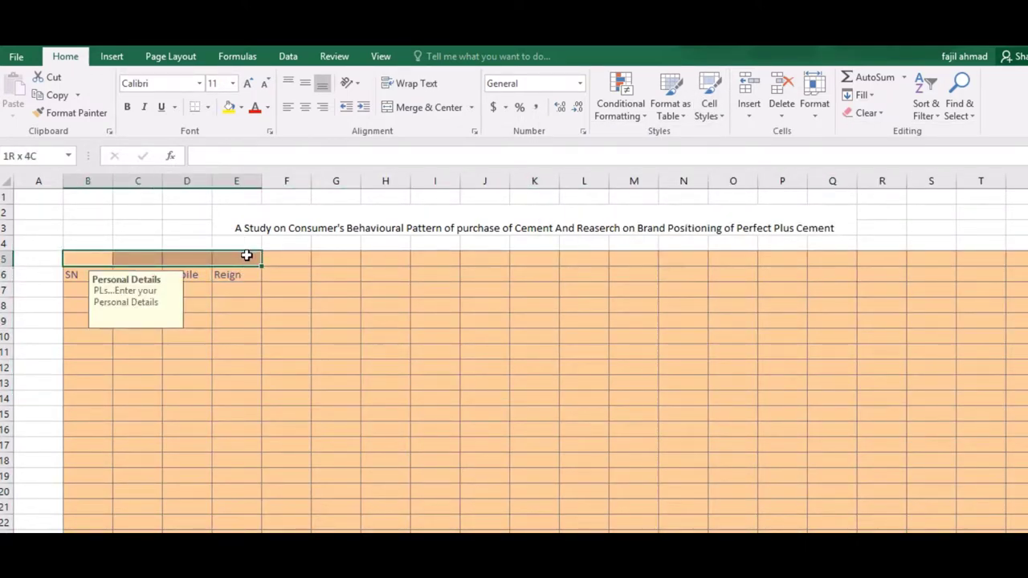
- Give B5:E5 a yellow fill and check the input message on C5 and D5
{"action": "left_click", "coordinate": [229, 108]}
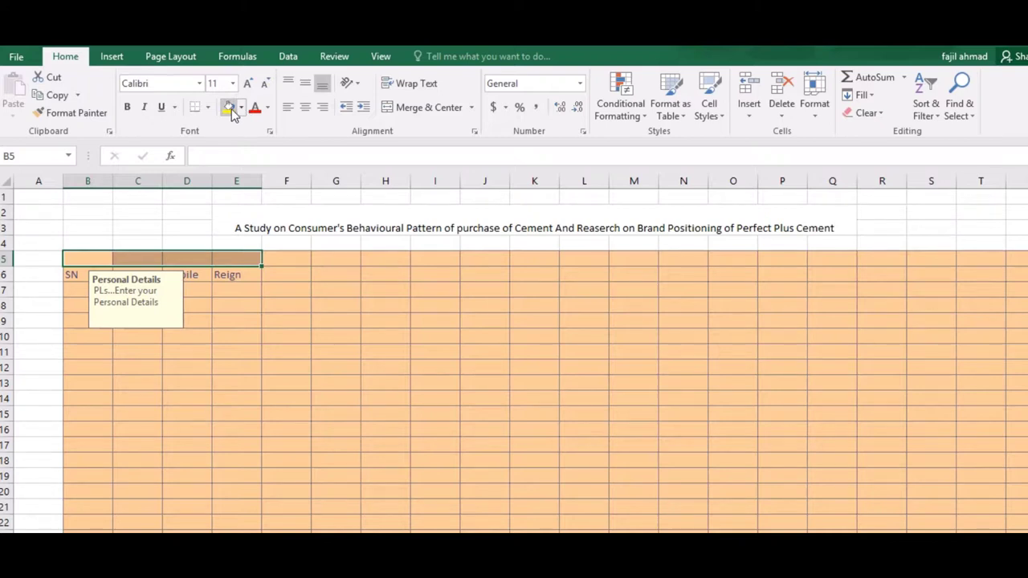
{"action": "left_click", "coordinate": [252, 286]}
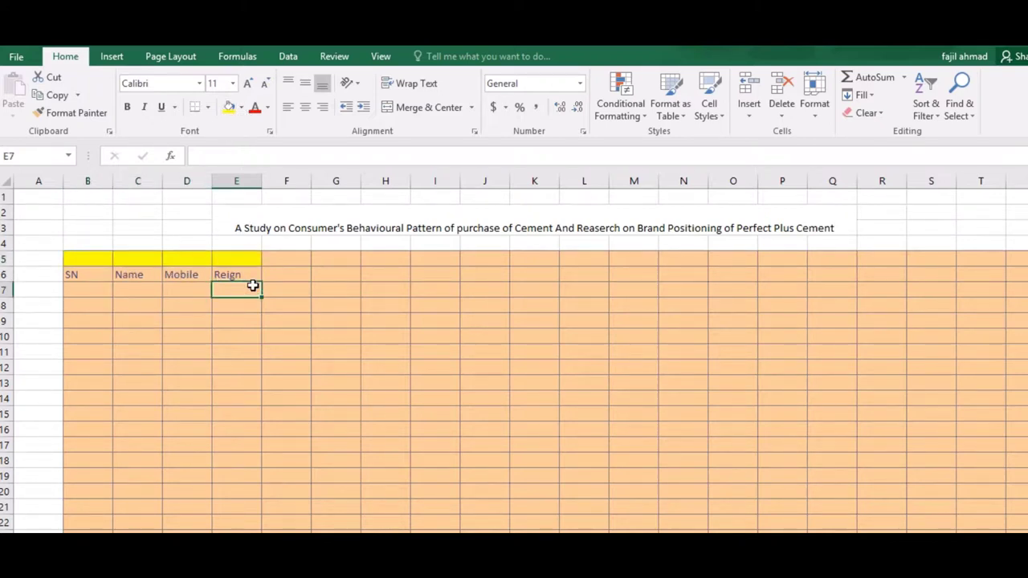
{"action": "left_click", "coordinate": [208, 259]}
{"action": "left_click", "coordinate": [144, 260]}
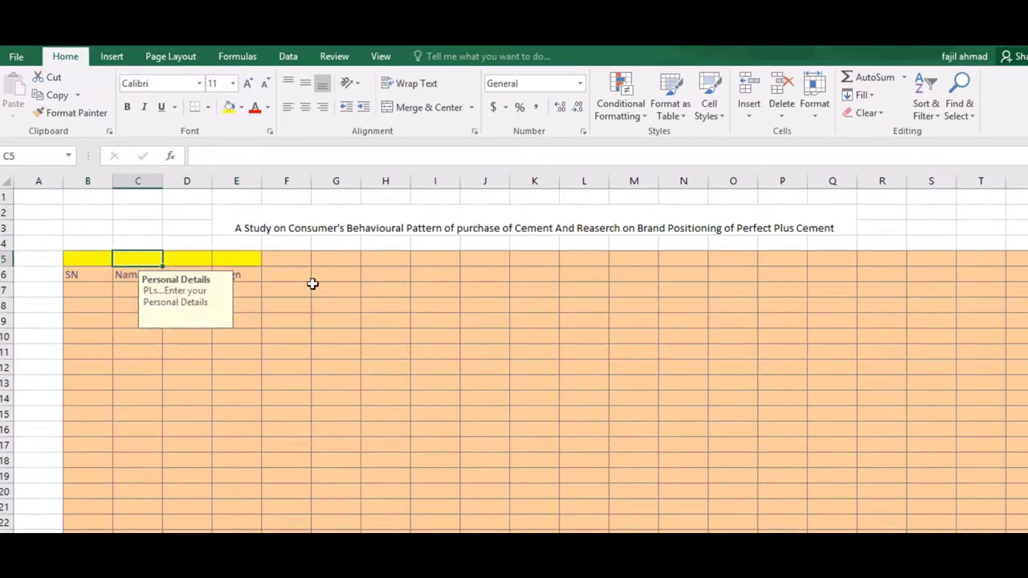
{"action": "left_click", "coordinate": [296, 265]}
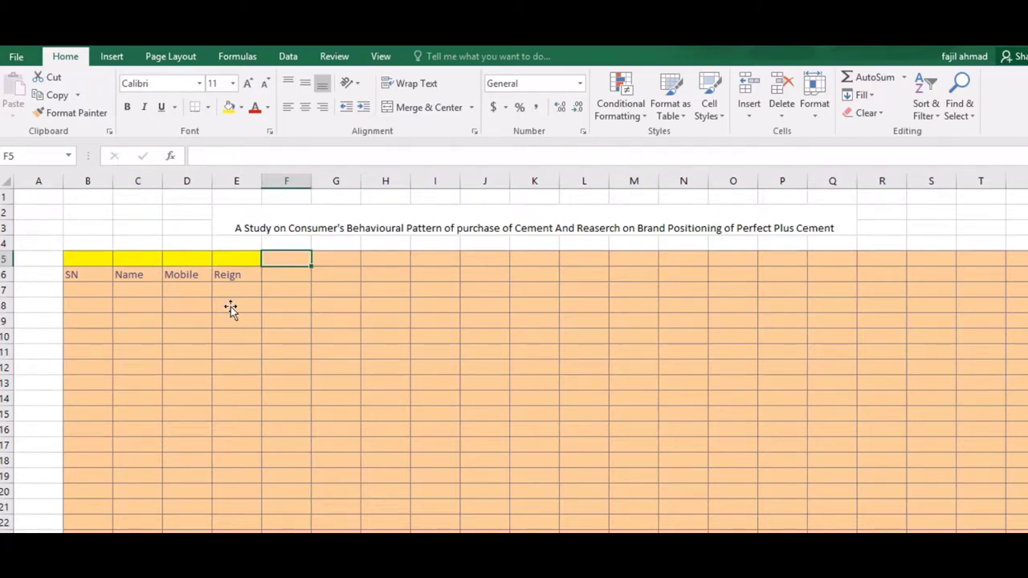
{"action": "key", "text": "alt"}
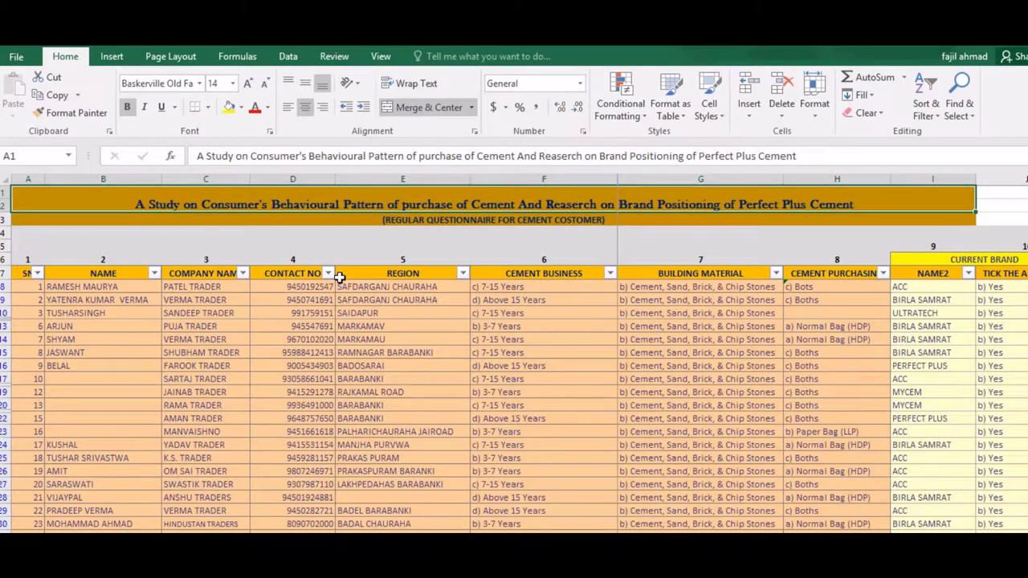
- Select the finished questionnaire's REGION heading, then Alt+Tab back to the workbook being built
{"action": "left_click", "coordinate": [399, 275]}
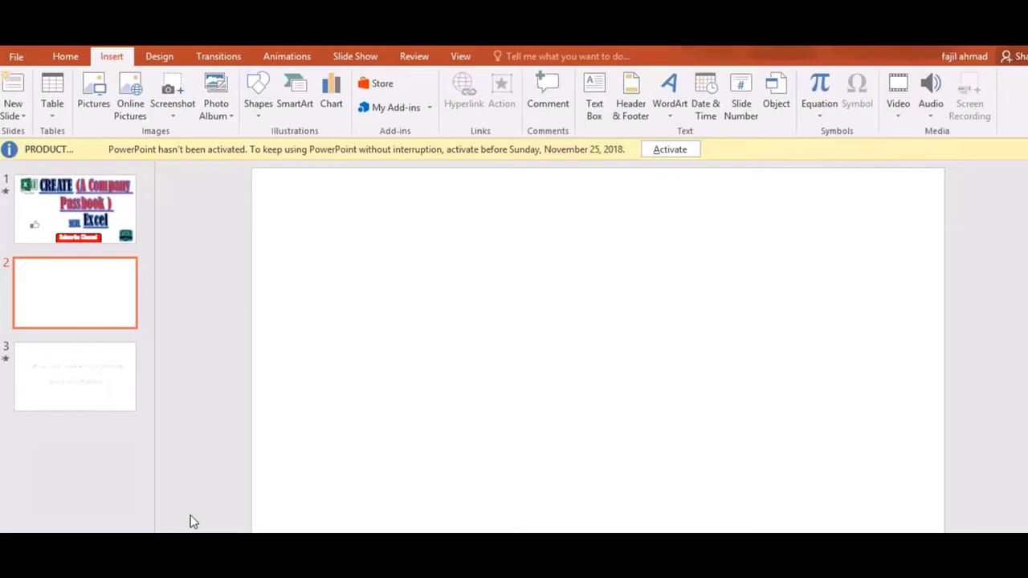
{"action": "key", "text": "alt+Tab"}
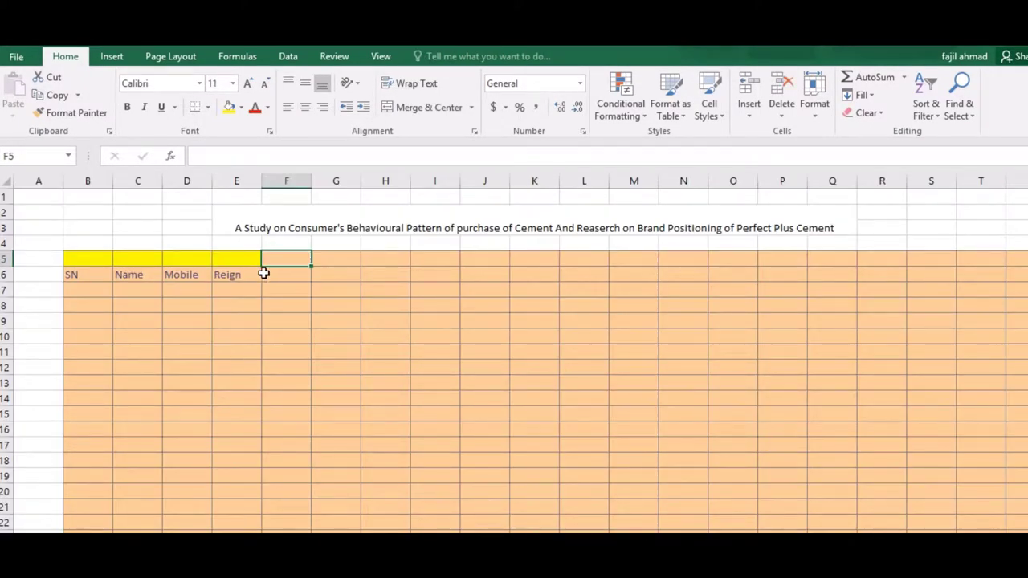
- Enter the heading Company name in F6 and autofit column F to it
{"action": "left_click", "coordinate": [271, 274]}
{"action": "type", "text": "com"}
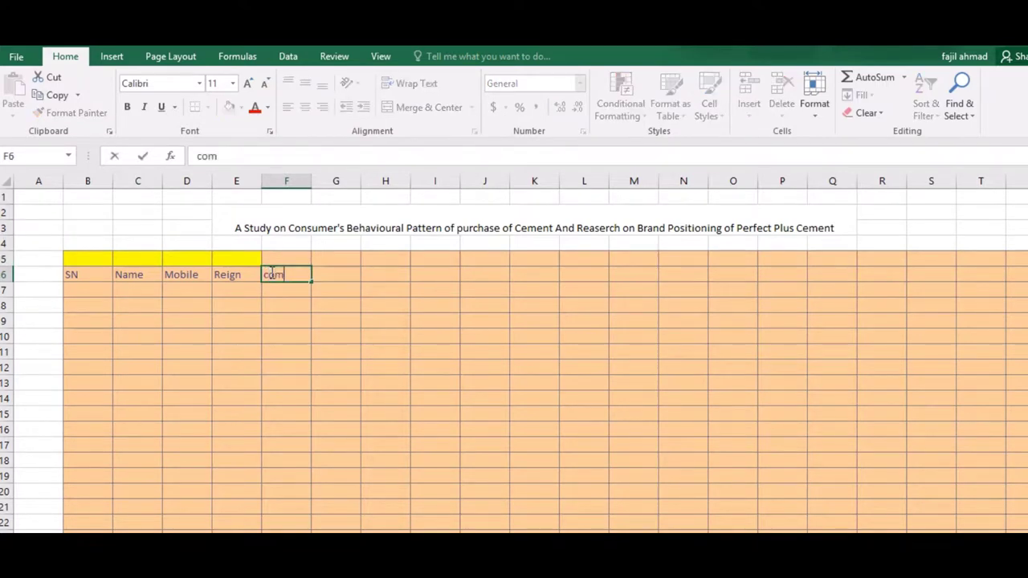
{"action": "type", "text": "pa"}
{"action": "key", "text": "BackSpace"}
{"action": "key", "text": "BackSpace"}
{"action": "key", "text": "BackSpace"}
{"action": "key", "text": "BackSpace"}
{"action": "type", "text": "om"}
{"action": "key", "text": "BackSpace"}
{"action": "key", "text": "BackSpace"}
{"action": "key", "text": "BackSpace"}
{"action": "type", "text": "Company"}
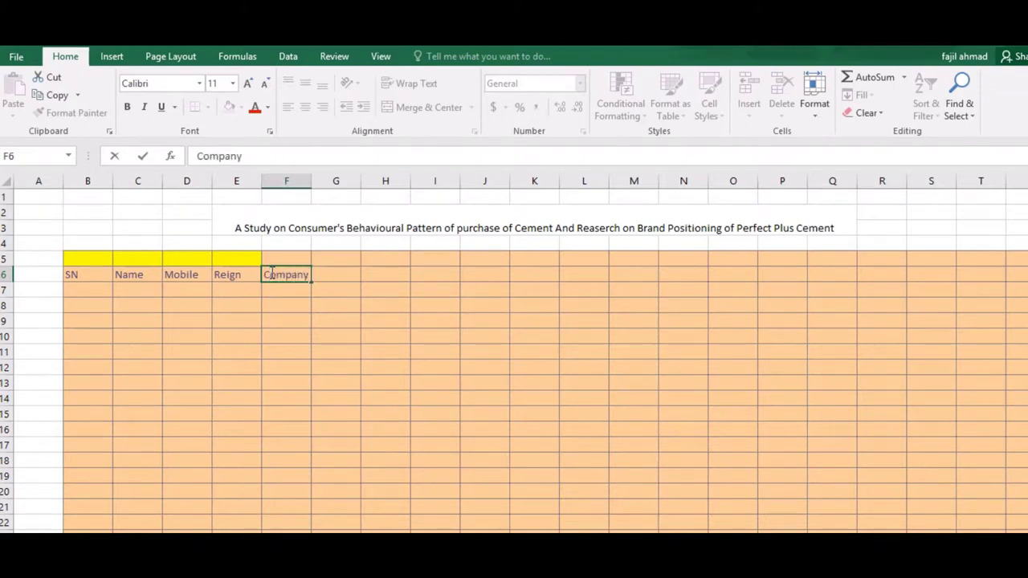
{"action": "type", "text": " name"}
{"action": "left_click", "coordinate": [354, 293]}
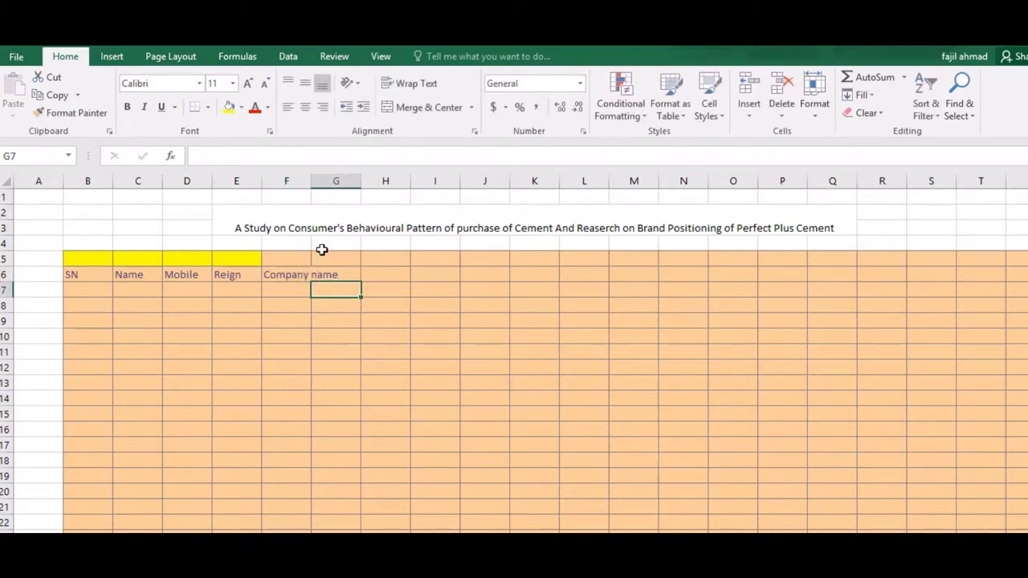
{"action": "double_click", "coordinate": [309, 188]}
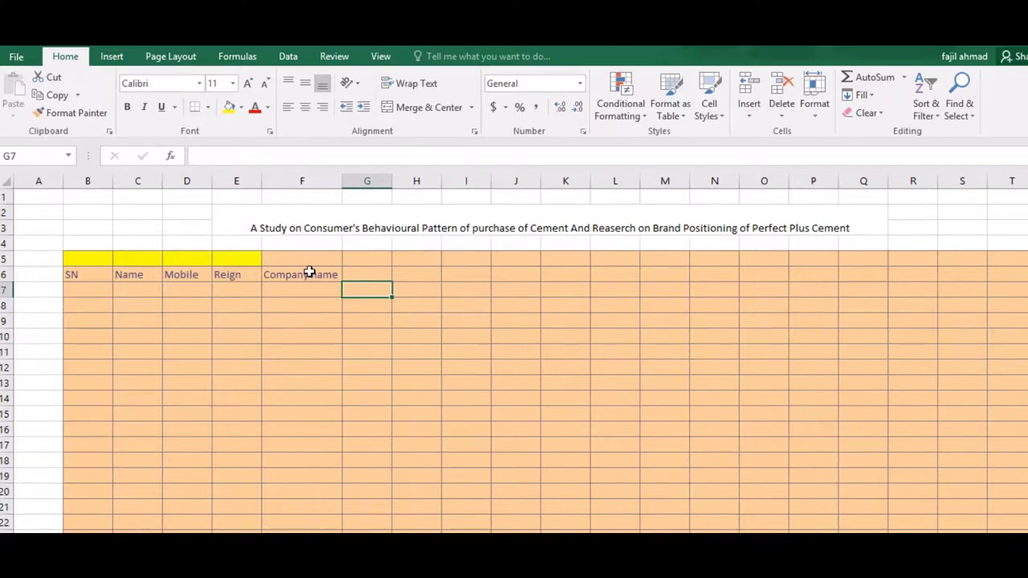
- Copy E5's yellow fill onto F5 with Format Painter, undoing a stray paint on F10
{"action": "left_click", "coordinate": [292, 253]}
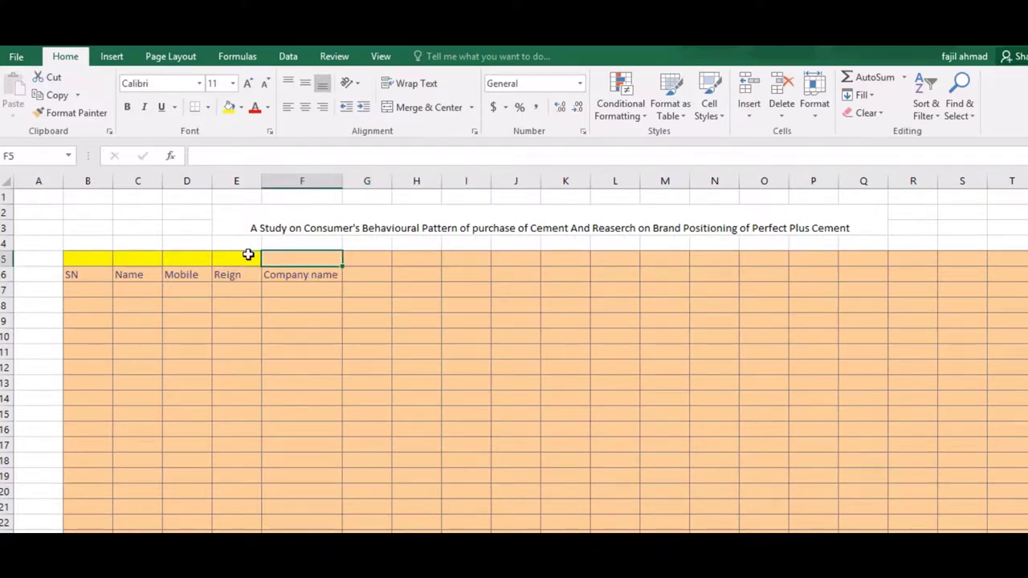
{"action": "left_click", "coordinate": [249, 254]}
{"action": "left_click", "coordinate": [71, 112]}
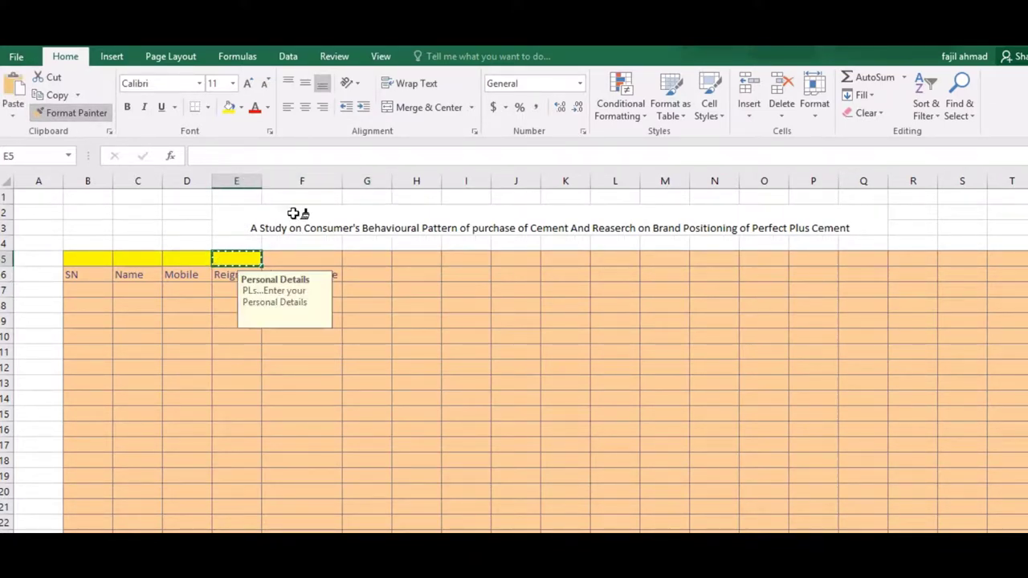
{"action": "left_click", "coordinate": [294, 255]}
{"action": "left_click", "coordinate": [329, 332]}
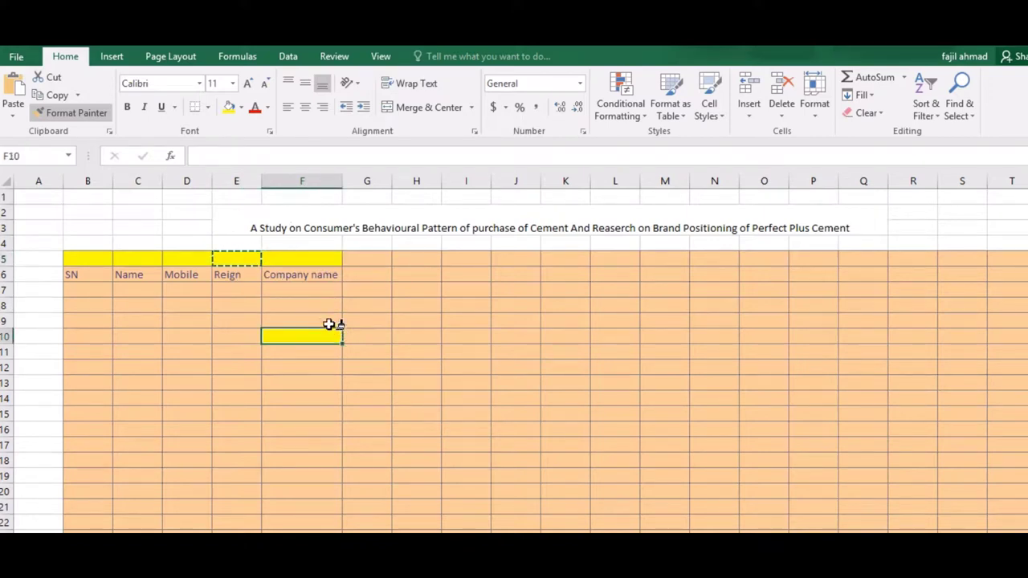
{"action": "key", "text": "ctrl+z"}
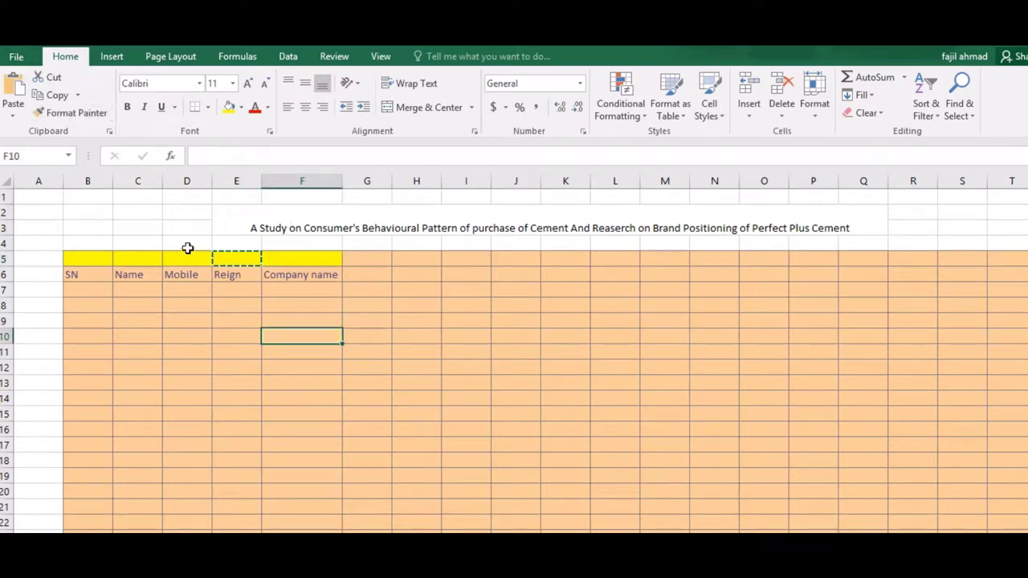
{"action": "left_click", "coordinate": [169, 216]}
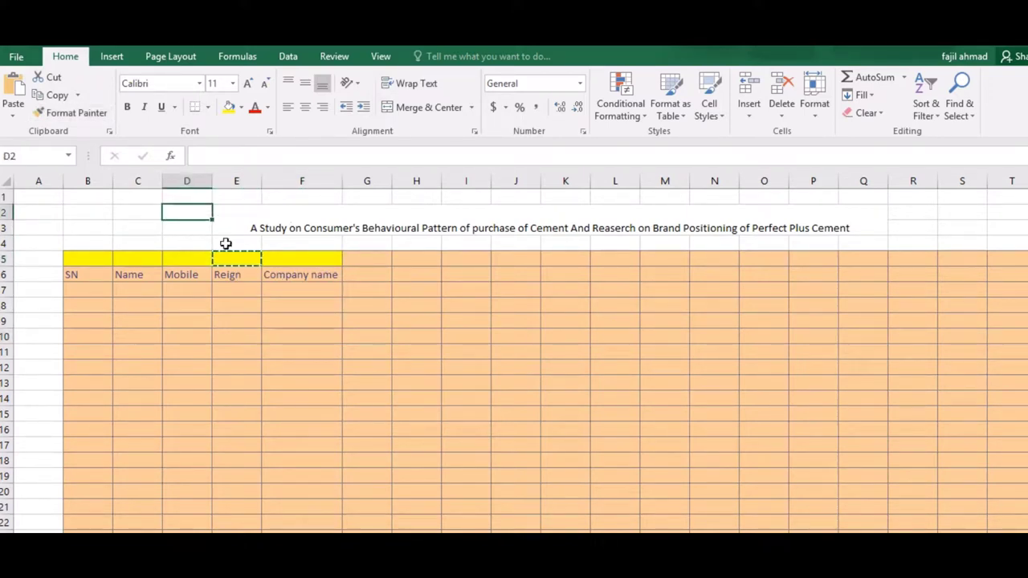
{"action": "left_click", "coordinate": [284, 261]}
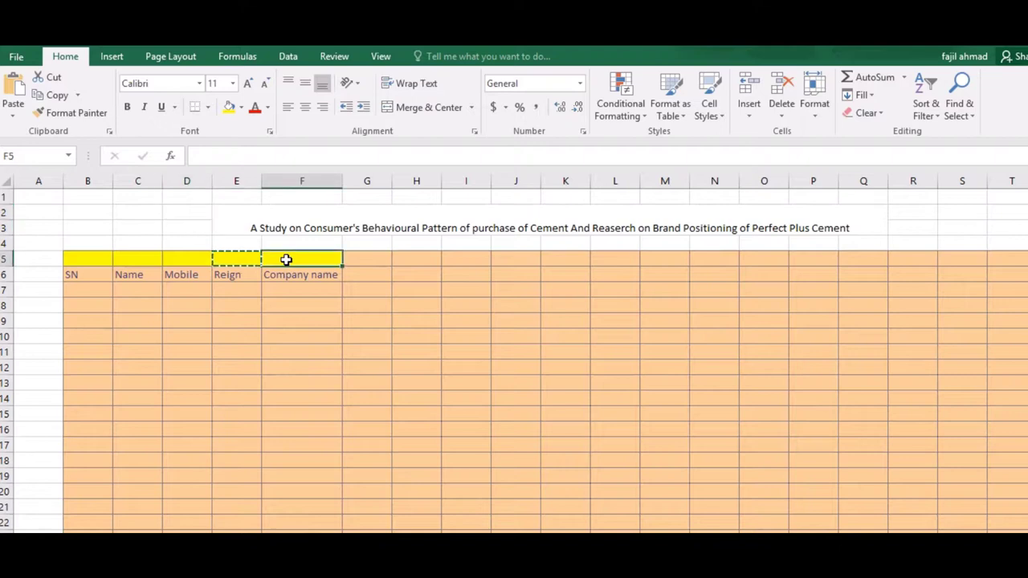
{"action": "left_click", "coordinate": [254, 262]}
{"action": "left_click", "coordinate": [310, 266]}
- Start an input message for F5 and title it Personal Details
{"action": "left_click", "coordinate": [287, 58]}
{"action": "left_click", "coordinate": [705, 118]}
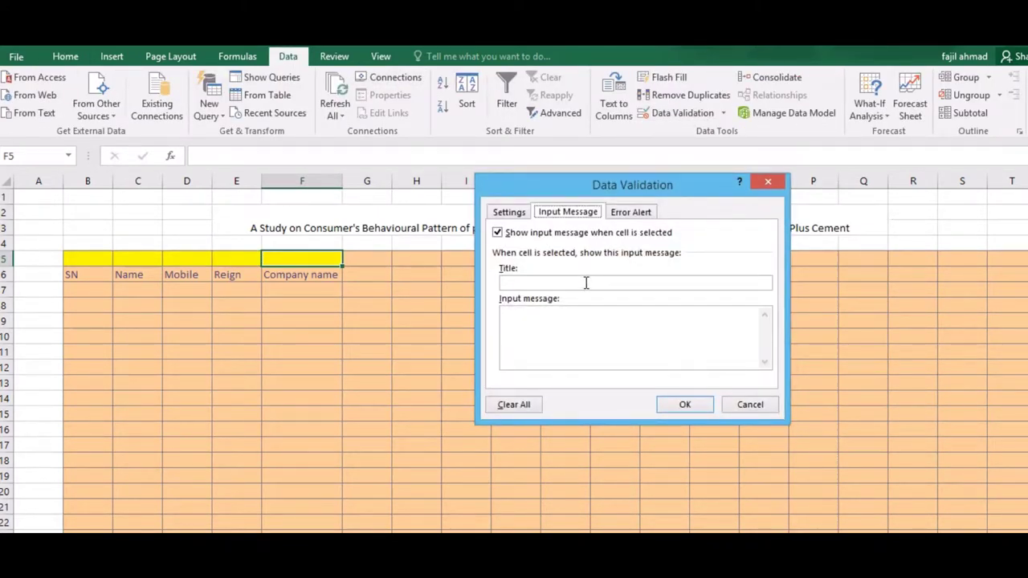
{"action": "left_click", "coordinate": [585, 283]}
{"action": "type", "text": "ersl"}
{"action": "type", "text": "onal"}
{"action": "key", "text": "BackSpace"}
{"action": "key", "text": "BackSpace"}
{"action": "key", "text": "BackSpace"}
{"action": "type", "text": "nal d"}
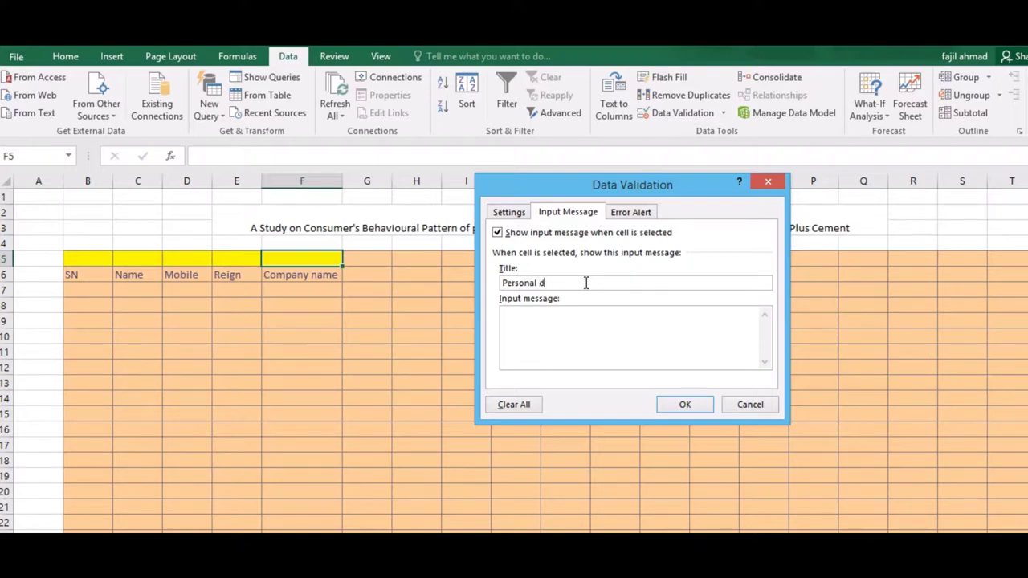
{"action": "key", "text": "BackSpace"}
{"action": "key", "text": "BackSpace"}
- Add the message 'PLs enter your details' to F5's prompt and confirm it
{"action": "type", "text": "etails"}
{"action": "type", "text": "P"}
{"action": "type", "text": "ous"}
{"action": "key", "text": "BackSpace"}
{"action": "key", "text": "BackSpace"}
{"action": "key", "text": "BackSpace"}
{"action": "key", "text": "BackSpace"}
{"action": "type", "text": "hyou"}
{"action": "key", "text": "BackSpace"}
{"action": "key", "text": "BackSpace"}
{"action": "key", "text": "BackSpace"}
{"action": "key", "text": "BackSpace"}
{"action": "key", "text": "BackSpace"}
{"action": "type", "text": "our "}
{"action": "type", "text": "de"}
{"action": "type", "text": "tail"}
{"action": "left_click", "coordinate": [684, 405]}
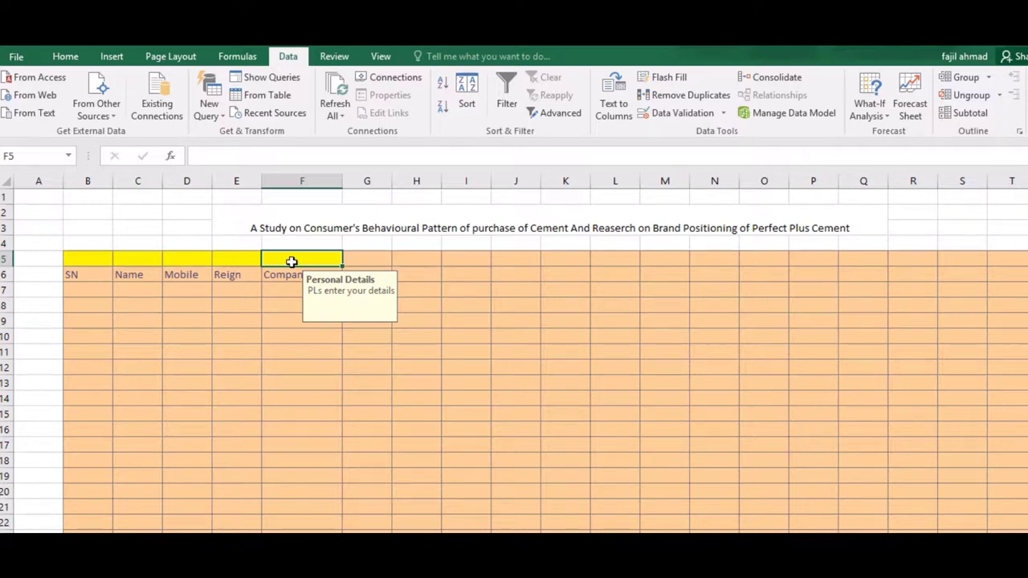
{"action": "left_click", "coordinate": [246, 258]}
{"action": "left_click", "coordinate": [206, 260]}
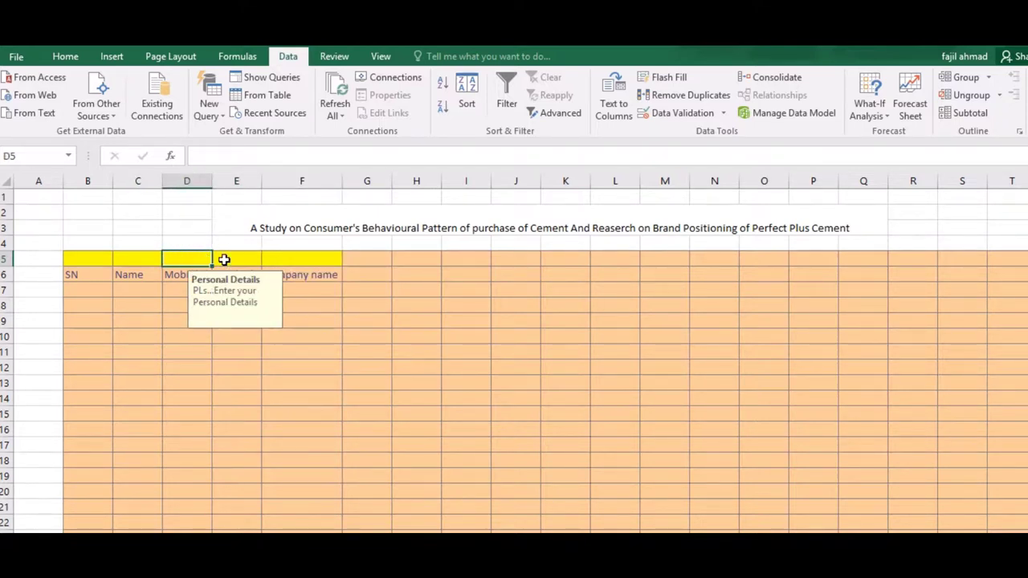
{"action": "left_click", "coordinate": [369, 264]}
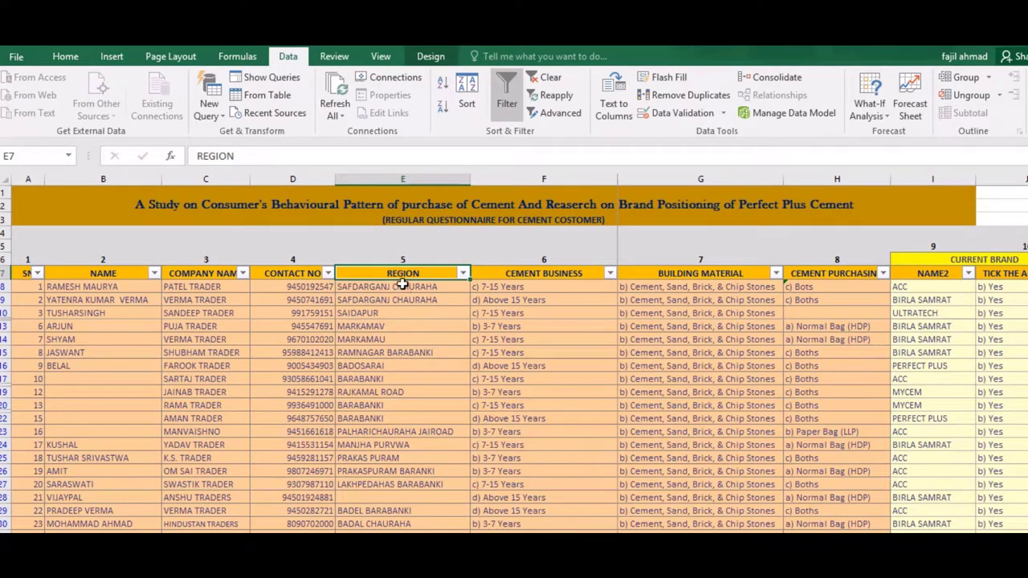
{"action": "left_click", "coordinate": [512, 277]}
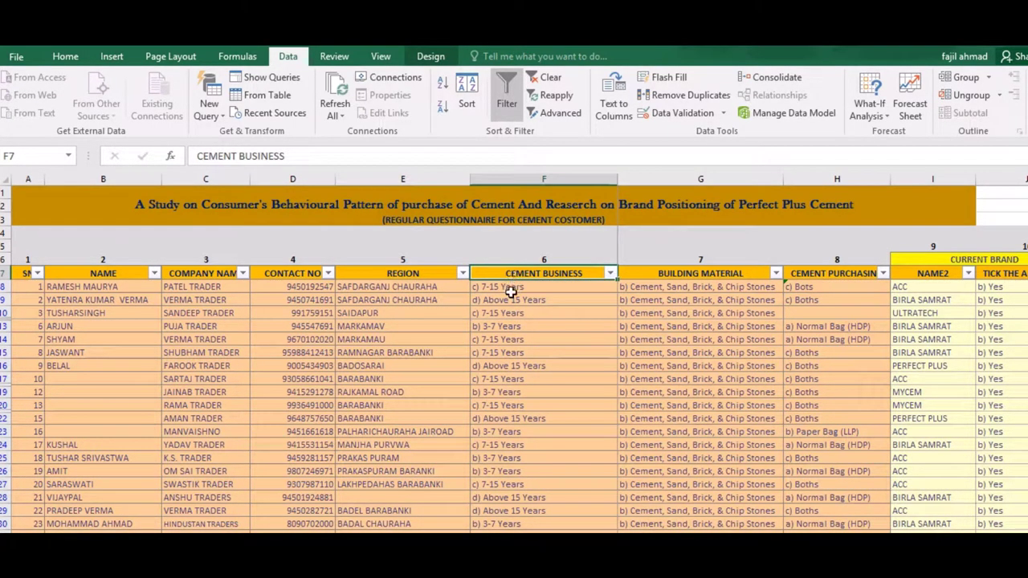
{"action": "left_click", "coordinate": [511, 293]}
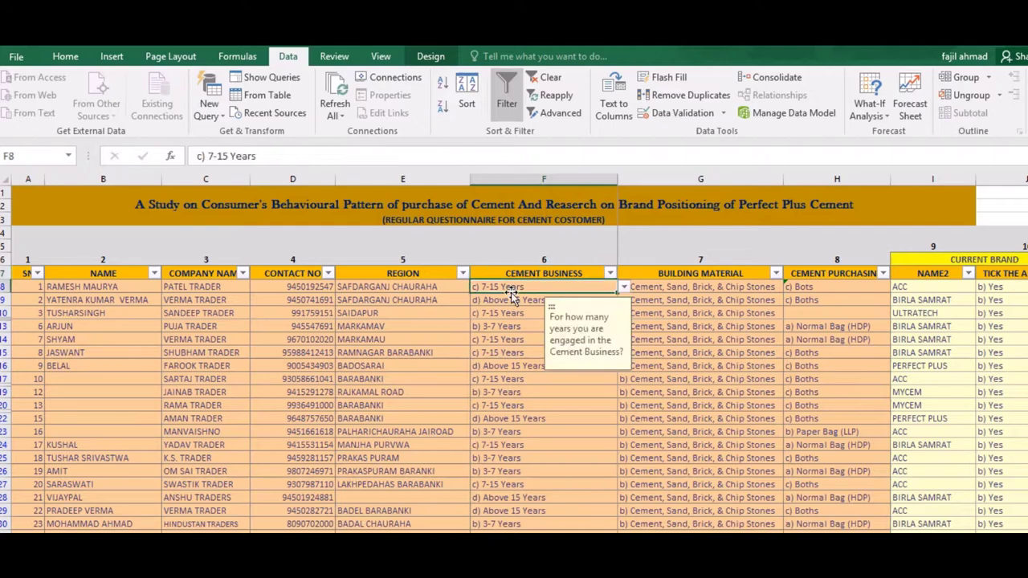
{"action": "left_click", "coordinate": [625, 287]}
{"action": "key", "text": "Down"}
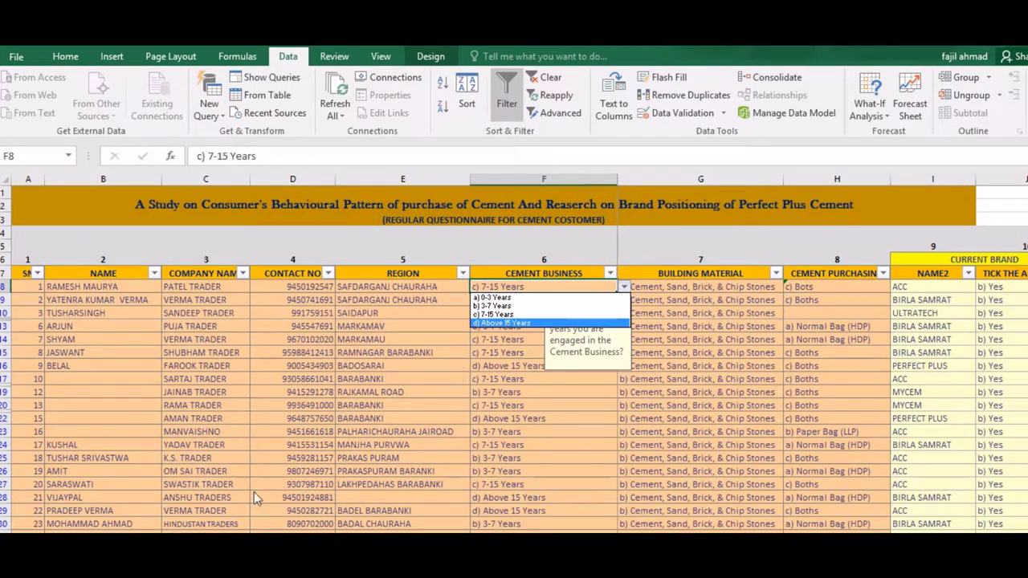
{"action": "key", "text": "Escape"}
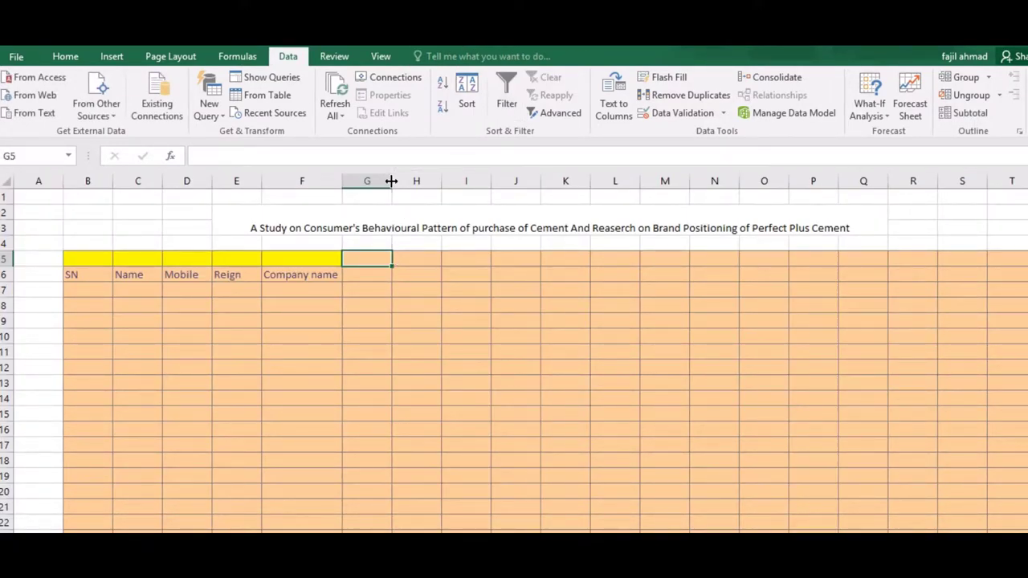
- Widen column G and type the heading Cement Business into G6
{"action": "left_click_drag", "start_coordinate": [392, 180], "coordinate": [467, 184]}
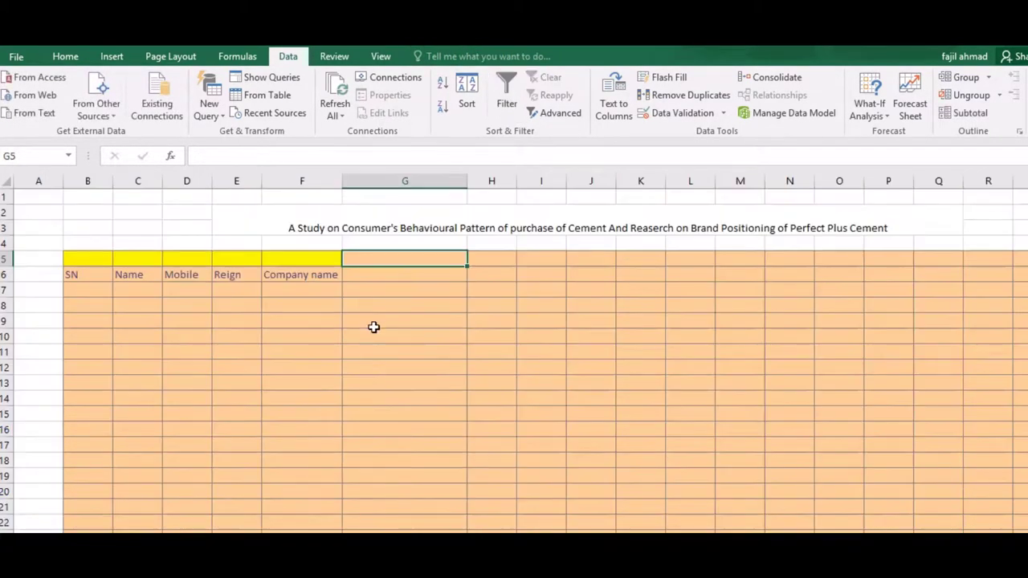
{"action": "key", "text": "Down"}
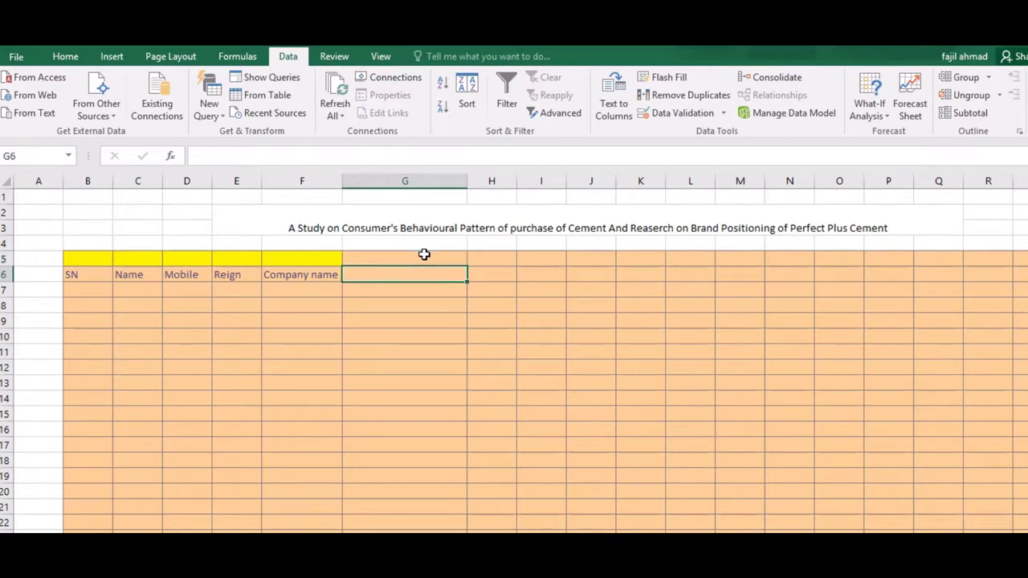
{"action": "type", "text": "Ceme"}
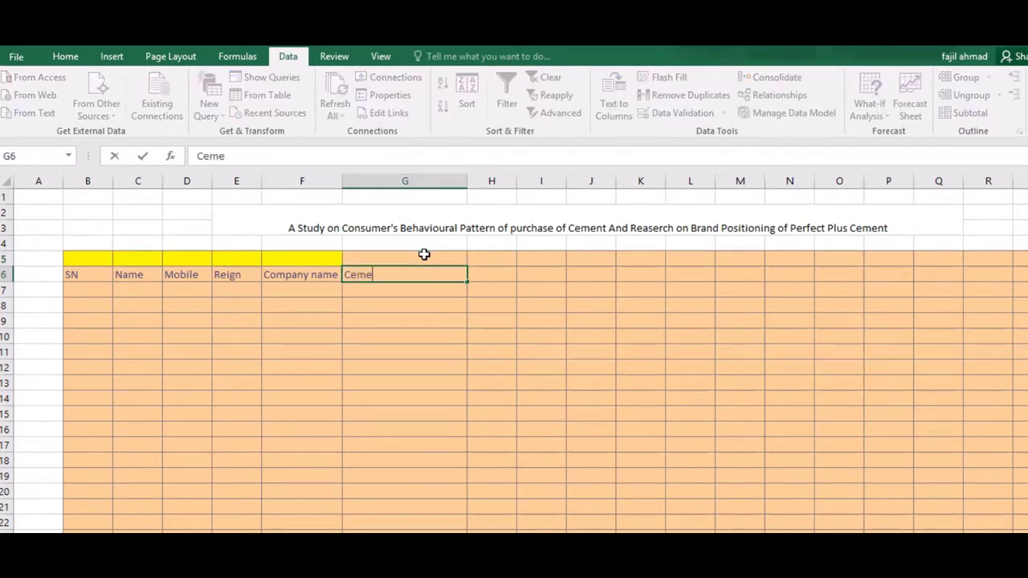
{"action": "type", "text": "nt Bus"}
{"action": "type", "text": "iness"}
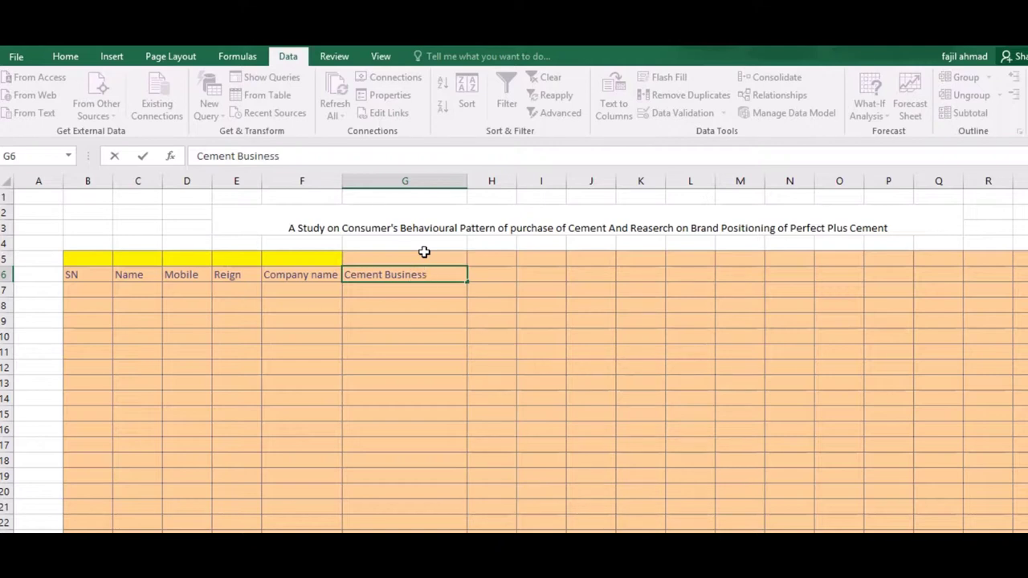
{"action": "key", "text": "Tab"}
{"action": "key", "text": "Up"}
{"action": "left_click", "coordinate": [424, 253]}
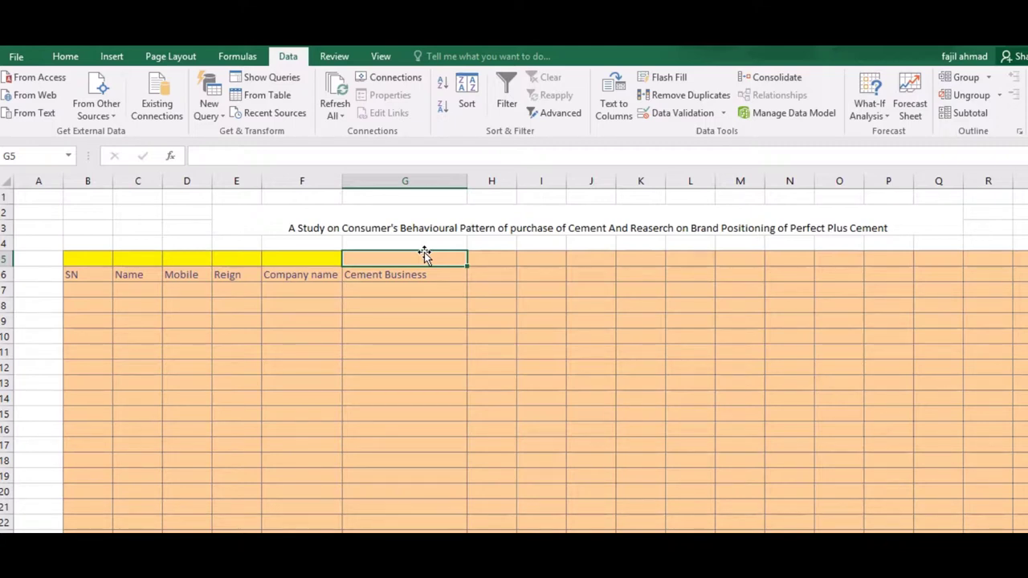
- Give G5:T5 an input prompt titled Optional with the message 'Tick the checkbox'
{"action": "key", "text": "shift+Right"}
{"action": "key", "text": "shift+Right"}
{"action": "key", "text": "shift+Right"}
{"action": "key", "text": "shift+Right"}
{"action": "key", "text": "shift+Right"}
{"action": "key", "text": "shift+Right"}
{"action": "key", "text": "shift+Right"}
{"action": "key", "text": "shift+Right"}
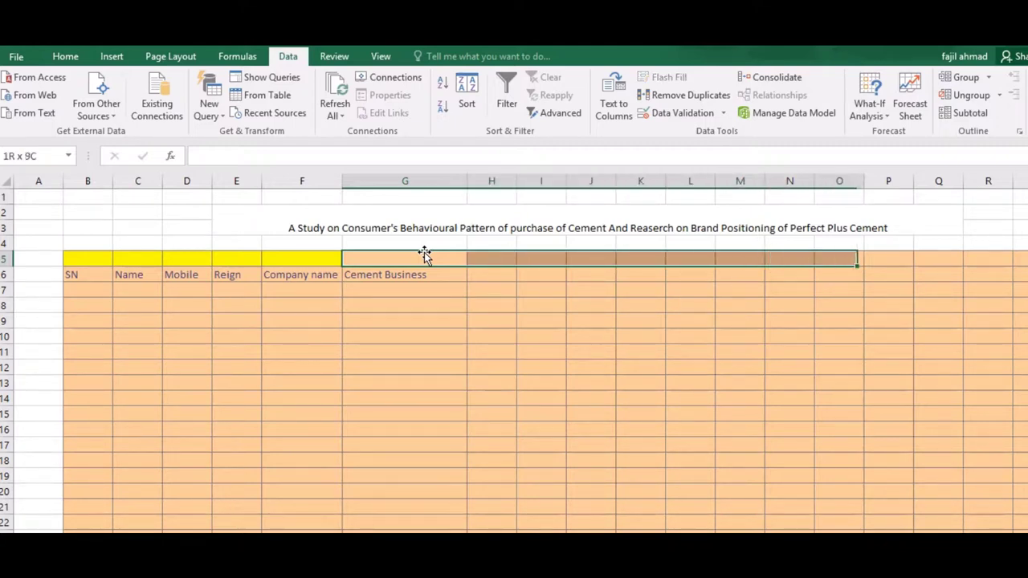
{"action": "key", "text": "shift+Right"}
{"action": "key", "text": "shift+Right"}
{"action": "key", "text": "shift+Right"}
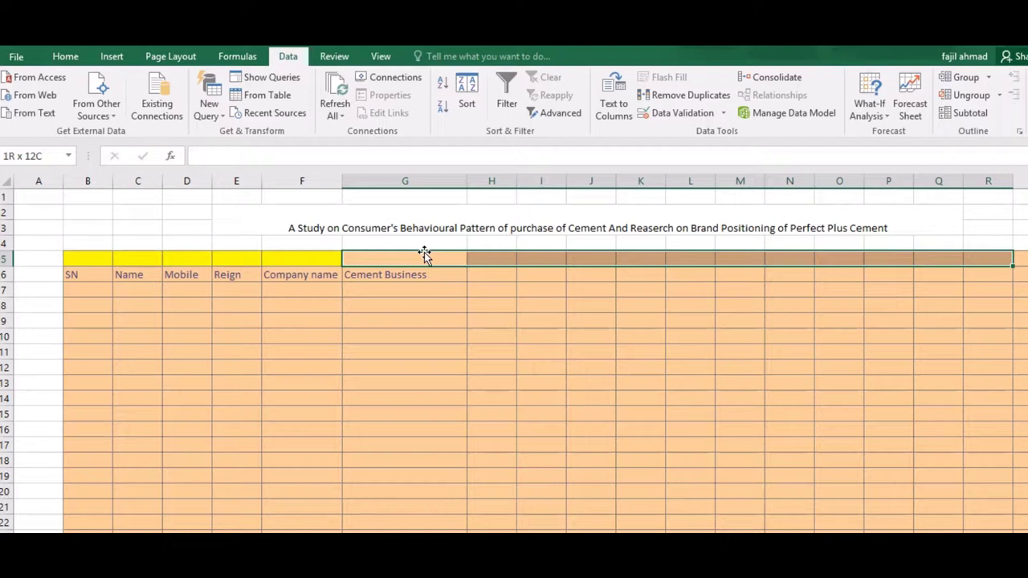
{"action": "key", "text": "shift+Right"}
{"action": "key", "text": "shift+Right"}
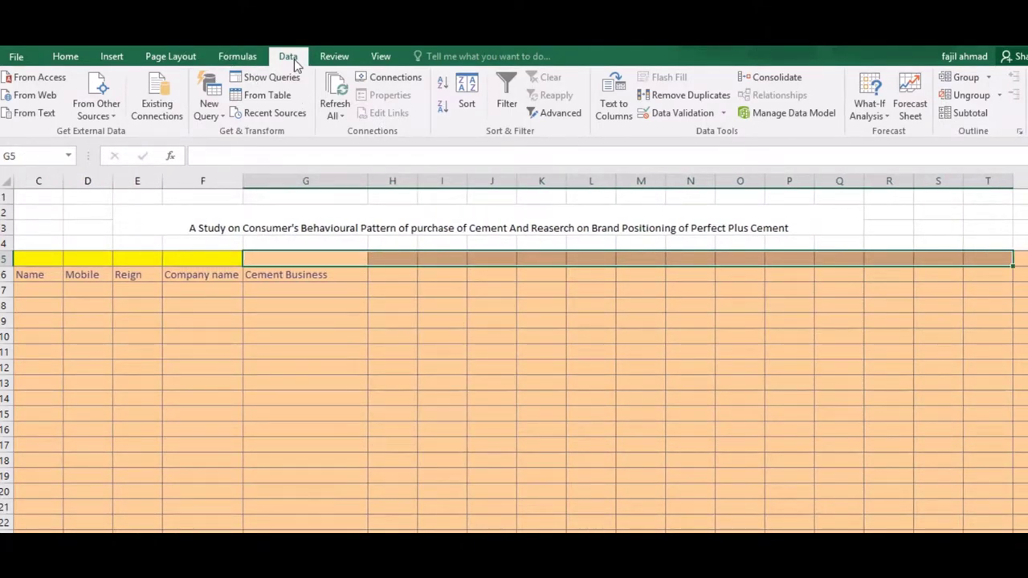
{"action": "left_click", "coordinate": [672, 115]}
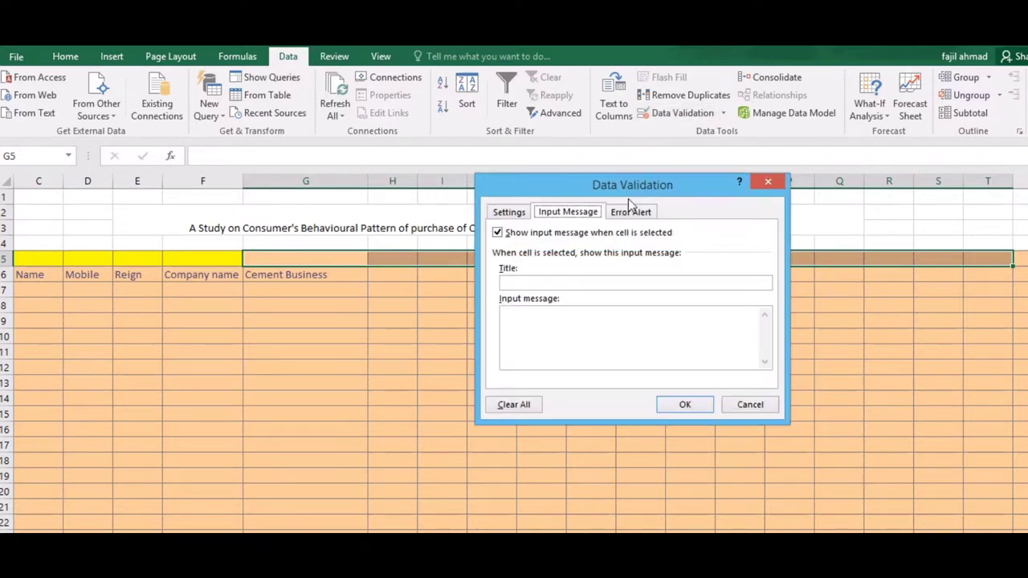
{"action": "left_click", "coordinate": [564, 332]}
{"action": "type", "text": "k "}
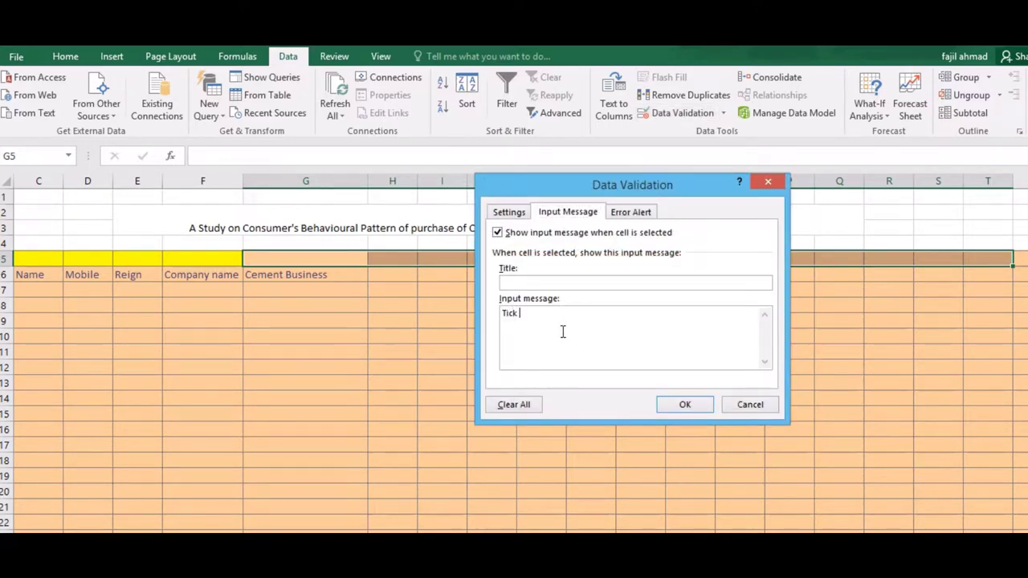
{"action": "type", "text": "the "}
{"action": "type", "text": "checkbox"}
{"action": "left_click", "coordinate": [556, 283]}
{"action": "type", "text": "Optiona"}
{"action": "type", "text": "l"}
{"action": "left_click", "coordinate": [687, 404]}
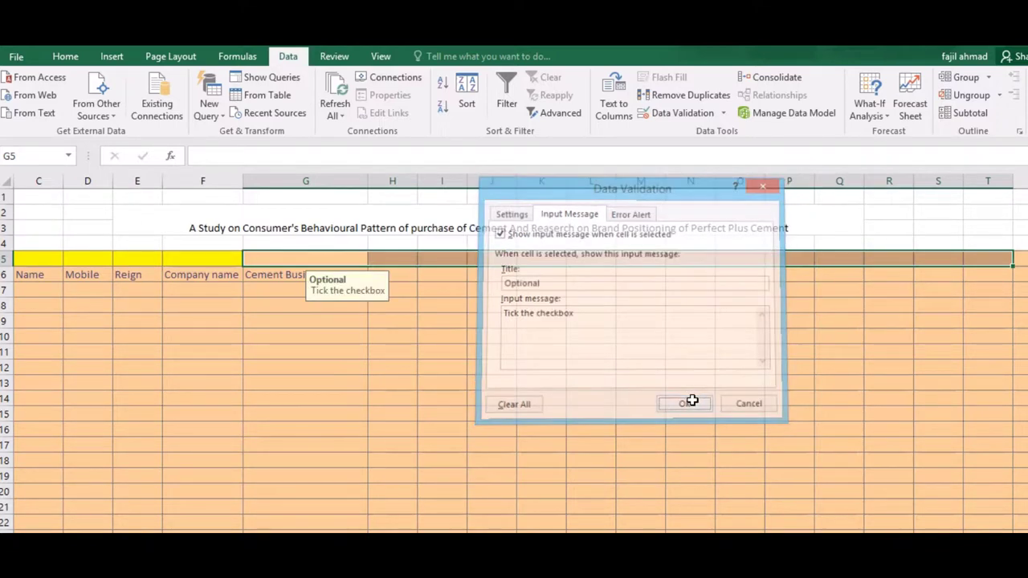
{"action": "left_click", "coordinate": [399, 260]}
{"action": "left_click", "coordinate": [434, 260]}
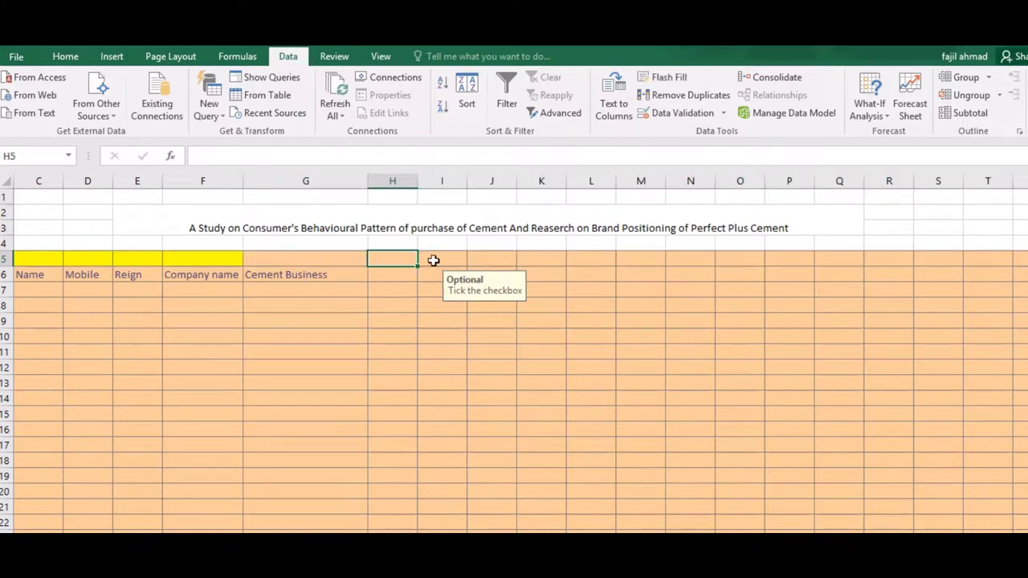
{"action": "left_click", "coordinate": [334, 272]}
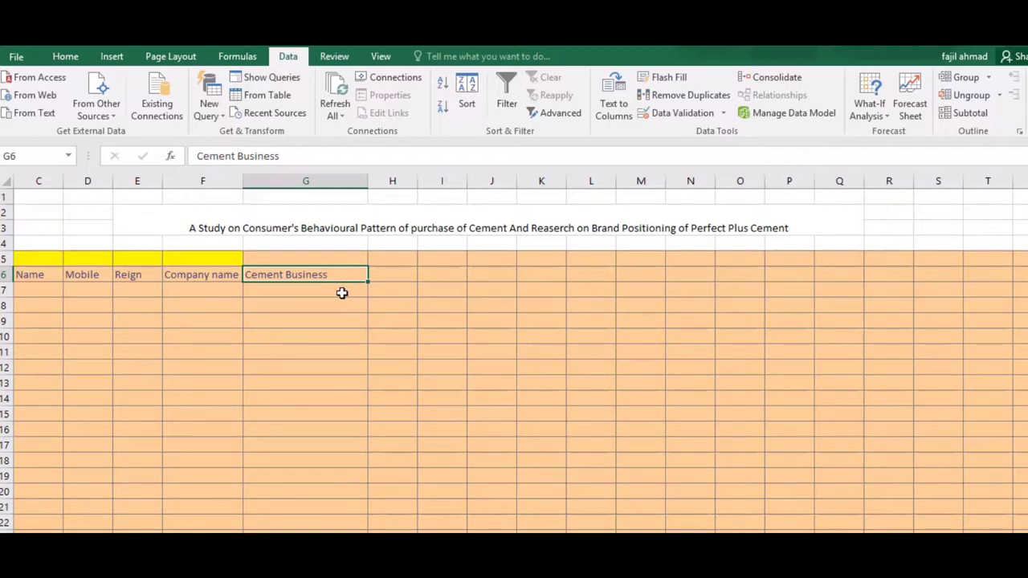
- Inspect the sample's Cement Business dropdown choices in F8, leaving the cell unchanged
{"action": "left_click", "coordinate": [336, 290]}
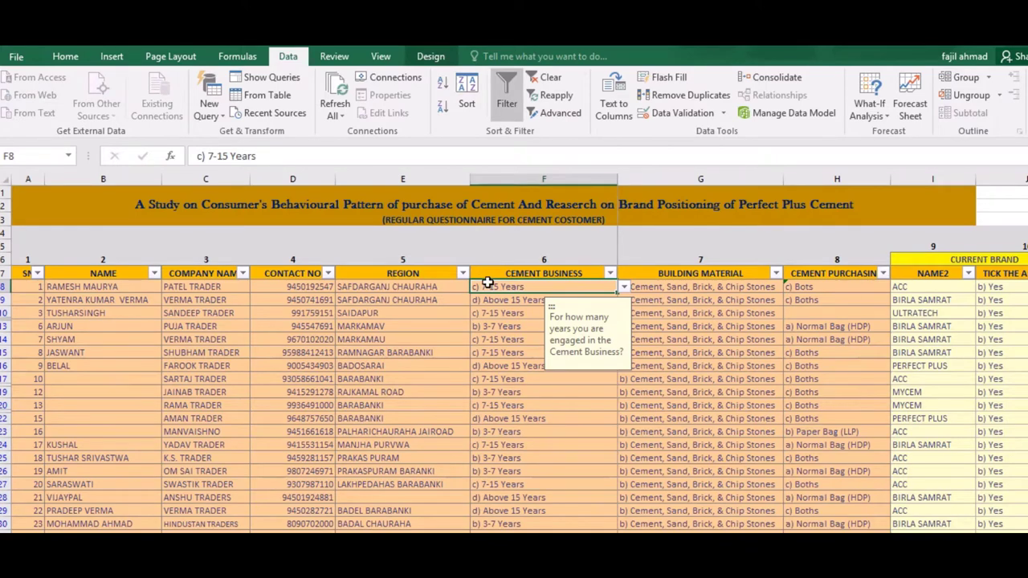
{"action": "left_click", "coordinate": [624, 289]}
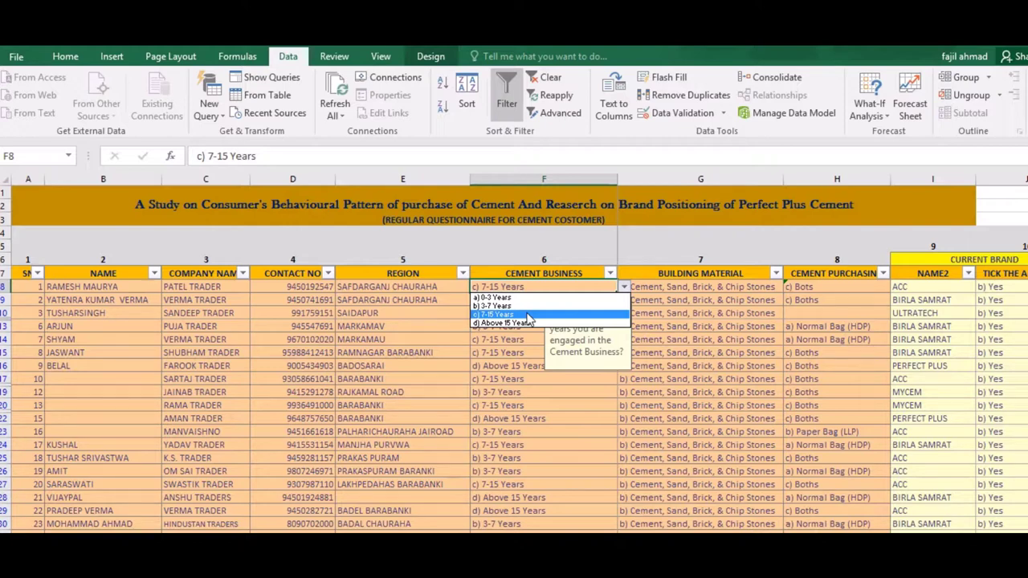
{"action": "key", "text": "Escape"}
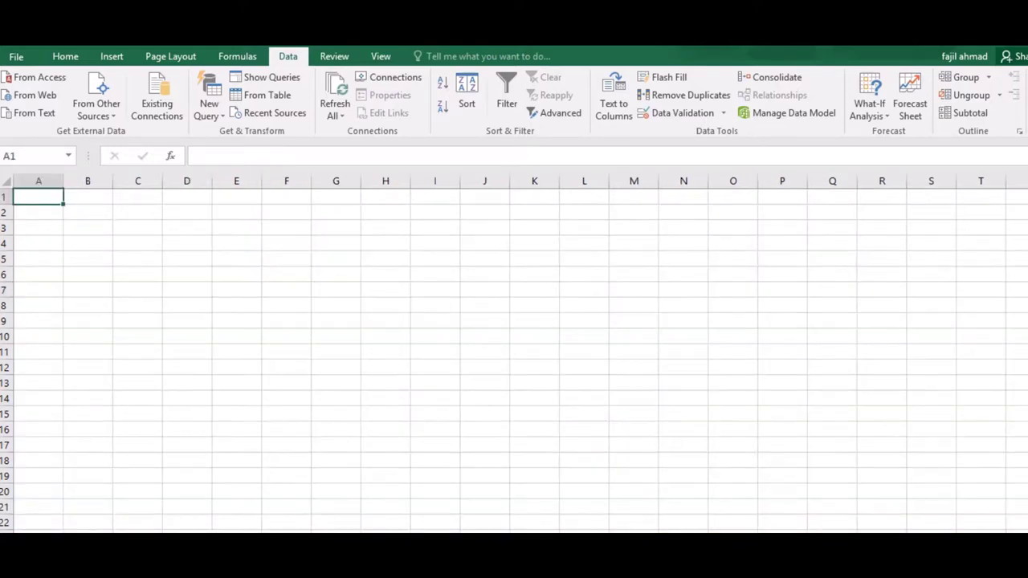
- Rename the blank worksheet
{"action": "right_click", "coordinate": [261, 531]}
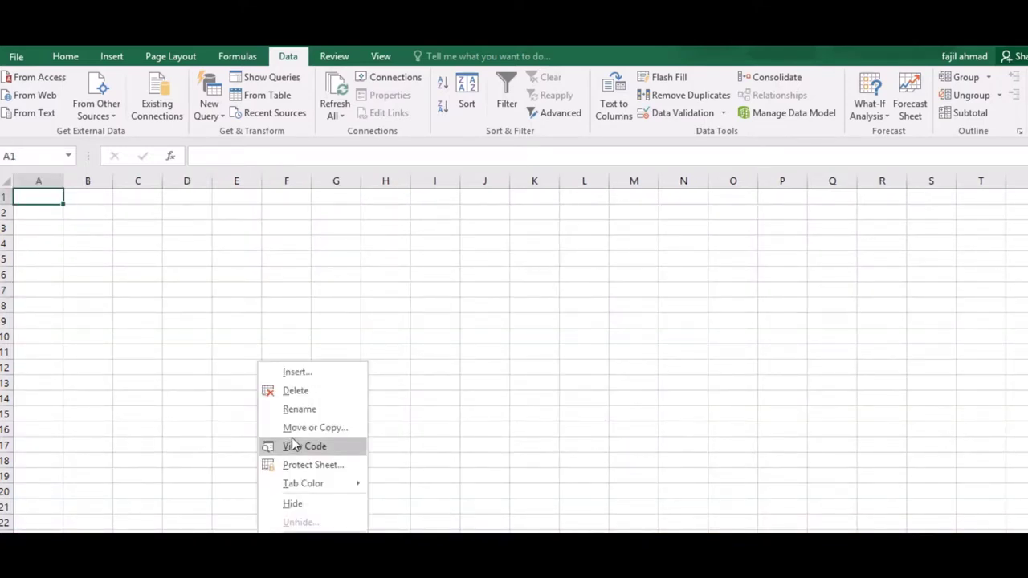
{"action": "left_click", "coordinate": [312, 408]}
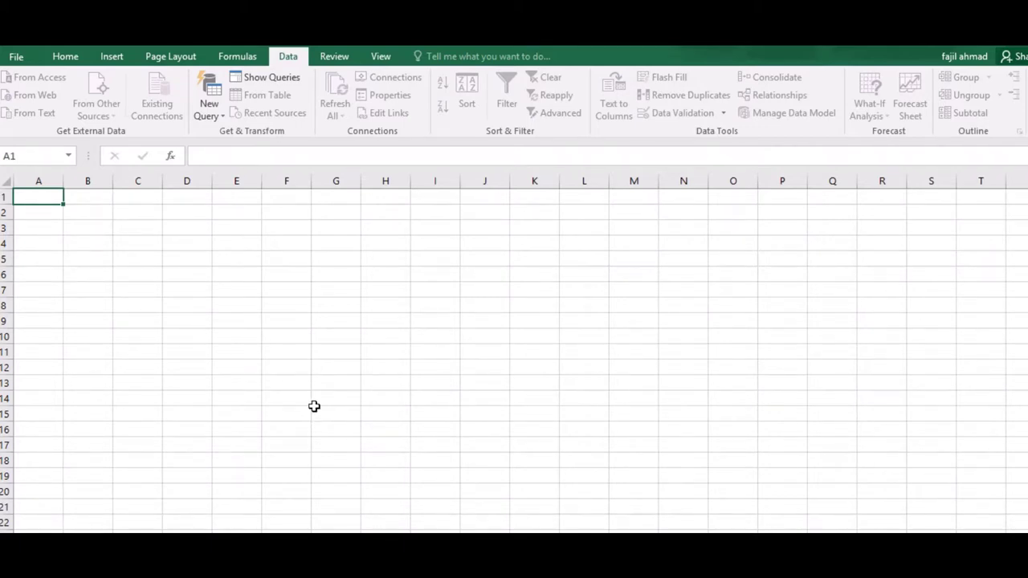
{"action": "left_click", "coordinate": [314, 409]}
- List a) 0-3 years, b) 3-5 years, c) 5-8 years in E5:E7, then return to the questionnaire
{"action": "left_click", "coordinate": [215, 258]}
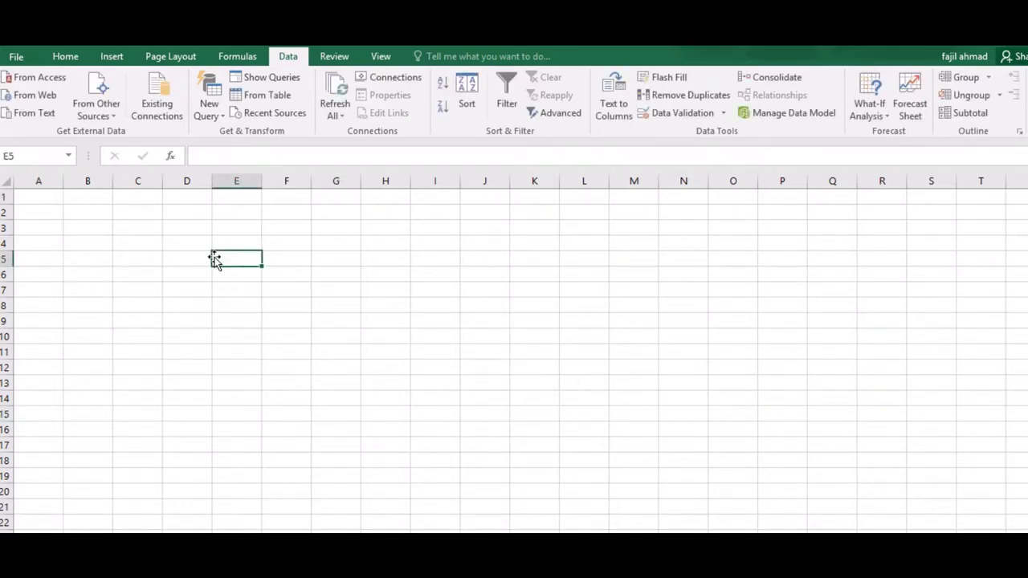
{"action": "type", "text": "a) 0-3 years"}
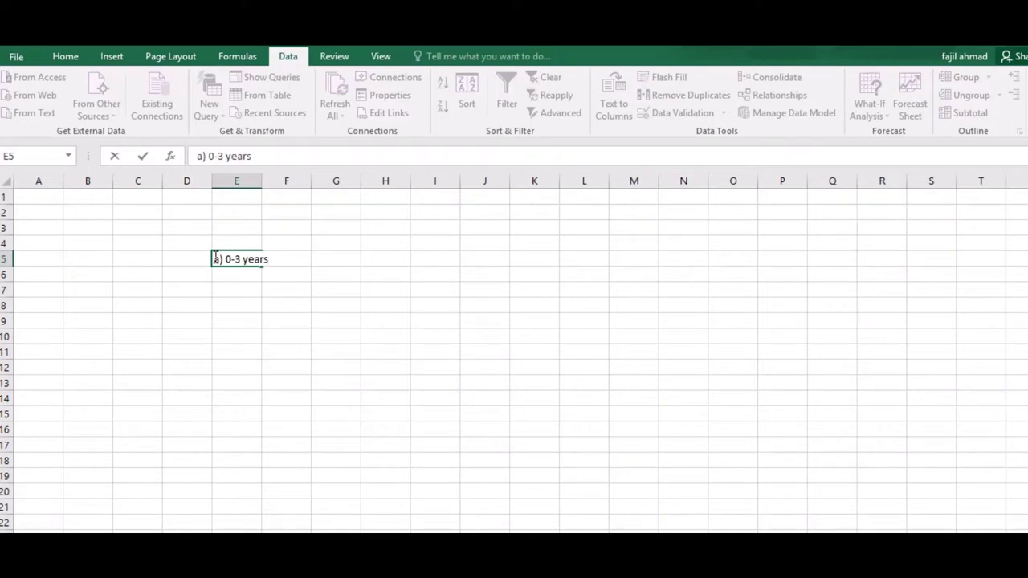
{"action": "key", "text": "Return"}
{"action": "type", "text": "b) 3-5 years"}
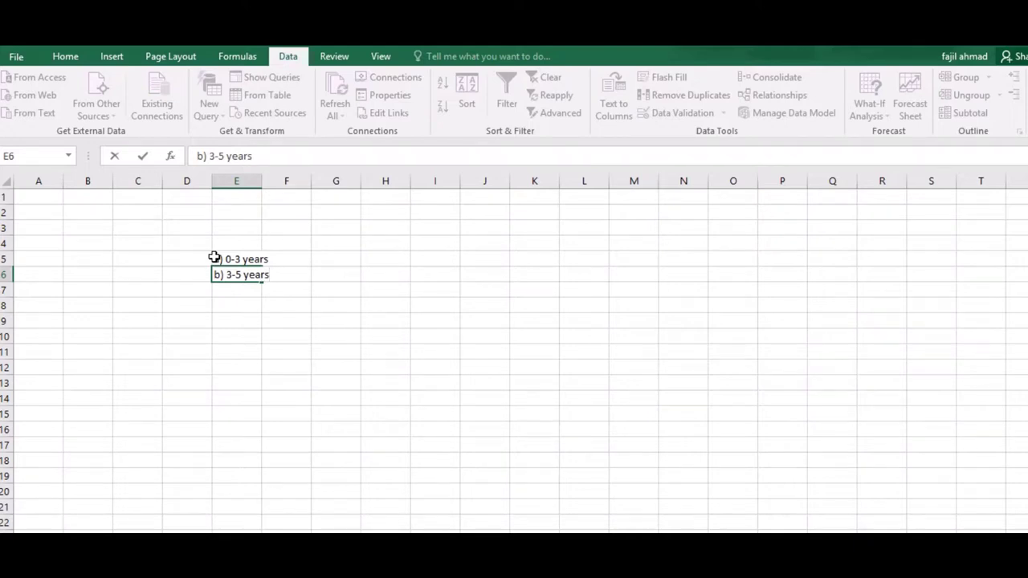
{"action": "key", "text": "Return"}
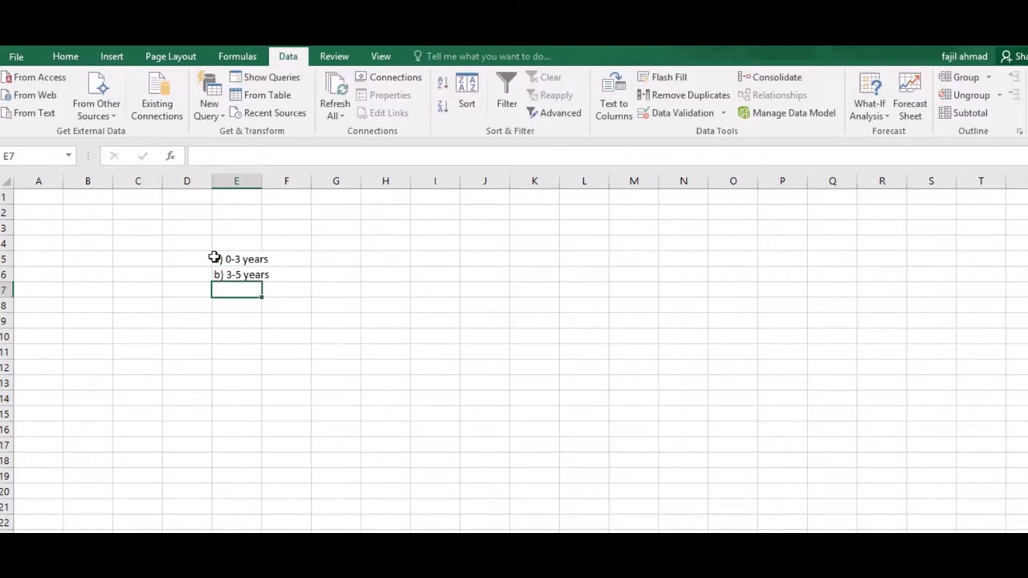
{"action": "type", "text": "c) 5-8"}
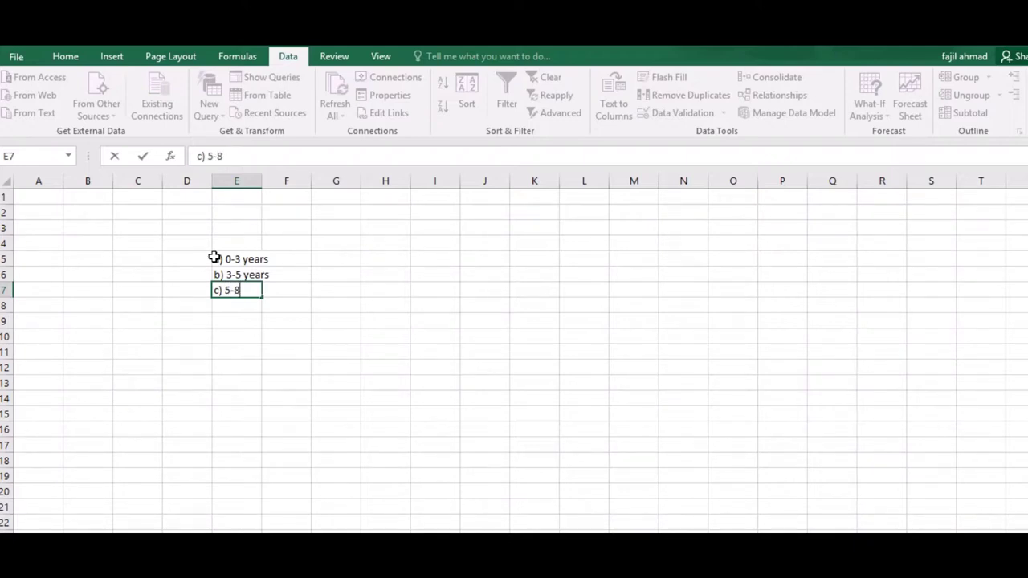
{"action": "key", "text": "ctrl+Return"}
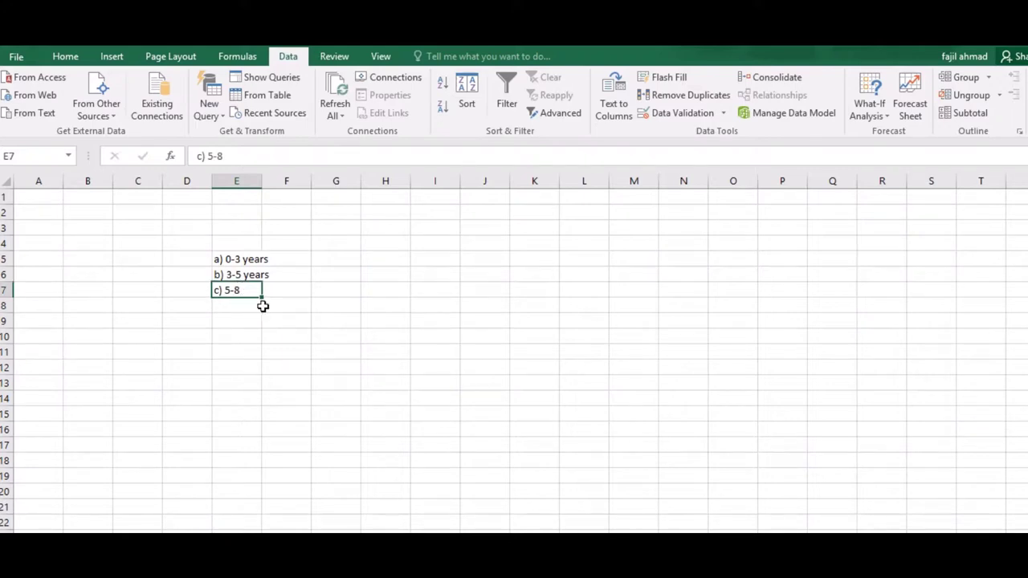
{"action": "double_click", "coordinate": [250, 292]}
{"action": "type", "text": "years"}
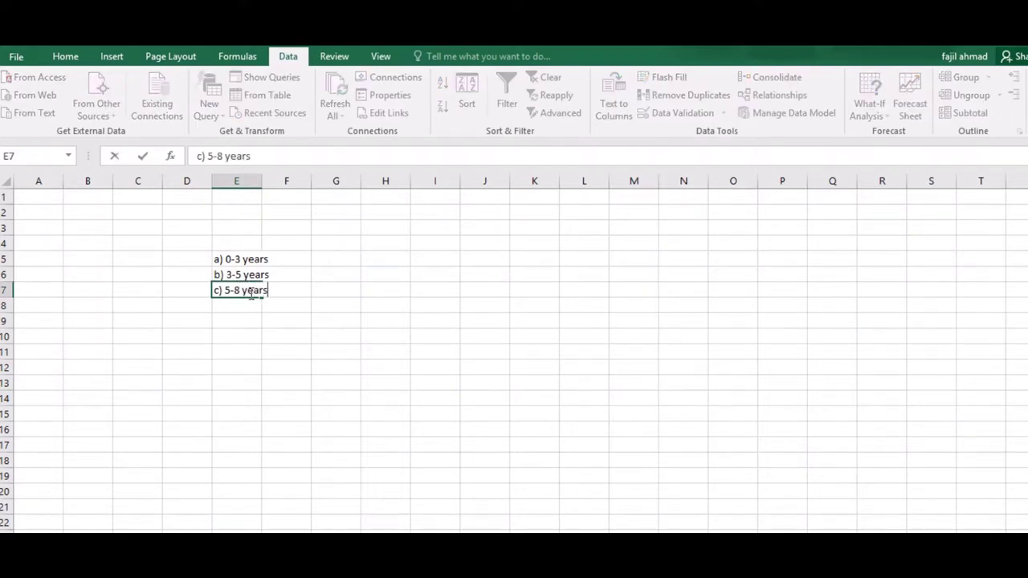
{"action": "key", "text": "Return"}
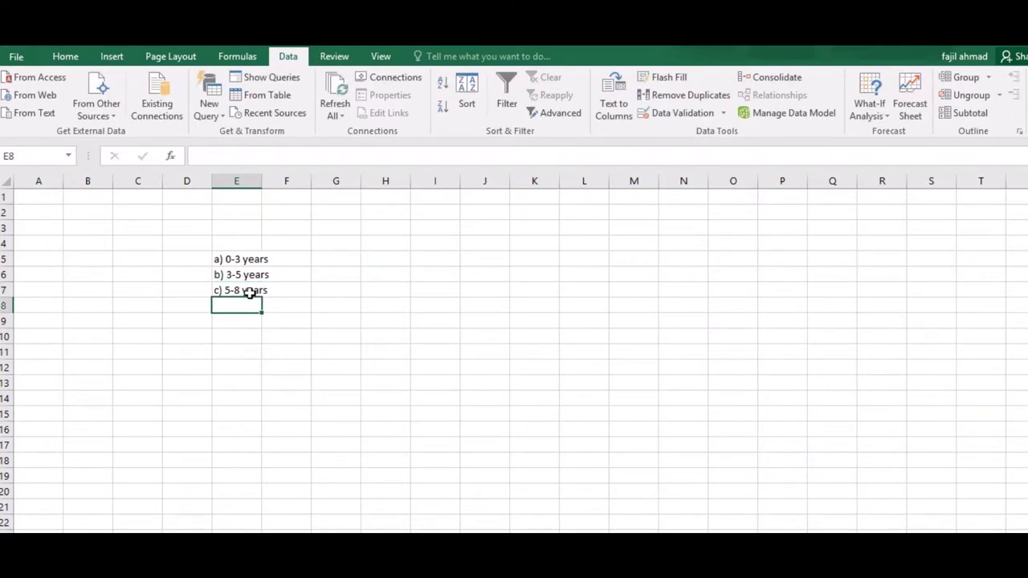
{"action": "key", "text": "ctrl+Page_Up"}
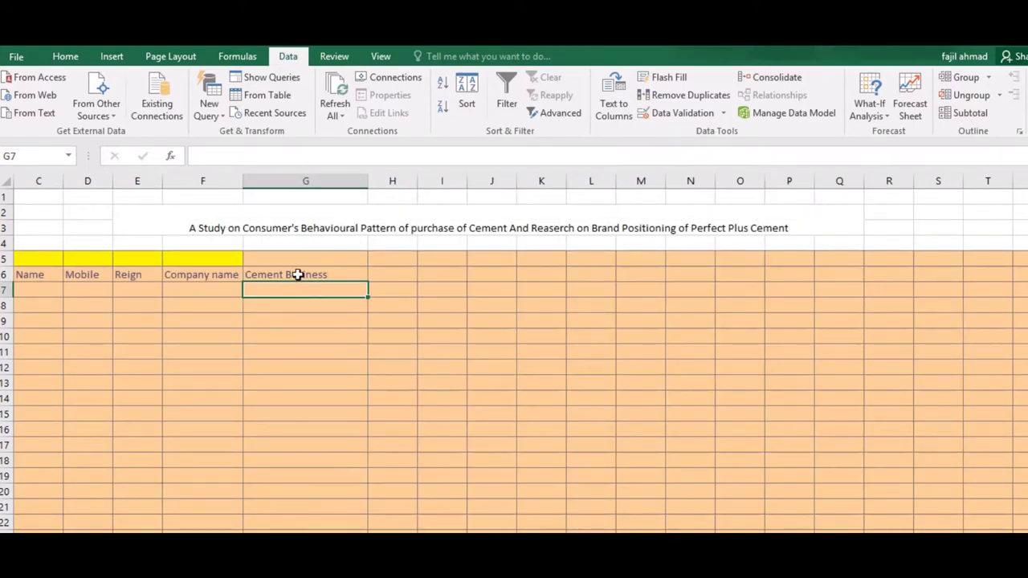
- Give G7:G9 a dropdown list validation sourced from the year ranges in E5:E7
{"action": "key", "text": "shift+Down"}
{"action": "key", "text": "shift+Down"}
{"action": "key", "text": "shift+Down"}
{"action": "key", "text": "shift+Down"}
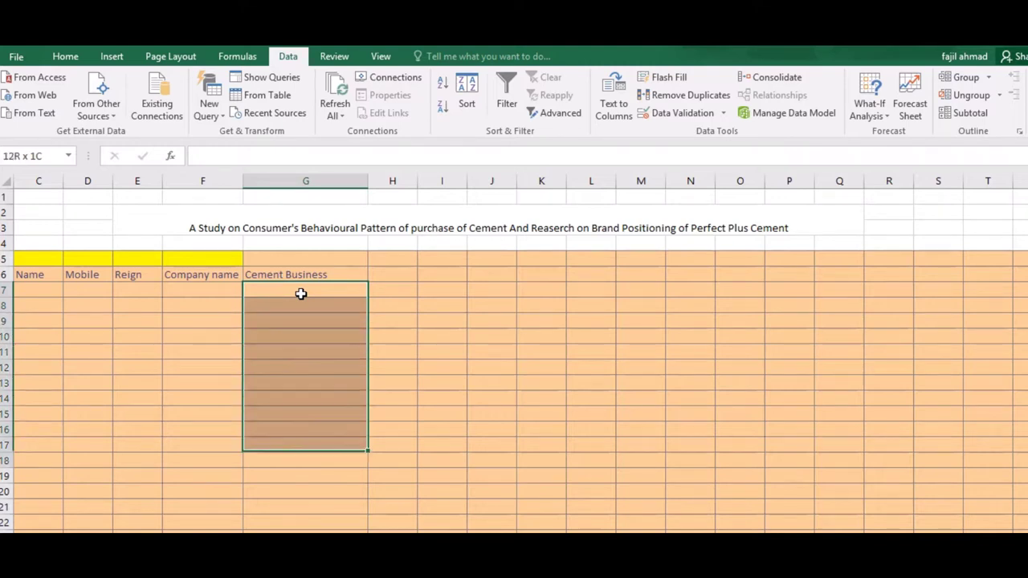
{"action": "key", "text": "shift+Down"}
{"action": "key", "text": "shift+Down"}
{"action": "key", "text": "shift+Down"}
{"action": "key", "text": "shift+Down"}
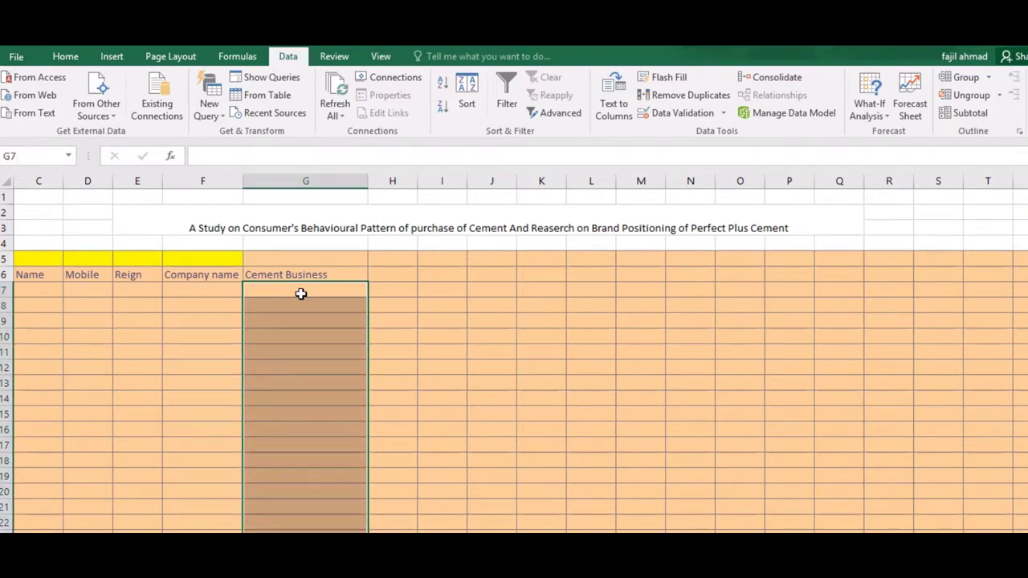
{"action": "left_click", "coordinate": [690, 114]}
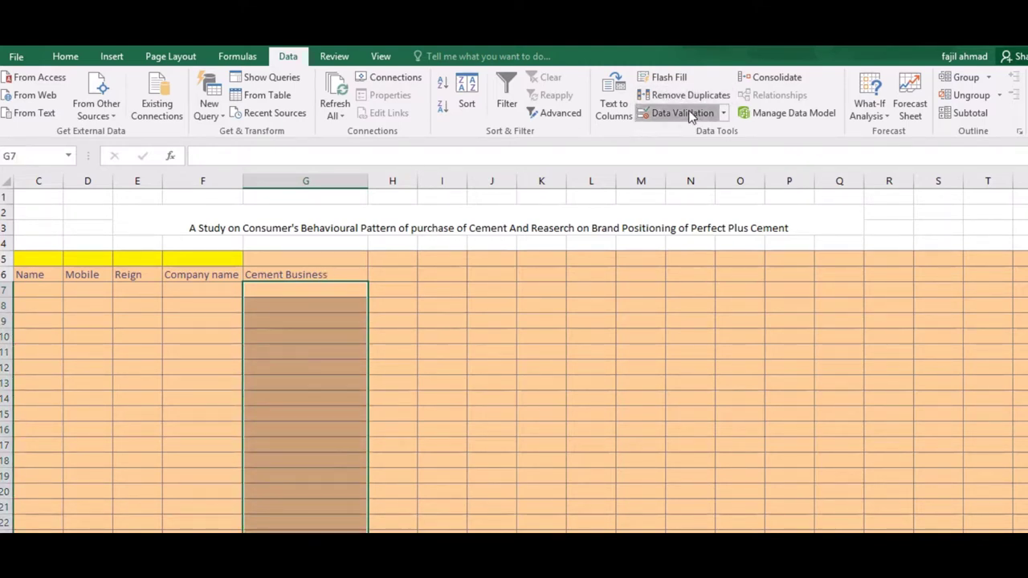
{"action": "left_click", "coordinate": [514, 213]}
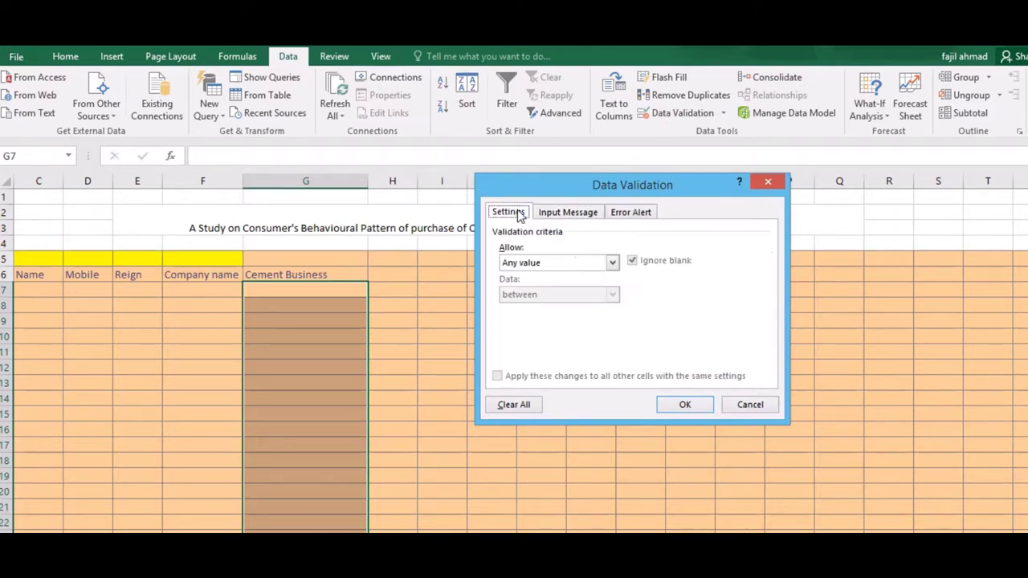
{"action": "left_click", "coordinate": [536, 264]}
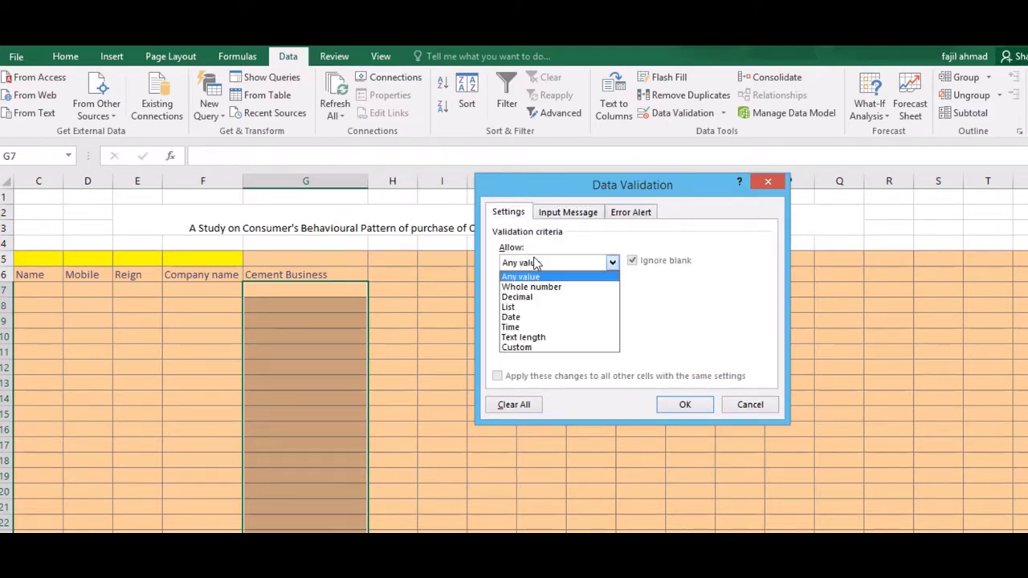
{"action": "left_click", "coordinate": [526, 308]}
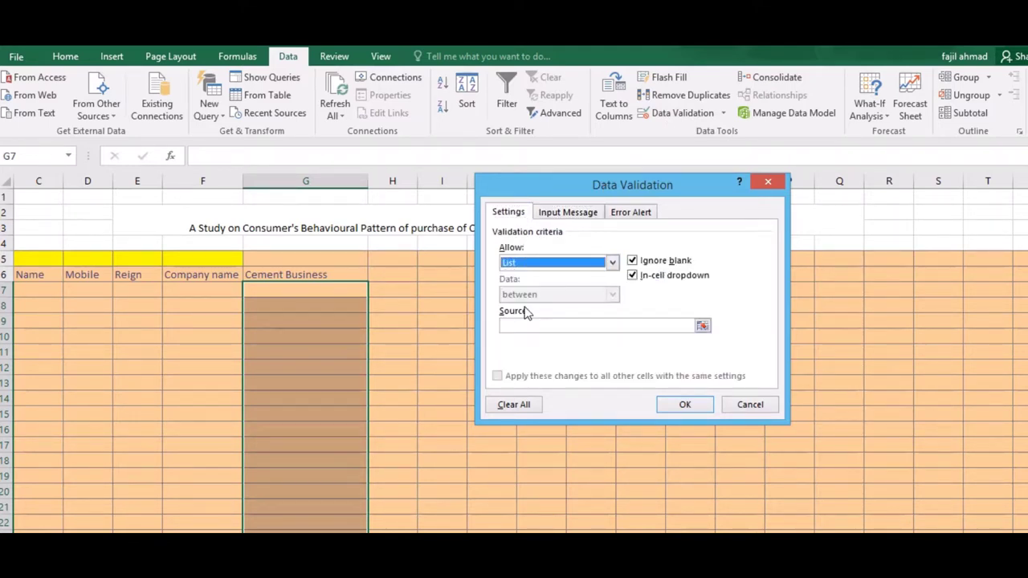
{"action": "left_click", "coordinate": [704, 329]}
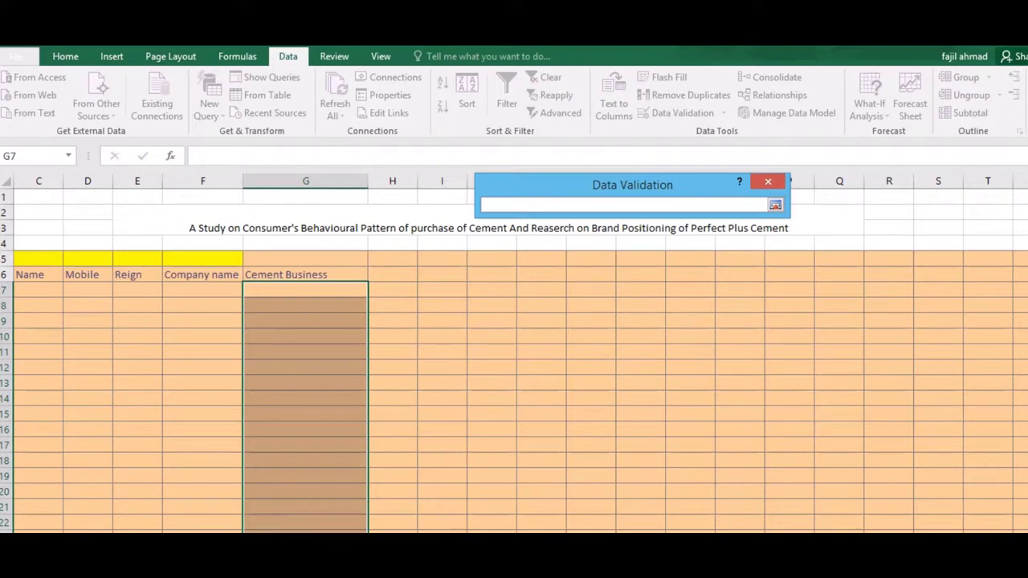
{"action": "key", "text": "ctrl+Page_Down"}
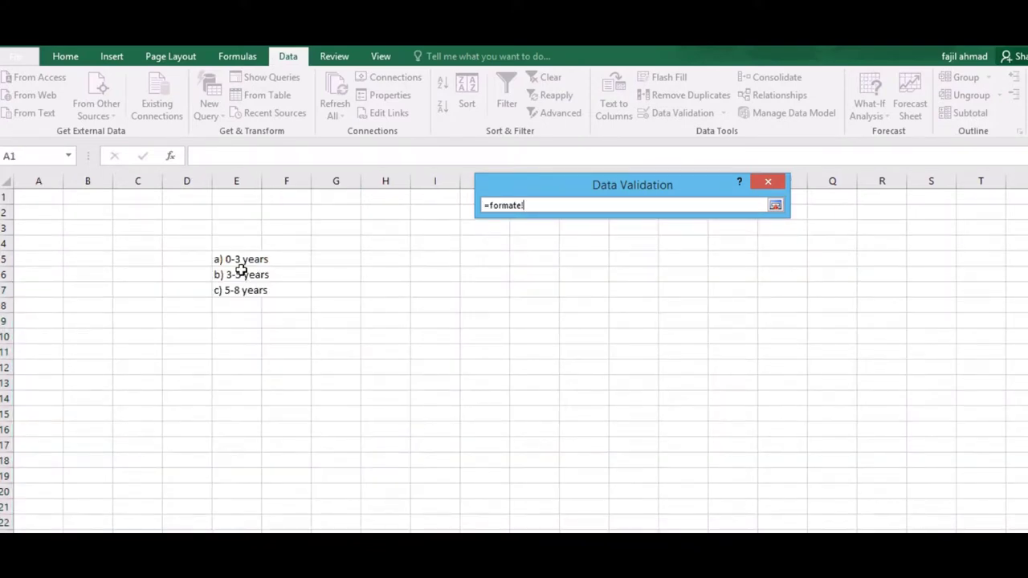
{"action": "left_click_drag", "start_coordinate": [241, 260], "coordinate": [257, 290]}
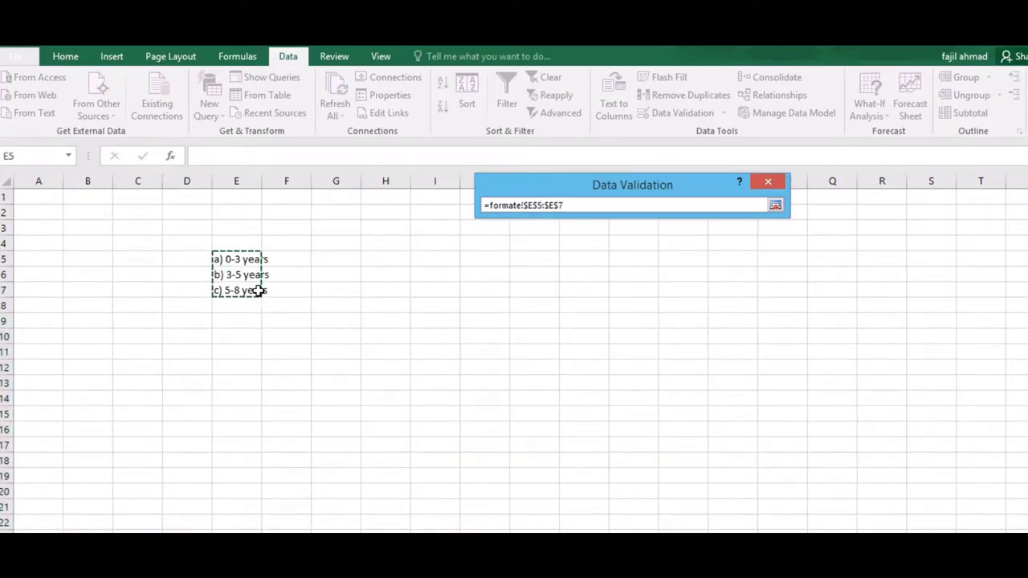
{"action": "left_click", "coordinate": [776, 206]}
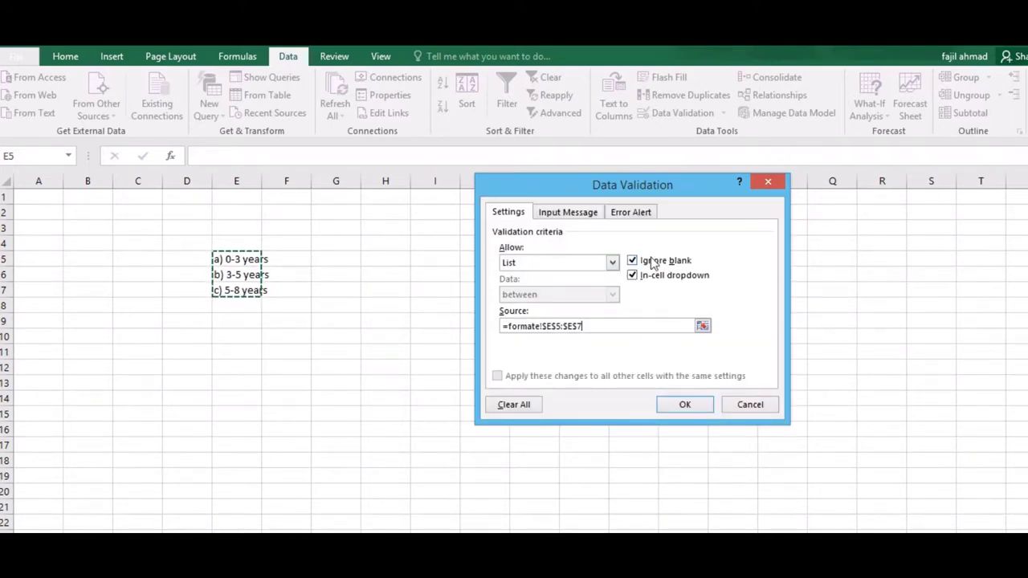
{"action": "left_click", "coordinate": [679, 400]}
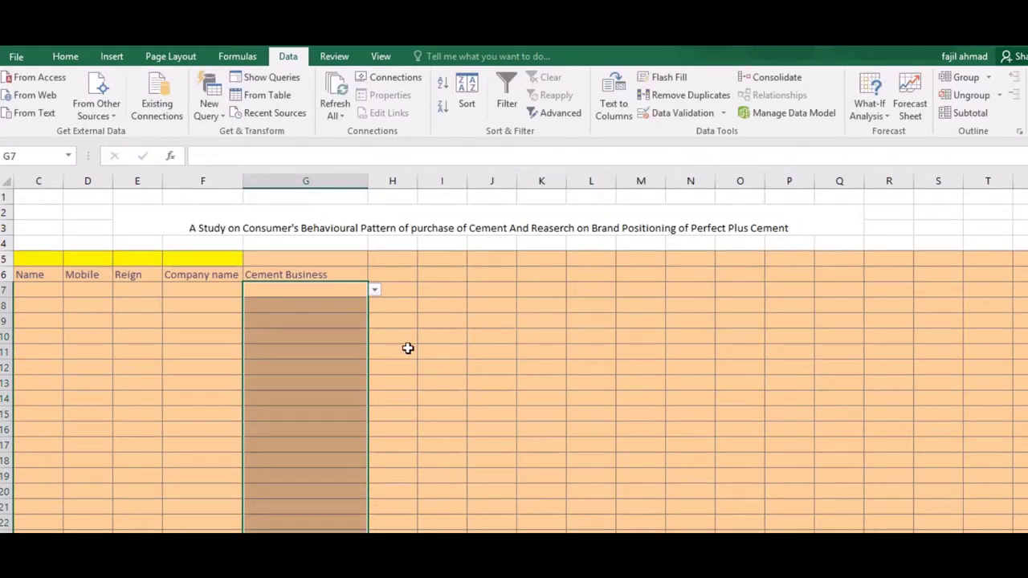
- Choose a) 0-3 years for G9, b) 3-5 years for G7 and c) 5-8 years for G8
{"action": "left_click", "coordinate": [301, 293]}
{"action": "left_click", "coordinate": [318, 318]}
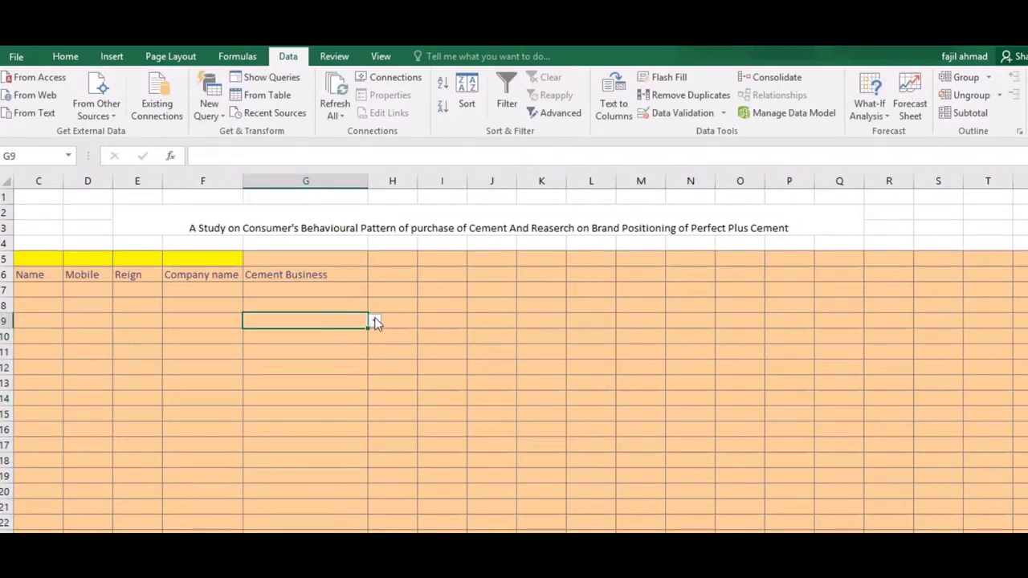
{"action": "left_click", "coordinate": [374, 321]}
{"action": "left_click", "coordinate": [338, 332]}
{"action": "left_click", "coordinate": [327, 289]}
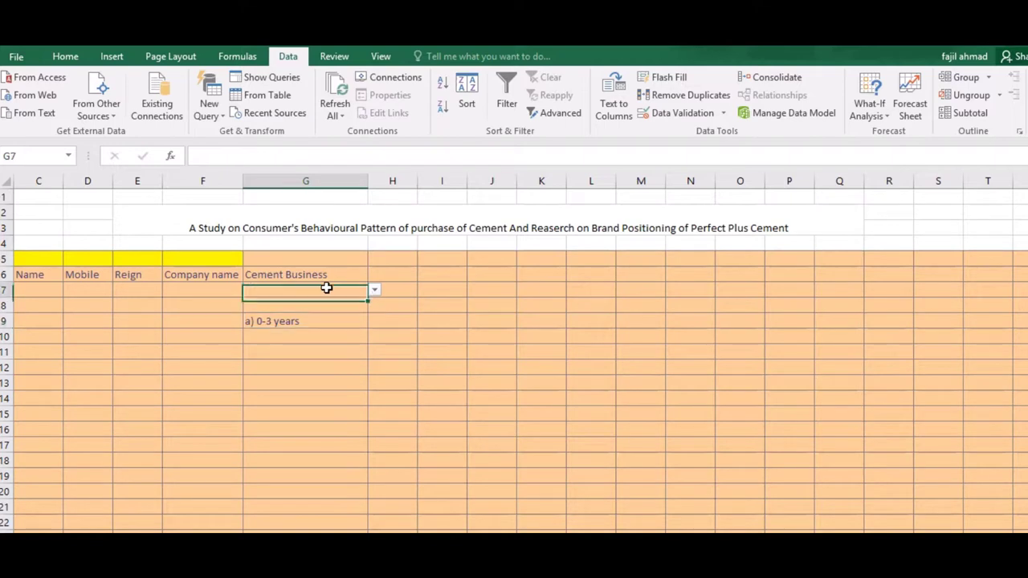
{"action": "left_click", "coordinate": [374, 290]}
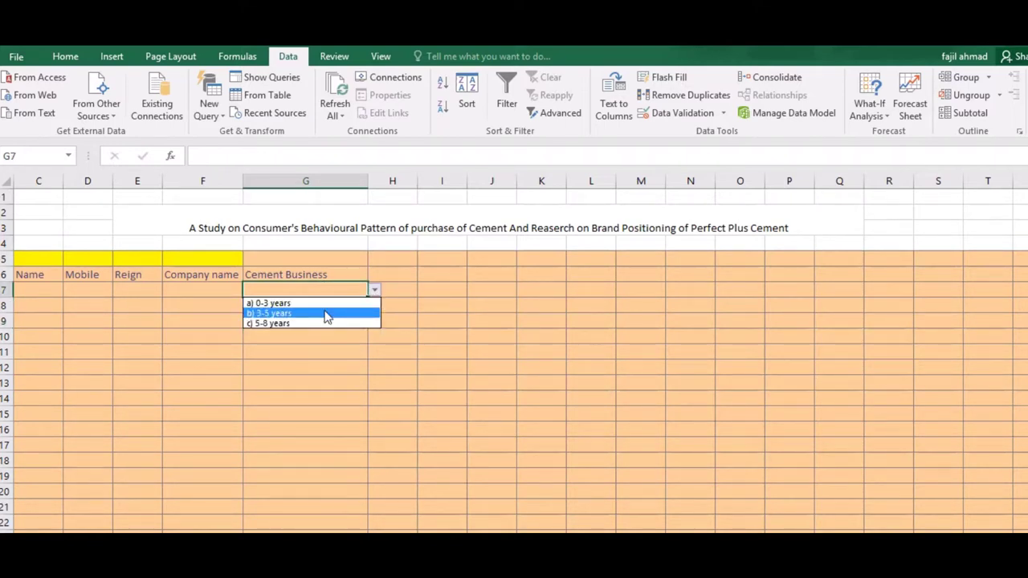
{"action": "left_click", "coordinate": [326, 315]}
{"action": "left_click", "coordinate": [305, 310]}
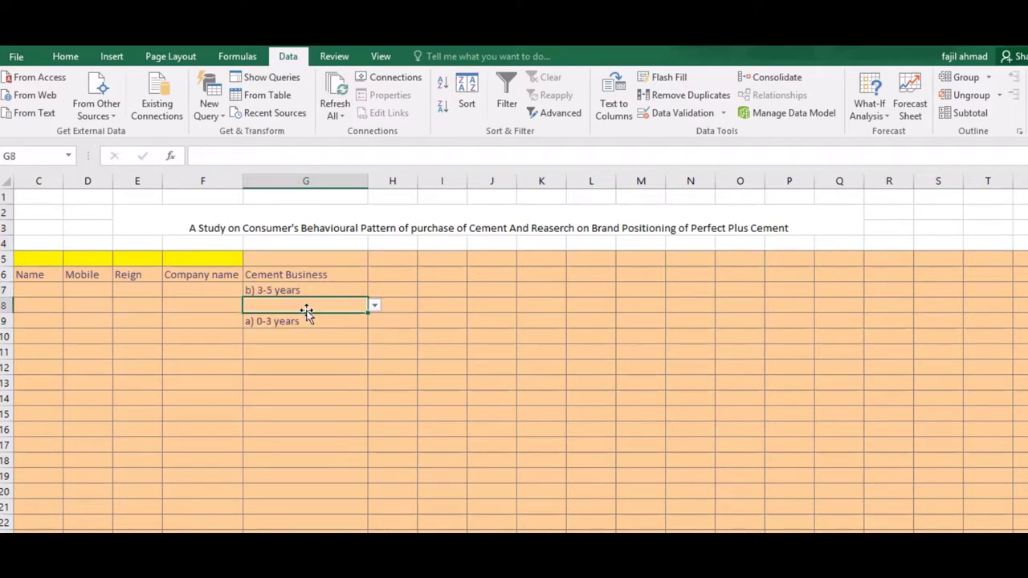
{"action": "left_click", "coordinate": [375, 306]}
{"action": "left_click", "coordinate": [349, 336]}
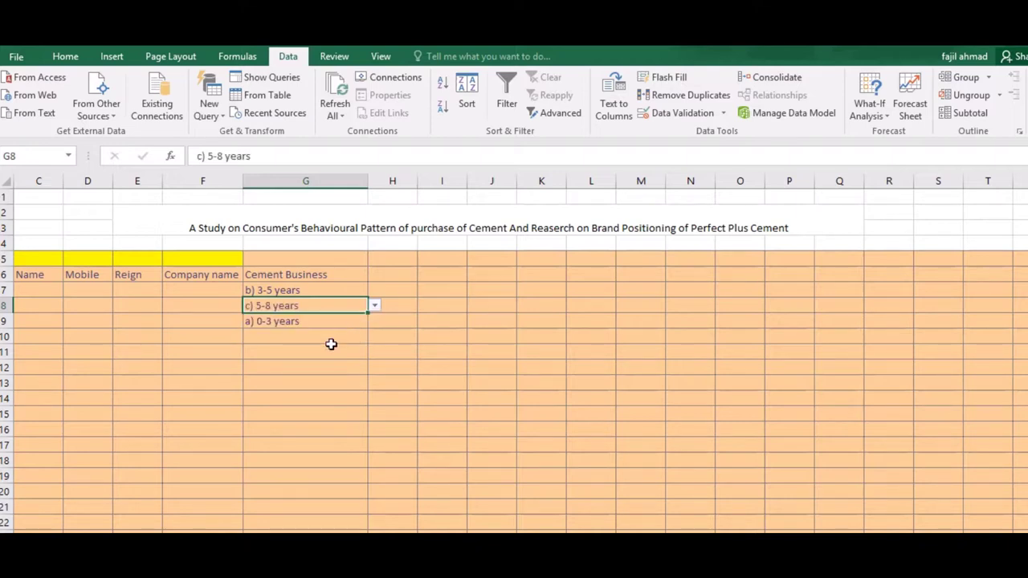
{"action": "left_click", "coordinate": [332, 348]}
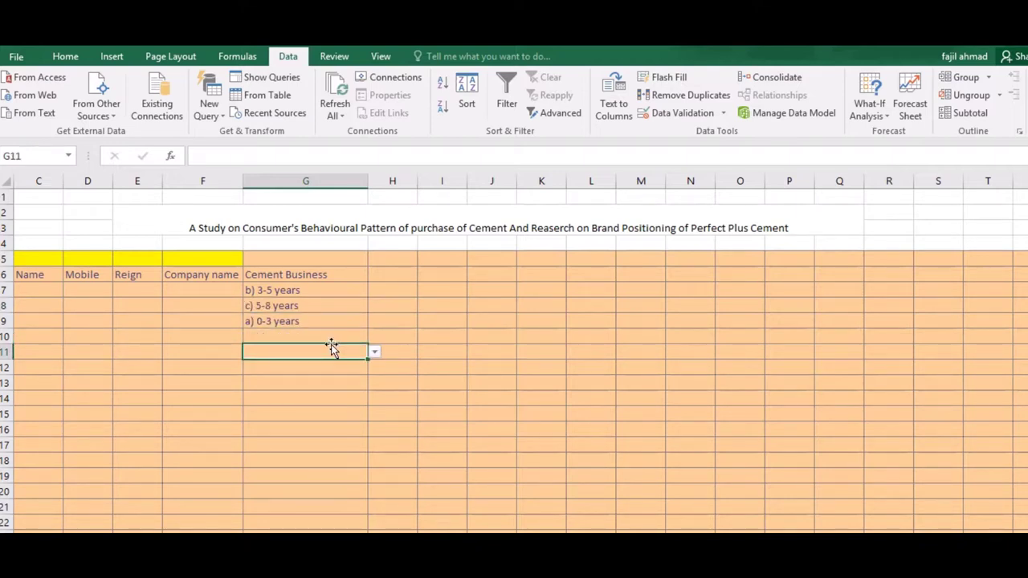
{"action": "left_click", "coordinate": [241, 543]}
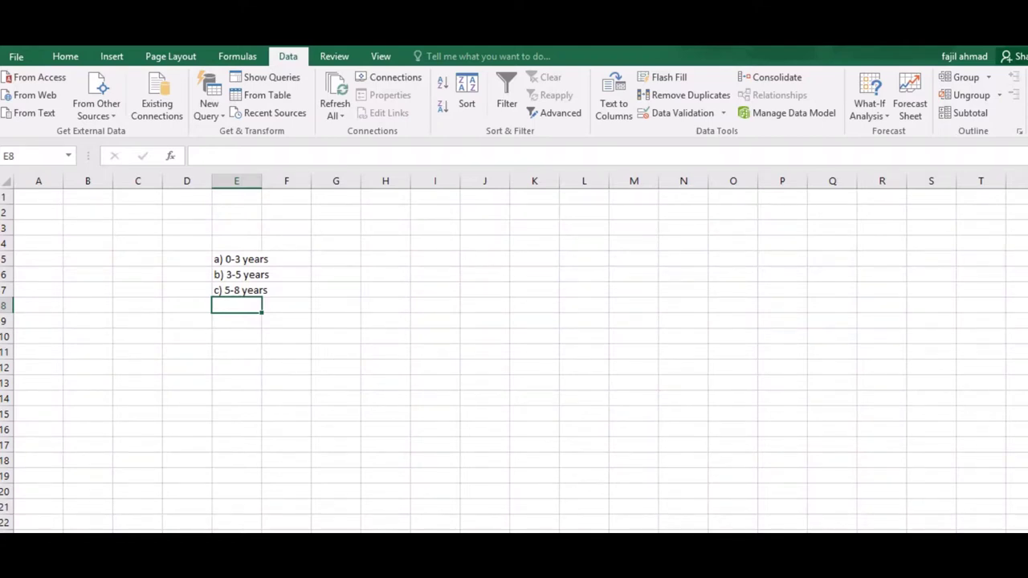
- Copy respondent data A8:E28 from the survey sheet and paste it at B7 of the questionnaire
{"action": "left_click", "coordinate": [185, 543]}
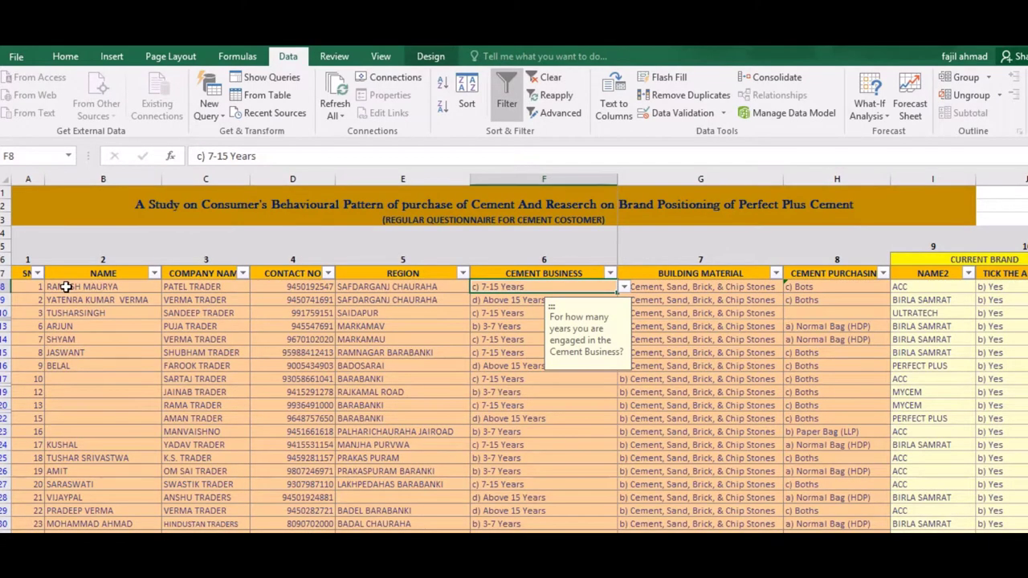
{"action": "mouse_move", "coordinate": [37, 287]}
{"action": "left_mouse_down"}
{"action": "mouse_move", "coordinate": [380, 385]}
{"action": "mouse_move", "coordinate": [428, 498]}
{"action": "left_mouse_up"}
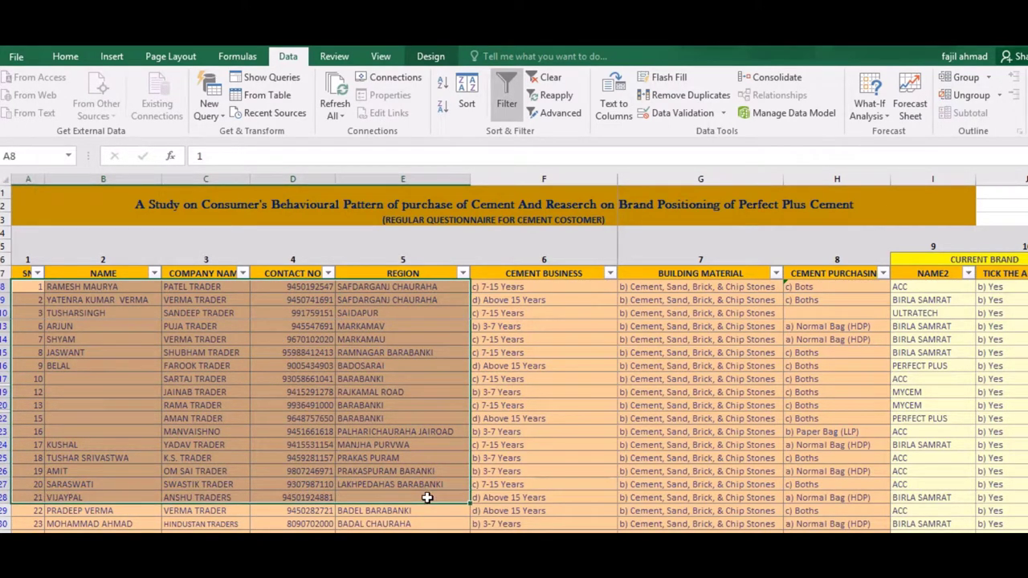
{"action": "key", "text": "ctrl+c"}
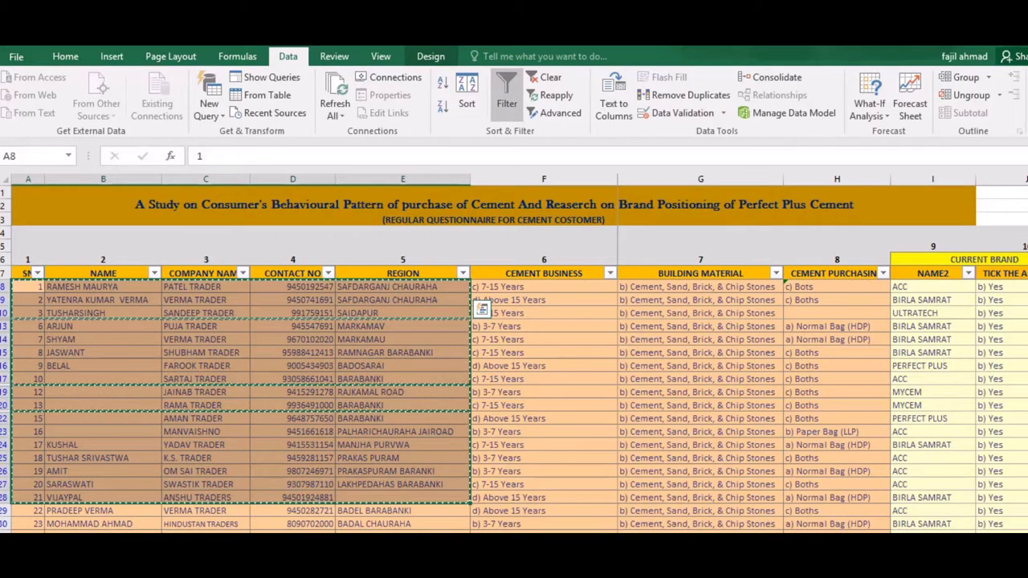
{"action": "key", "text": "ctrl+Page_Down"}
{"action": "left_click", "coordinate": [40, 289]}
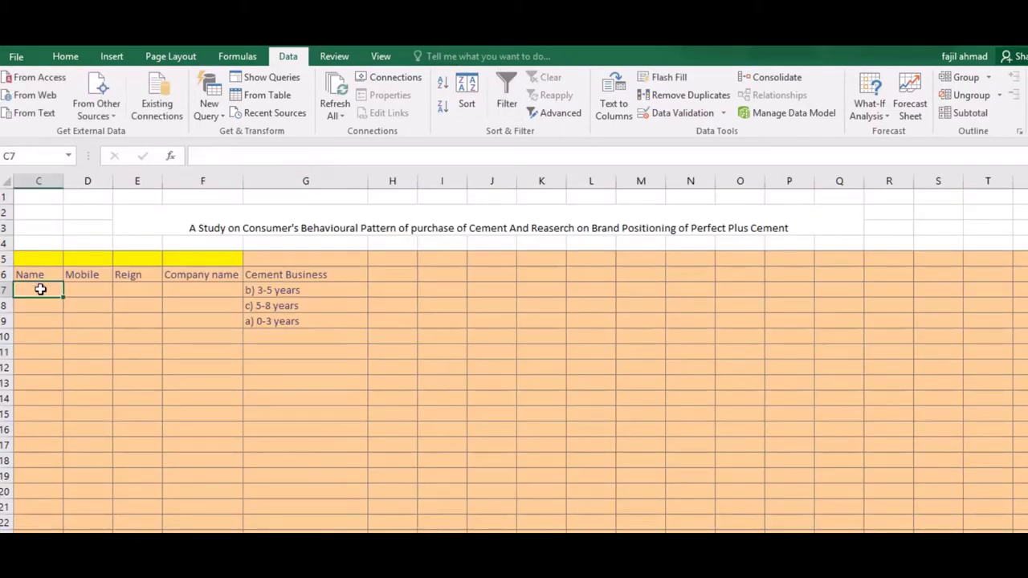
{"action": "key", "text": "Left"}
{"action": "key", "text": "Left"}
{"action": "key", "text": "Right"}
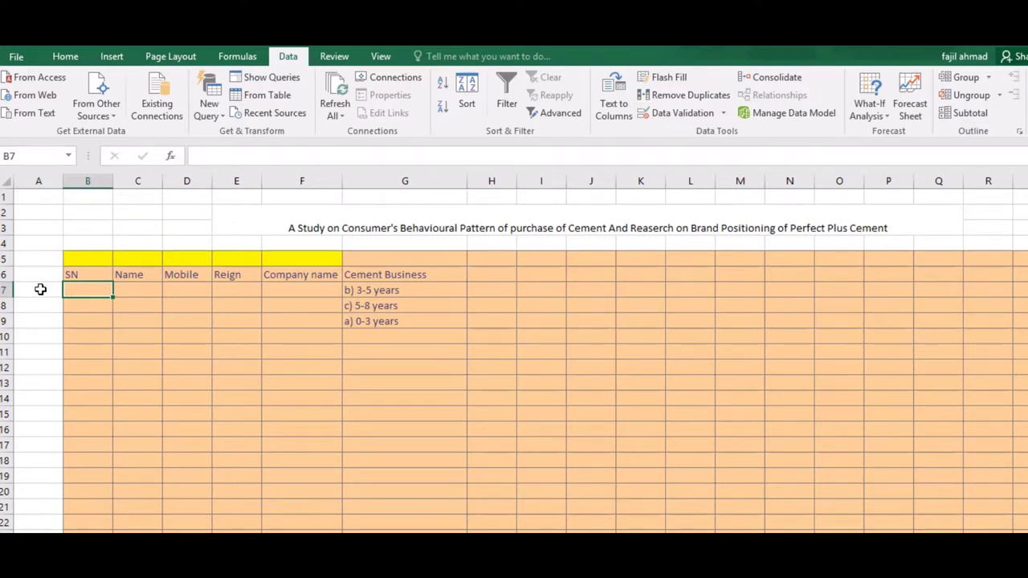
{"action": "key", "text": "ctrl+v"}
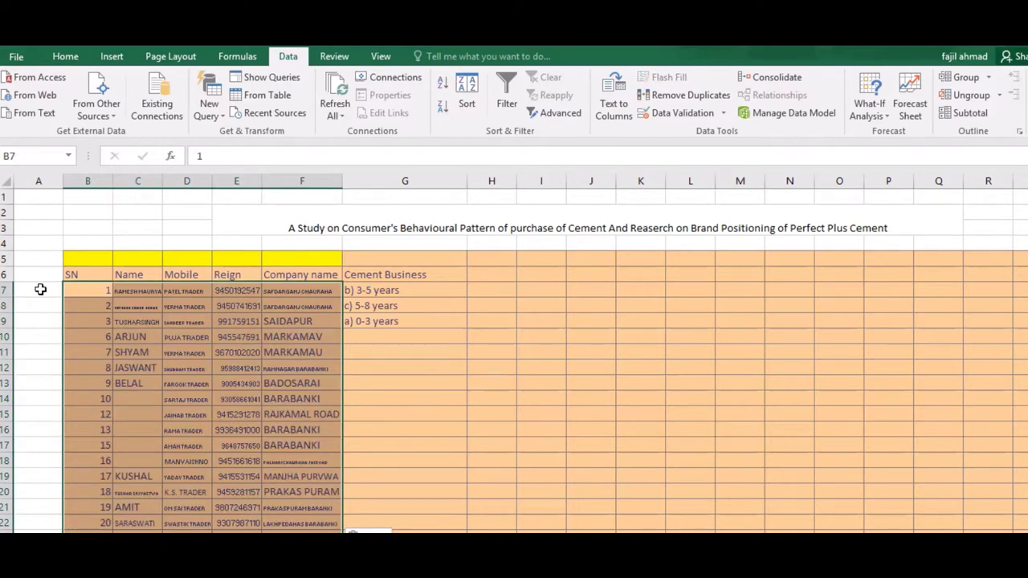
{"action": "left_click", "coordinate": [152, 322]}
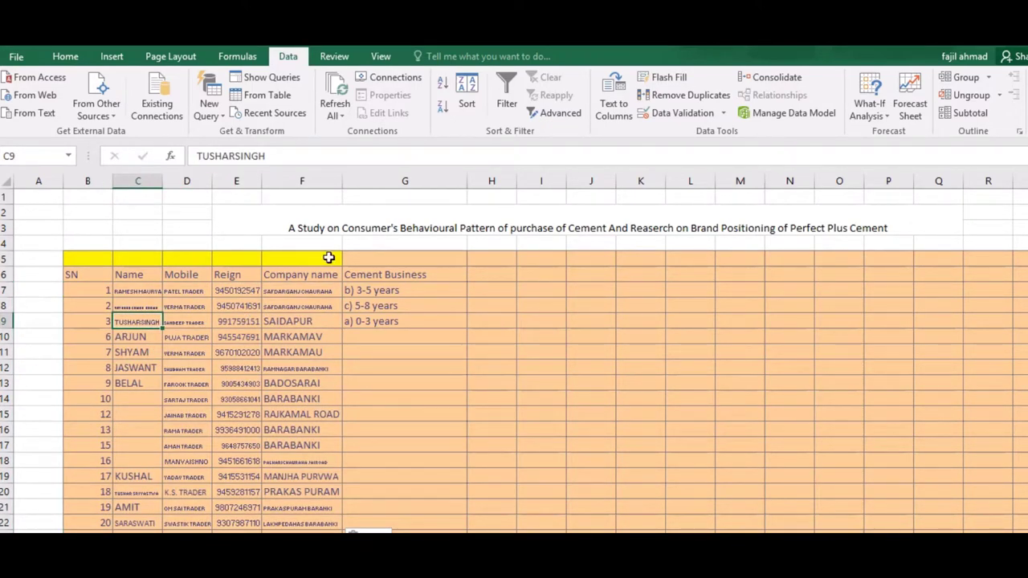
- Autofit columns F and E so regions and phone numbers show fully
{"action": "double_click", "coordinate": [342, 180]}
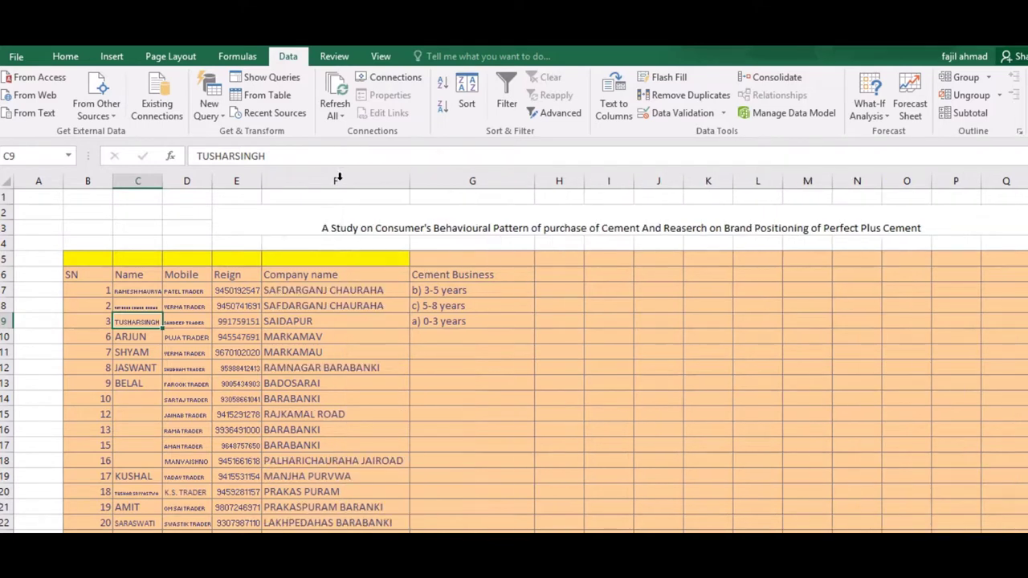
{"action": "double_click", "coordinate": [263, 179]}
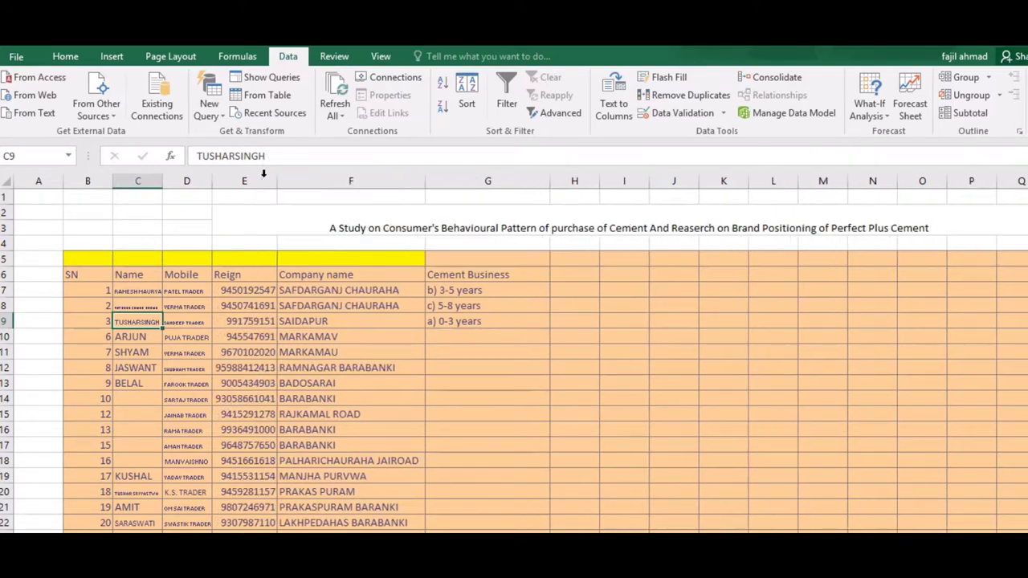
{"action": "left_click", "coordinate": [193, 275]}
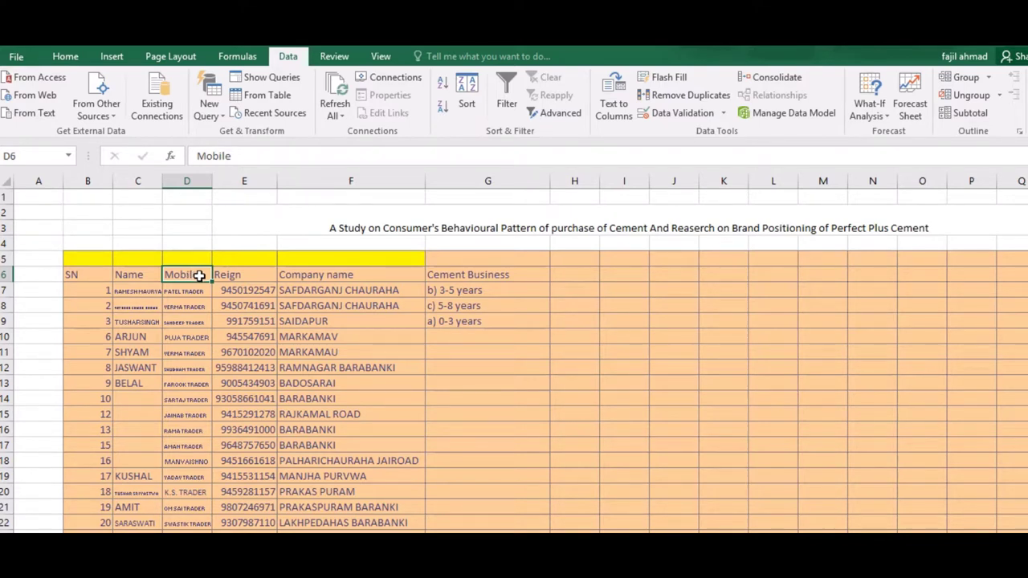
{"action": "left_click_drag", "start_coordinate": [199, 276], "coordinate": [217, 220]}
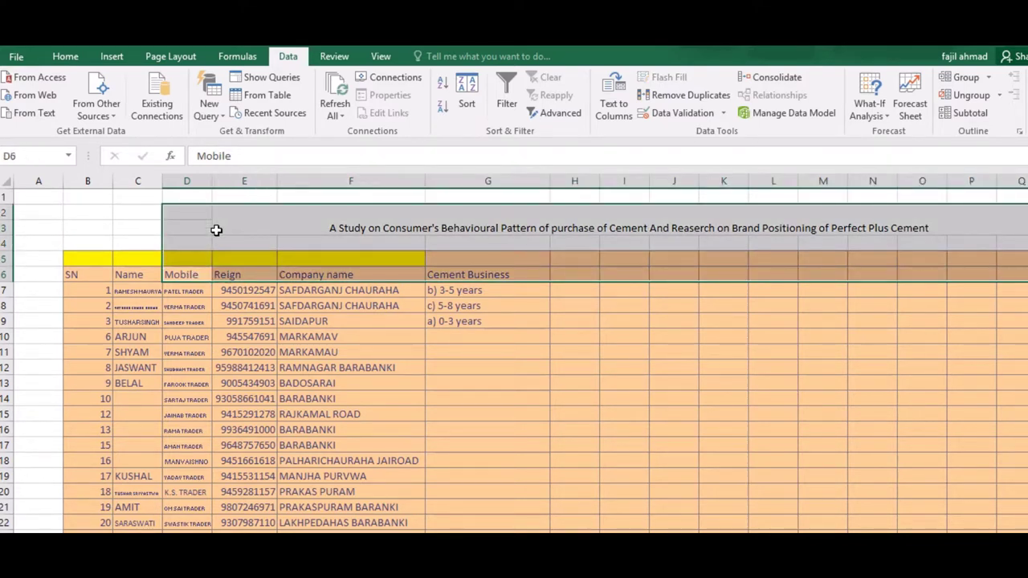
{"action": "left_click", "coordinate": [217, 221]}
{"action": "left_click", "coordinate": [183, 277]}
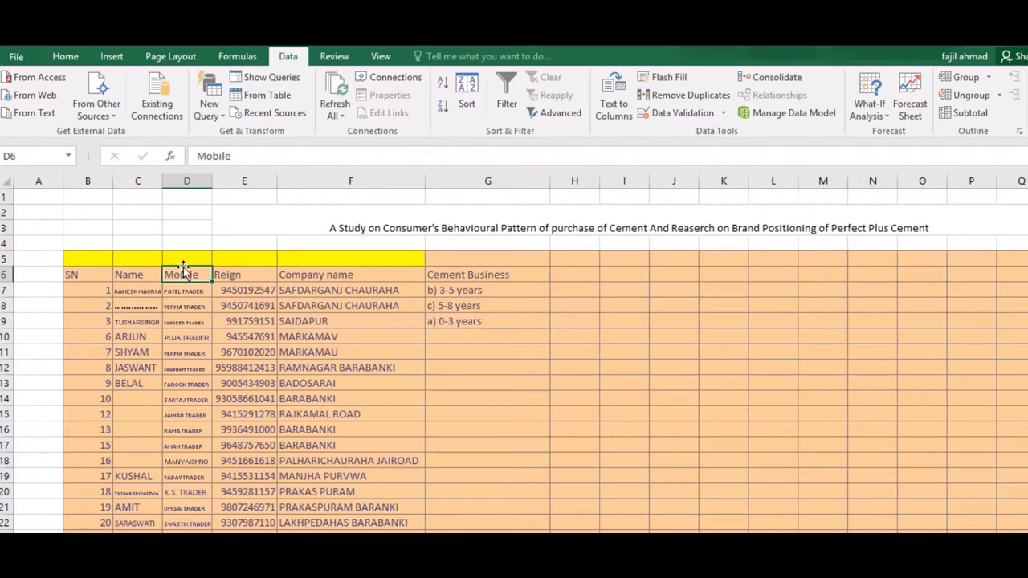
- Move Company name into D6 and Mobile into F6 via D3, then autofit column D
{"action": "left_click_drag", "start_coordinate": [183, 268], "coordinate": [186, 226]}
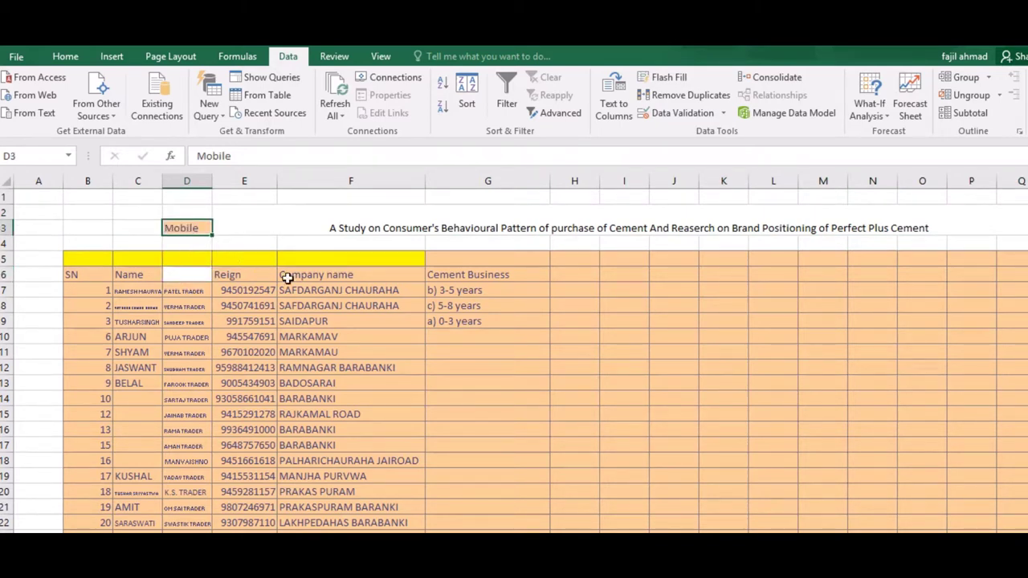
{"action": "left_click", "coordinate": [311, 275]}
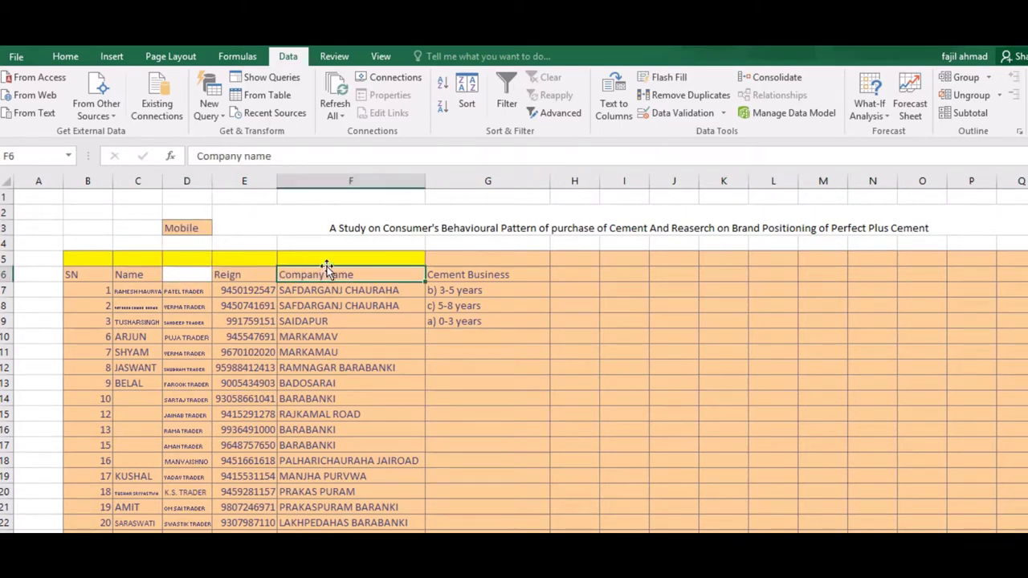
{"action": "left_click_drag", "start_coordinate": [325, 269], "coordinate": [195, 277]}
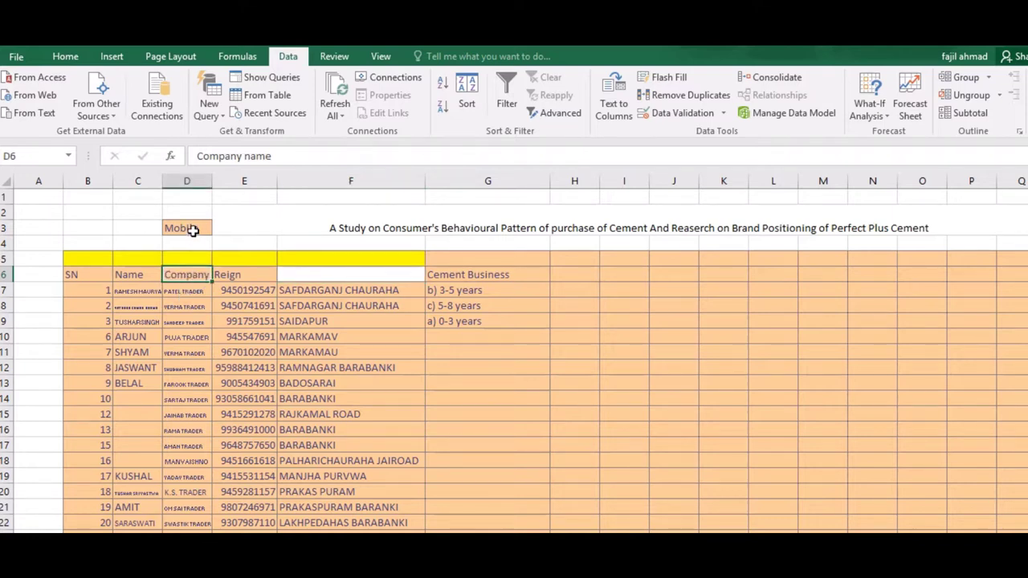
{"action": "left_click", "coordinate": [194, 228]}
{"action": "left_click_drag", "start_coordinate": [193, 215], "coordinate": [309, 270]}
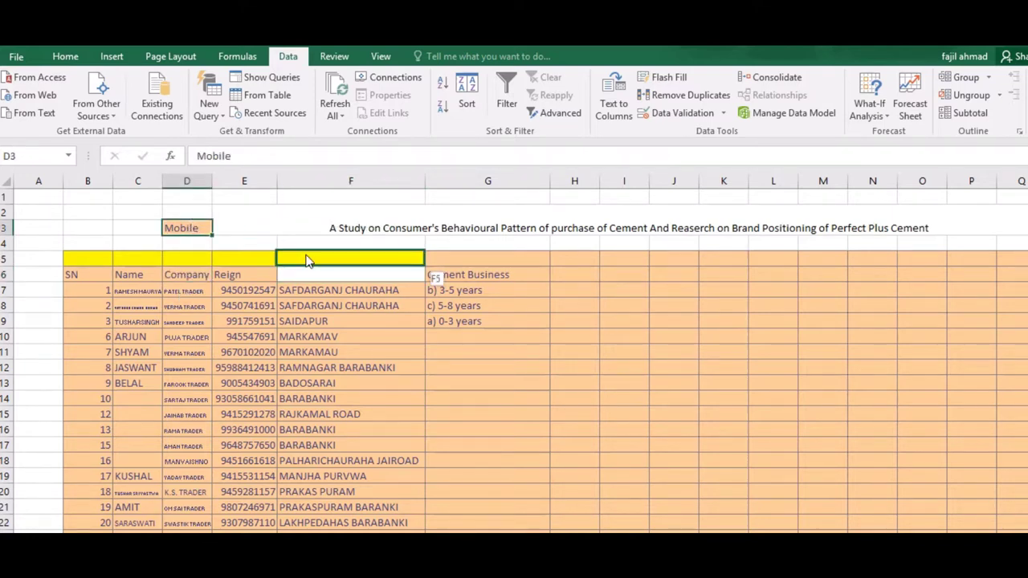
{"action": "double_click", "coordinate": [212, 181]}
{"action": "left_click", "coordinate": [394, 349]}
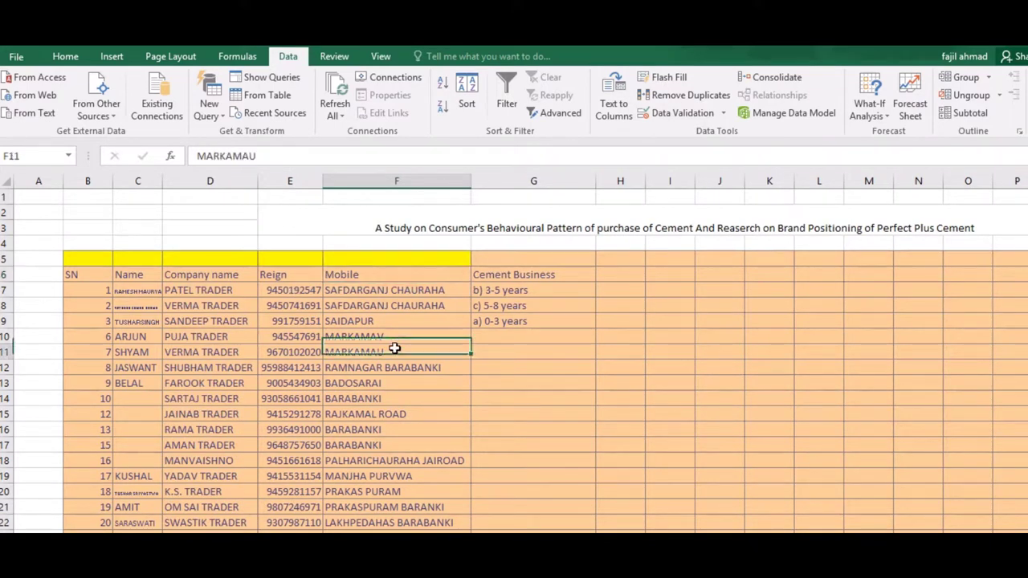
{"action": "key", "text": "Down"}
{"action": "key", "text": "Down"}
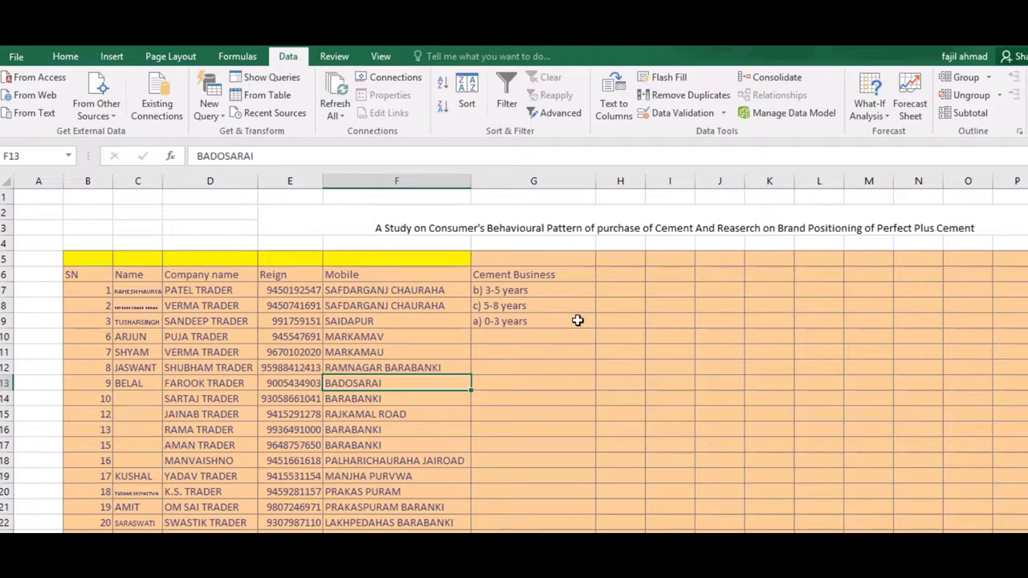
{"action": "left_click", "coordinate": [378, 324]}
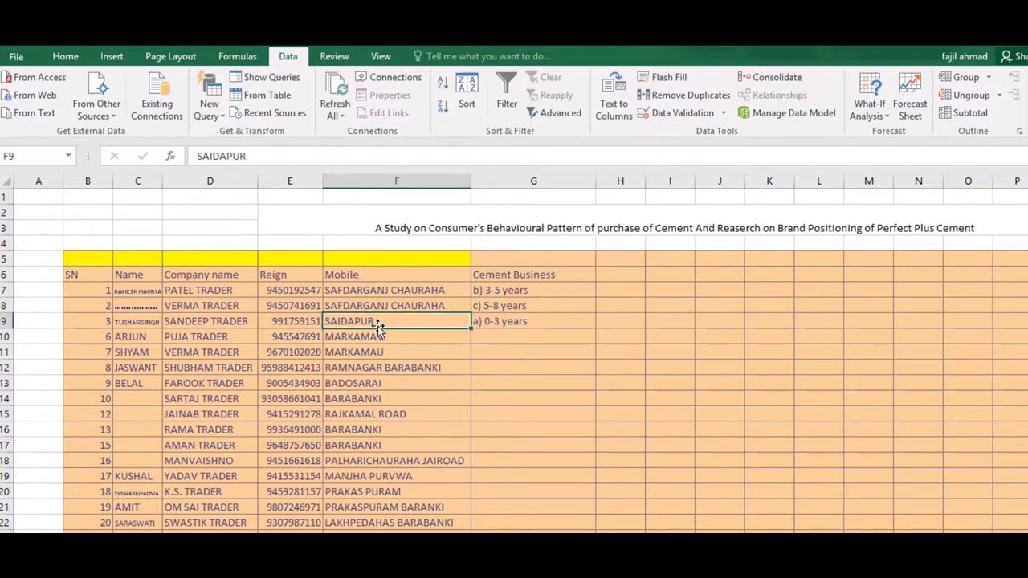
{"action": "left_click", "coordinate": [172, 262]}
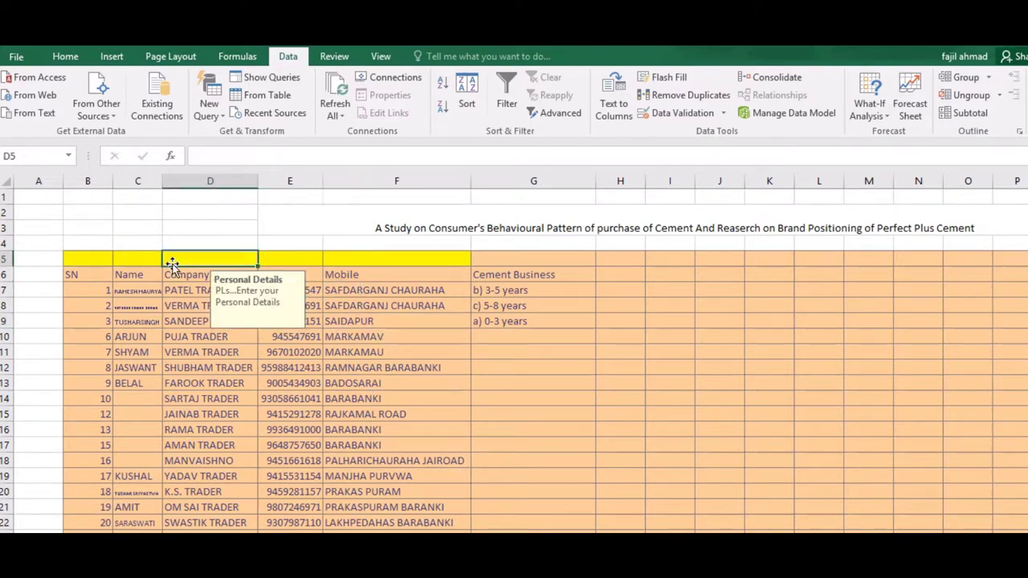
{"action": "left_click", "coordinate": [193, 305]}
{"action": "left_click", "coordinate": [512, 303]}
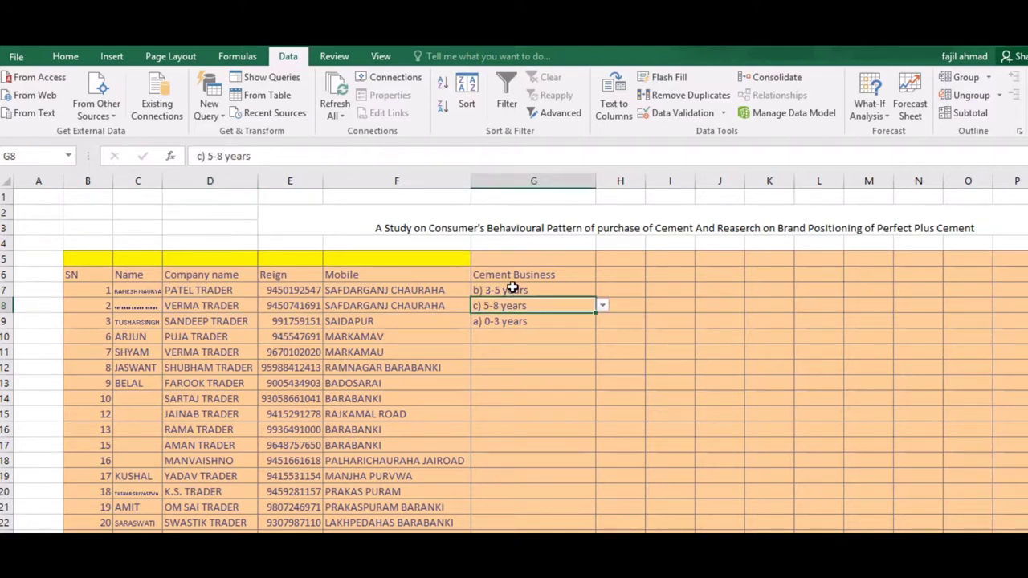
{"action": "left_click", "coordinate": [423, 266]}
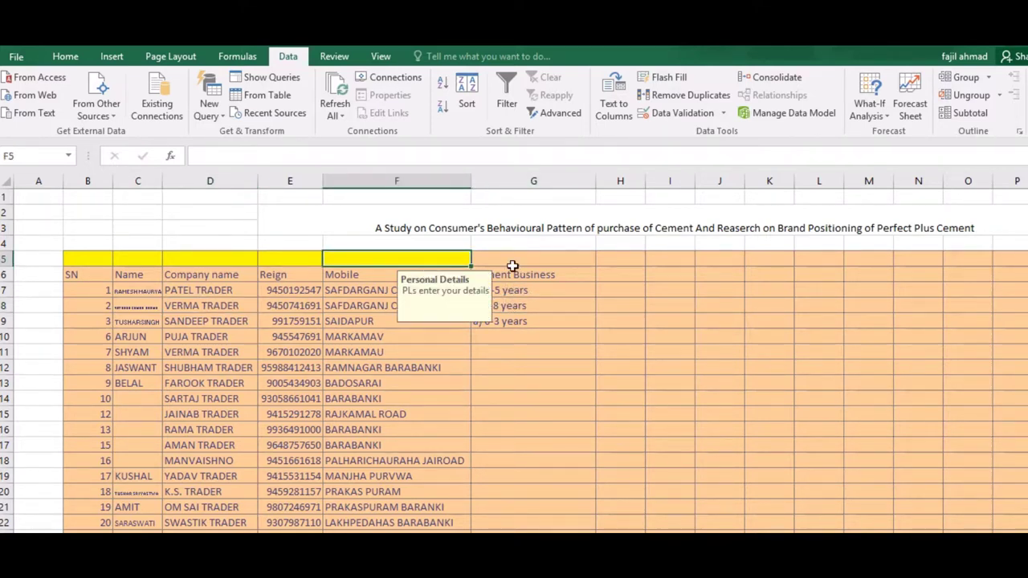
{"action": "left_click", "coordinate": [572, 272]}
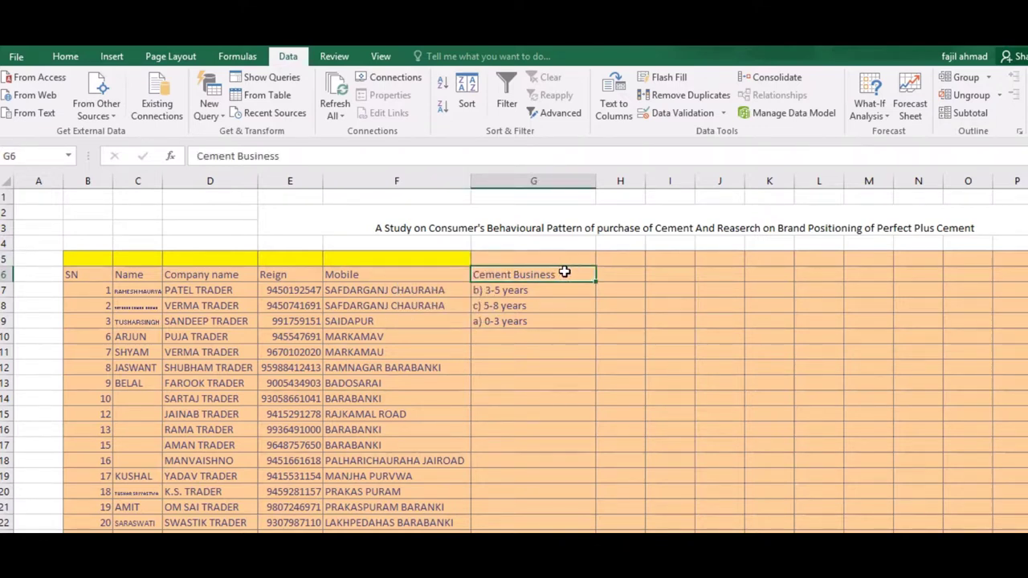
{"action": "left_click", "coordinate": [371, 290]}
{"action": "left_click", "coordinate": [120, 300]}
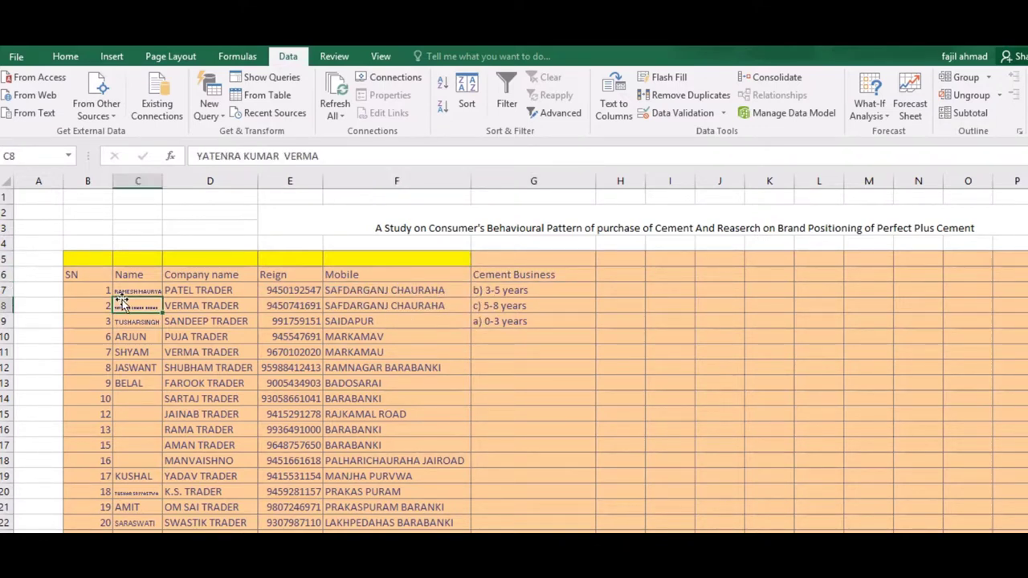
{"action": "key", "text": "Down"}
{"action": "key", "text": "Down"}
{"action": "key", "text": "Down"}
{"action": "key", "text": "Down"}
{"action": "key", "text": "Down"}
{"action": "key", "text": "Down"}
{"action": "key", "text": "Down"}
{"action": "key", "text": "Down"}
{"action": "key", "text": "Down"}
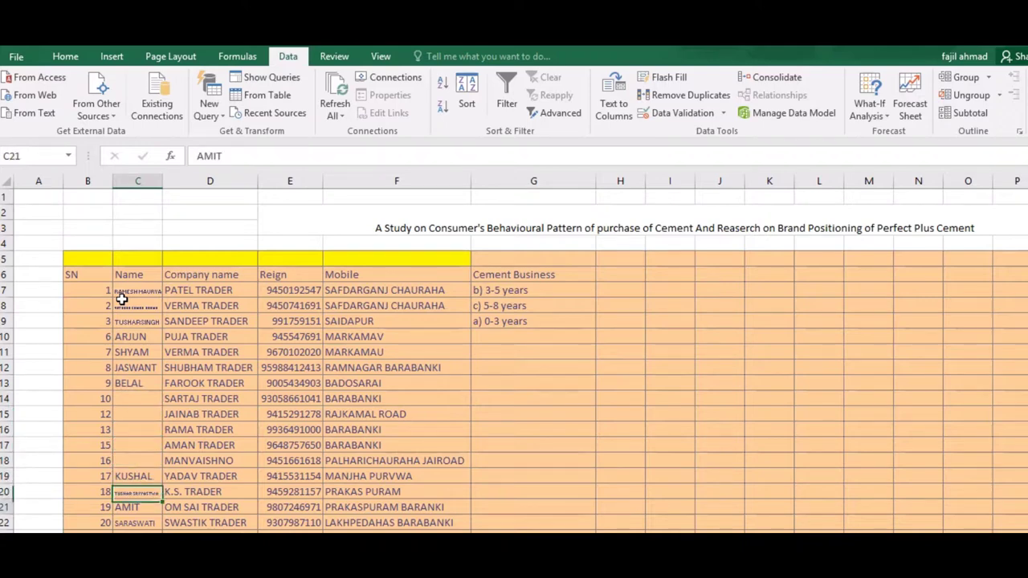
{"action": "key", "text": "Down"}
{"action": "key", "text": "Down"}
{"action": "key", "text": "Down"}
{"action": "key", "text": "Down"}
{"action": "key", "text": "Down"}
{"action": "key", "text": "Up"}
{"action": "key", "text": "Up"}
{"action": "key", "text": "Up"}
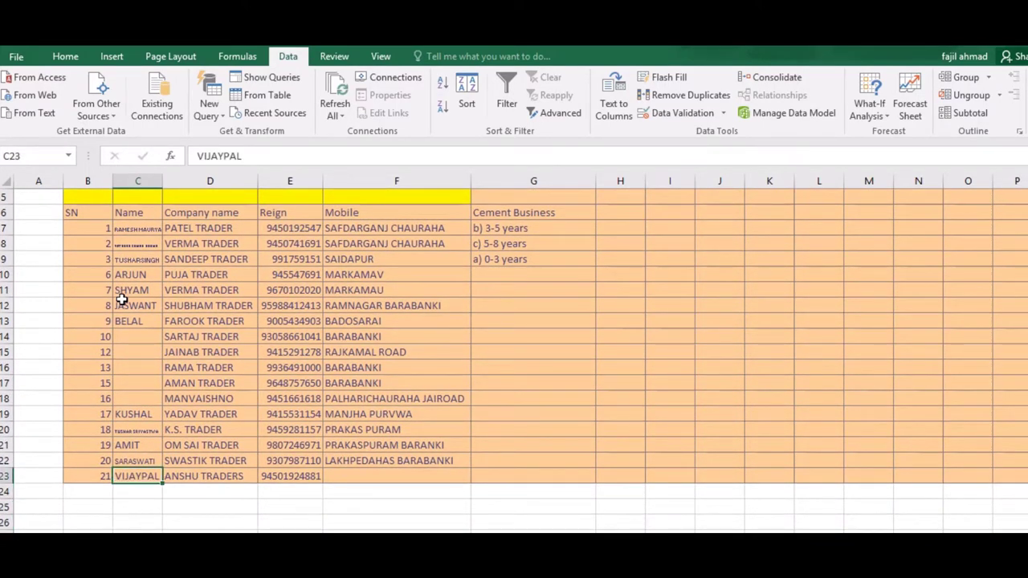
{"action": "key", "text": "Up"}
{"action": "key", "text": "Up"}
{"action": "key", "text": "Up"}
{"action": "key", "text": "Up"}
{"action": "key", "text": "Up"}
{"action": "key", "text": "Up"}
{"action": "key", "text": "Up"}
{"action": "key", "text": "Up"}
{"action": "key", "text": "Up"}
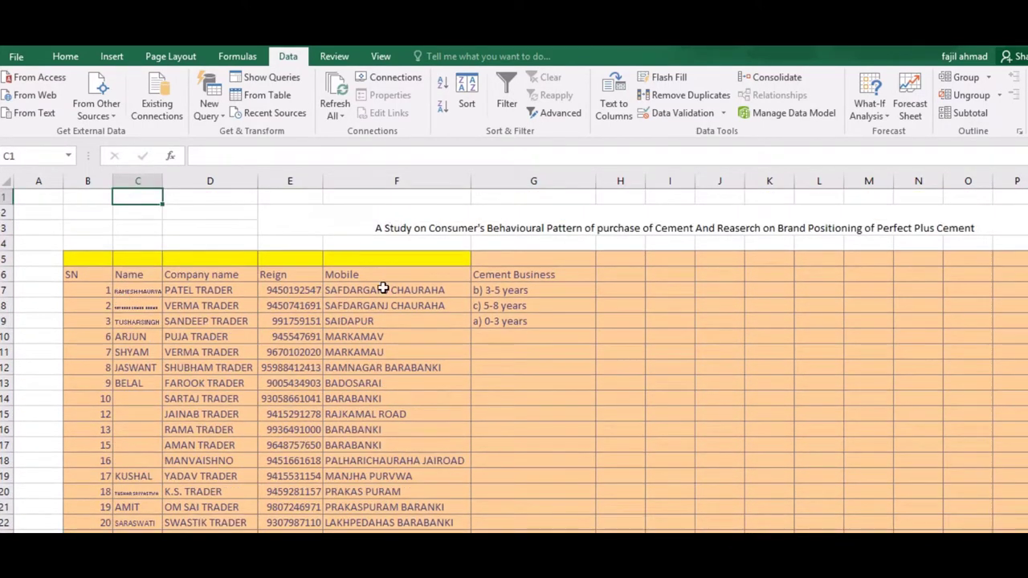
- Set Cement Business answers: row 10 to b) 3-5 years, rows 12 and 14 to a) 0-3 years
{"action": "left_click", "coordinate": [574, 344]}
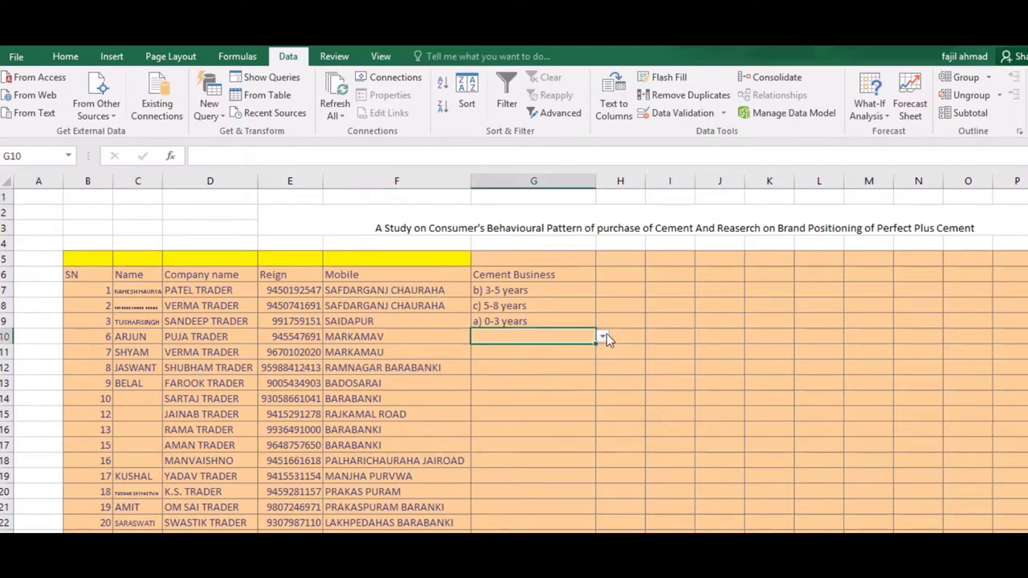
{"action": "left_click", "coordinate": [603, 338]}
{"action": "left_click", "coordinate": [574, 358]}
{"action": "left_click", "coordinate": [572, 363]}
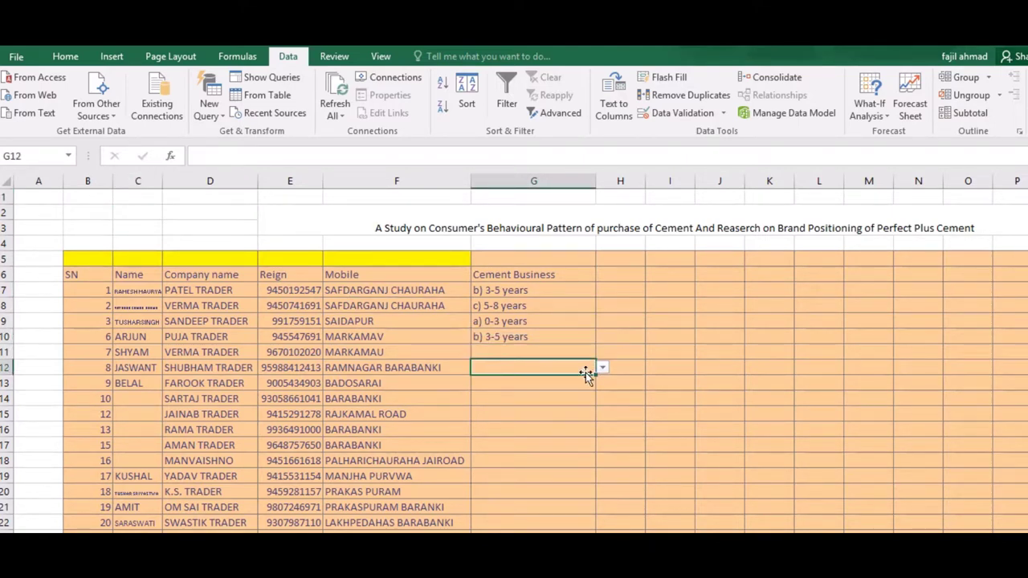
{"action": "left_click", "coordinate": [601, 368]}
{"action": "left_click", "coordinate": [573, 382]}
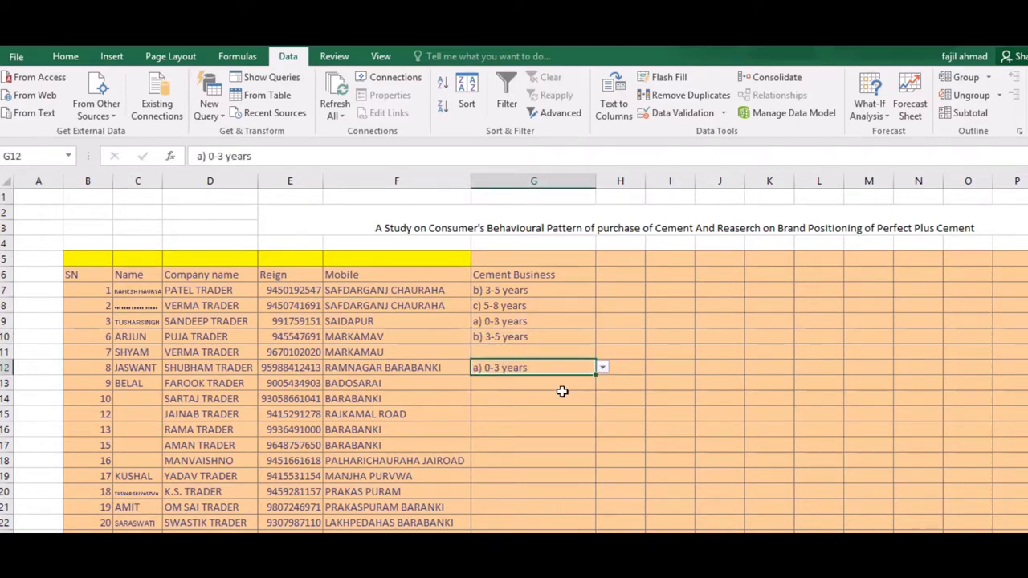
{"action": "left_click", "coordinate": [567, 398]}
{"action": "left_click", "coordinate": [603, 399]}
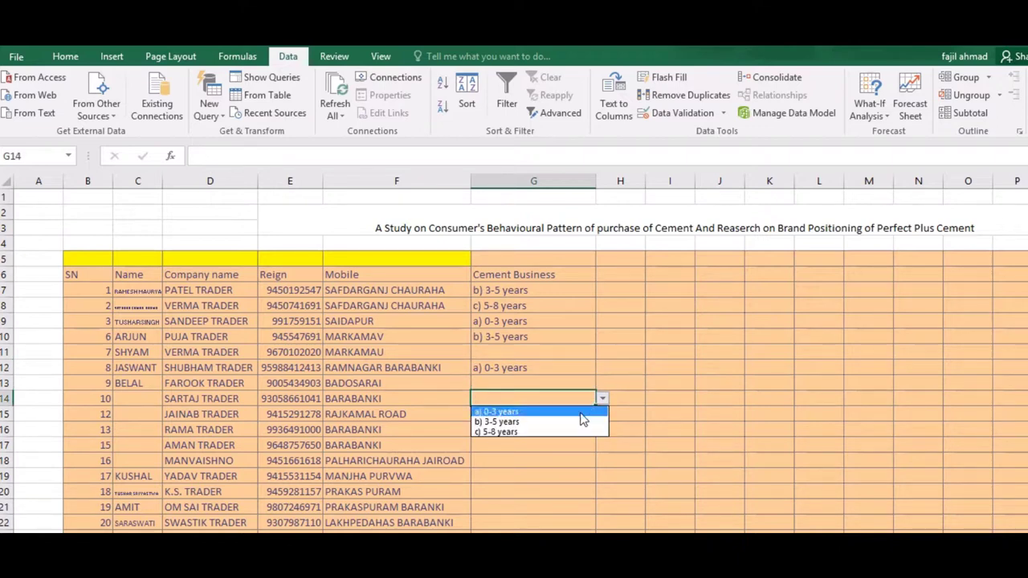
{"action": "left_click", "coordinate": [530, 411]}
- Set row 11 to a) 0-3 years, row 13 to b) 3-5 years, row 15 to c) 5-8 years
{"action": "left_click", "coordinate": [566, 357]}
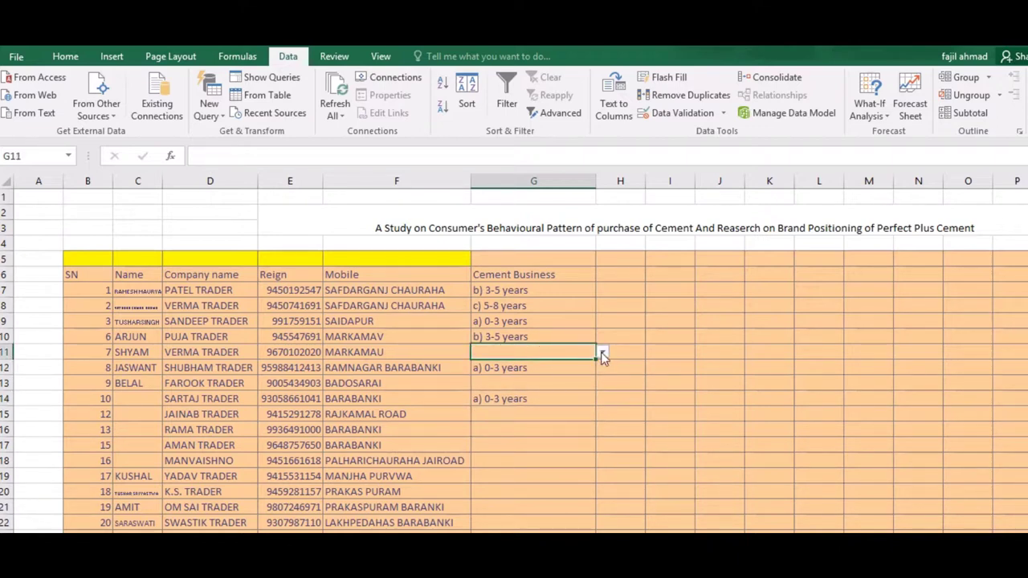
{"action": "left_click", "coordinate": [602, 351]}
{"action": "left_click", "coordinate": [581, 364]}
{"action": "left_click", "coordinate": [582, 367]}
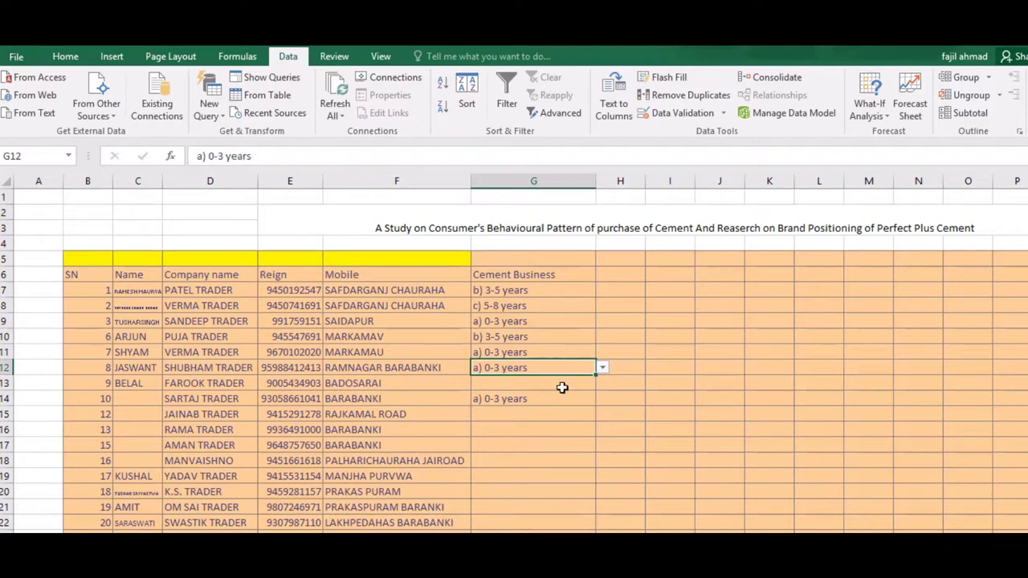
{"action": "left_click", "coordinate": [562, 386]}
{"action": "left_click", "coordinate": [603, 385]}
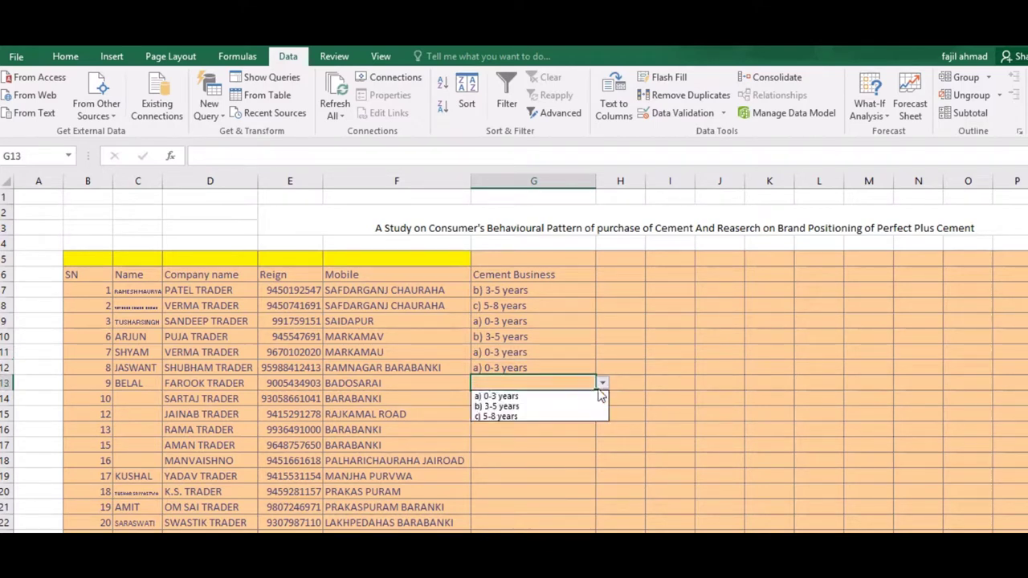
{"action": "left_click", "coordinate": [557, 406]}
{"action": "left_click", "coordinate": [555, 413]}
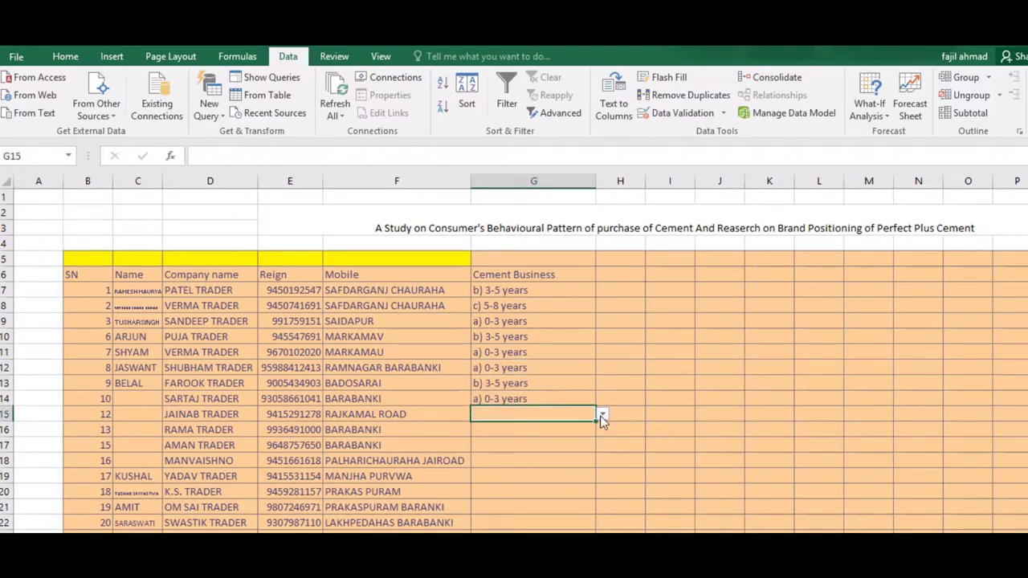
{"action": "left_click", "coordinate": [602, 415]}
{"action": "left_click", "coordinate": [584, 446]}
- Set rows 17 and 16 to b) 3-5 years and row 18 to a) 0-3 years
{"action": "left_click", "coordinate": [561, 442]}
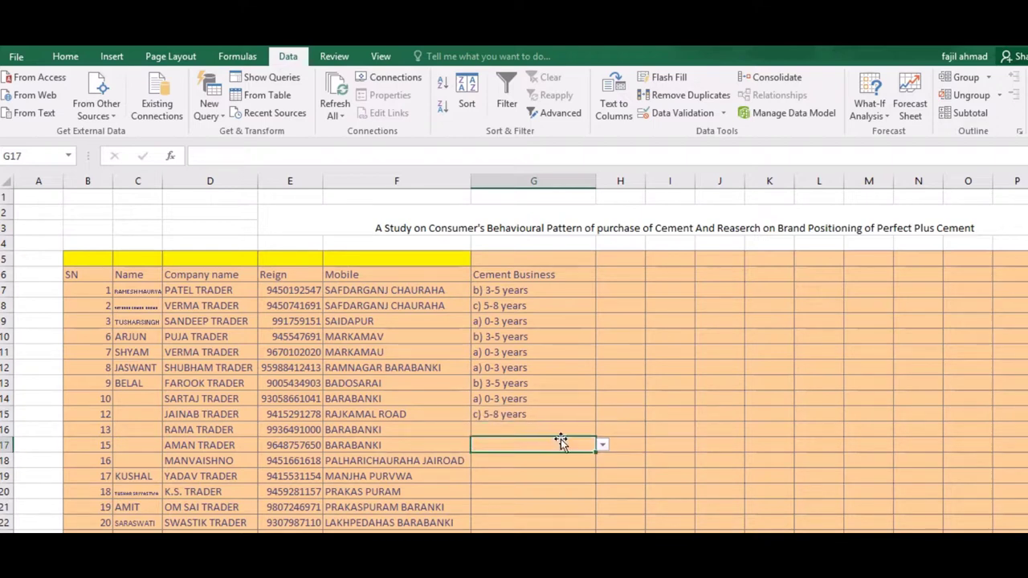
{"action": "left_click", "coordinate": [602, 446]}
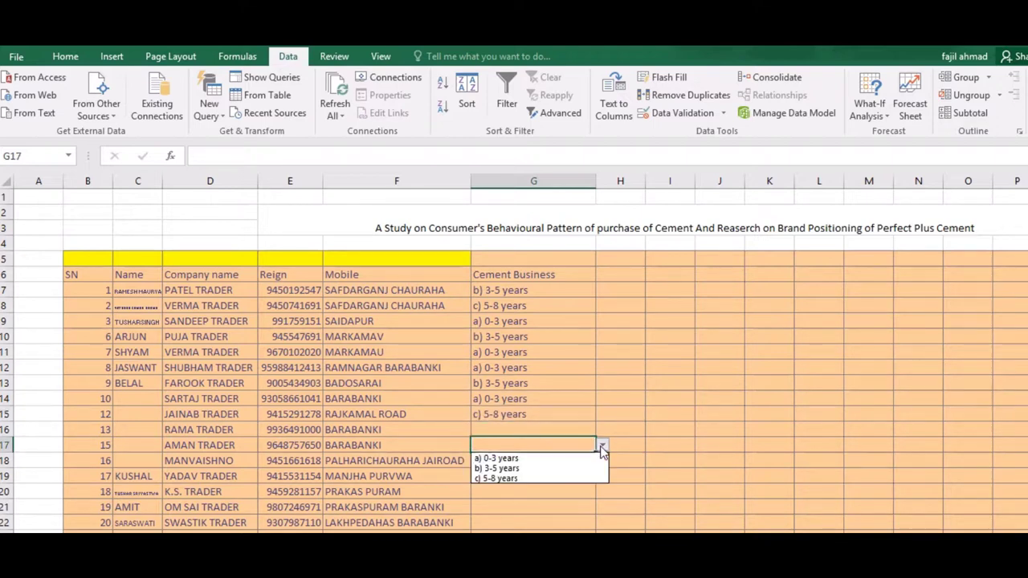
{"action": "left_click", "coordinate": [549, 469]}
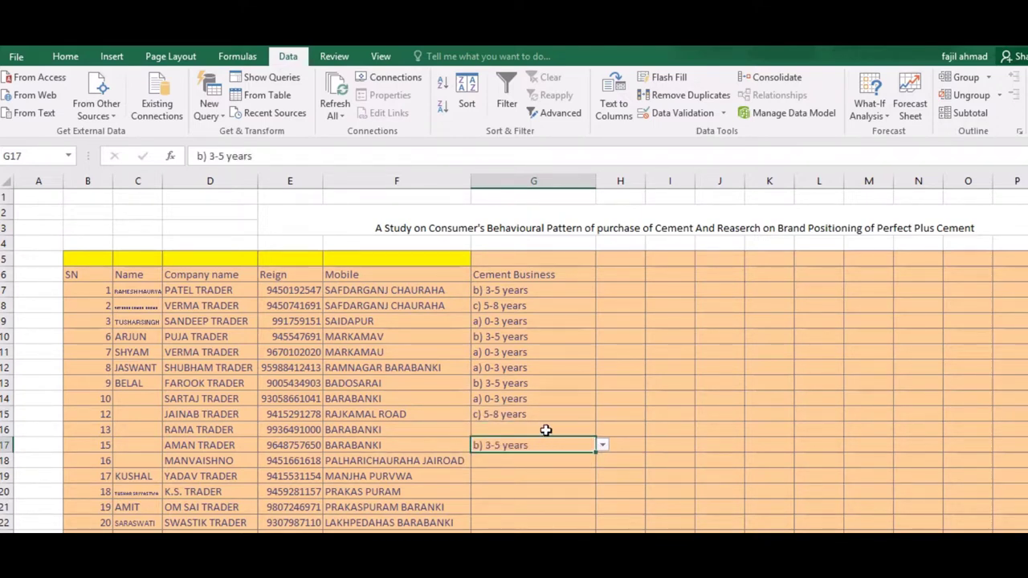
{"action": "left_click", "coordinate": [544, 430]}
{"action": "left_click", "coordinate": [603, 432]}
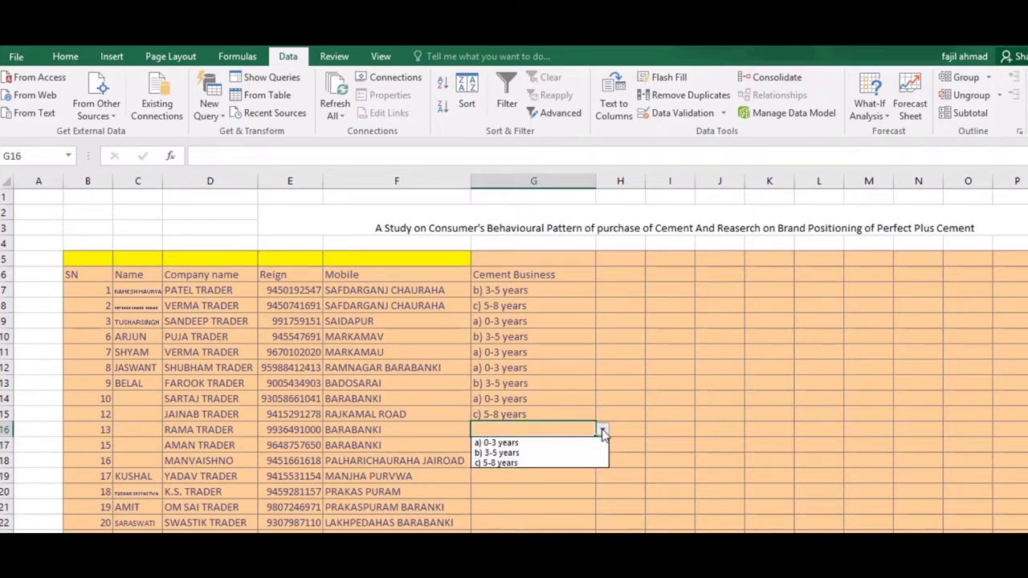
{"action": "left_click", "coordinate": [547, 454]}
{"action": "left_click", "coordinate": [547, 450]}
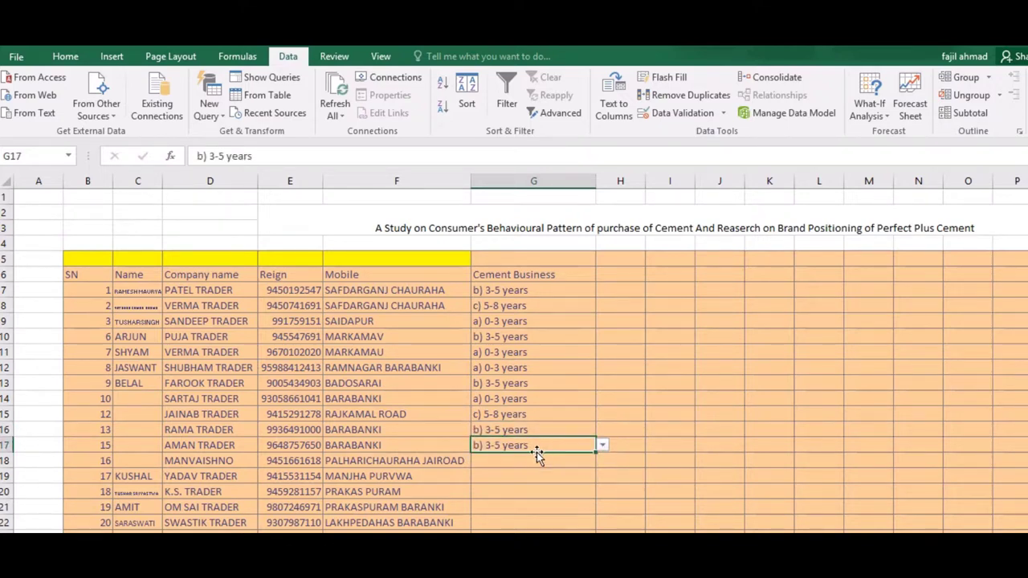
{"action": "left_click", "coordinate": [569, 461]}
{"action": "left_click", "coordinate": [602, 461]}
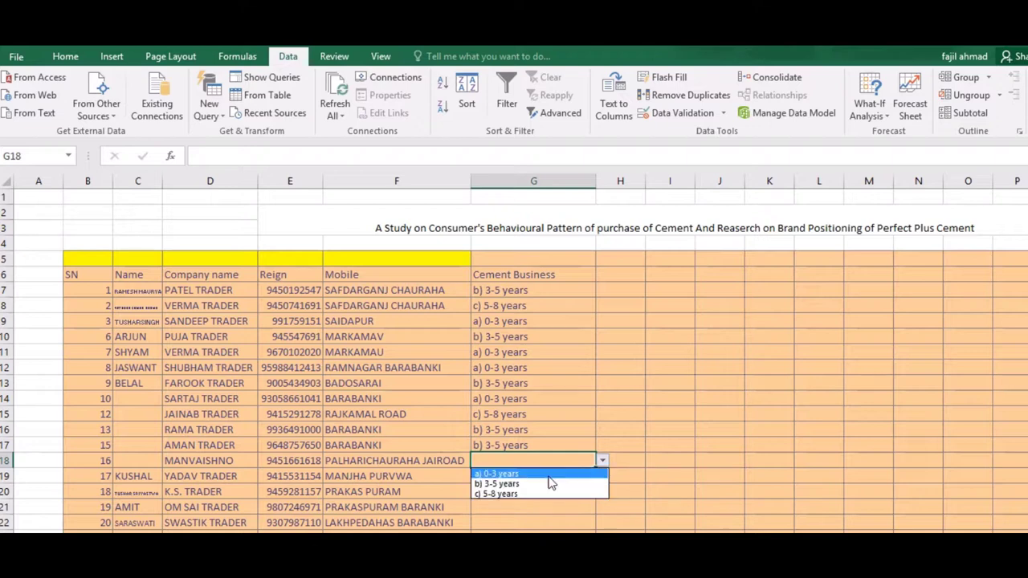
{"action": "left_click", "coordinate": [538, 476]}
- Set the Cement Business answer for rows 19, 20 and 21 to a) 0-3 years
{"action": "left_click", "coordinate": [561, 476]}
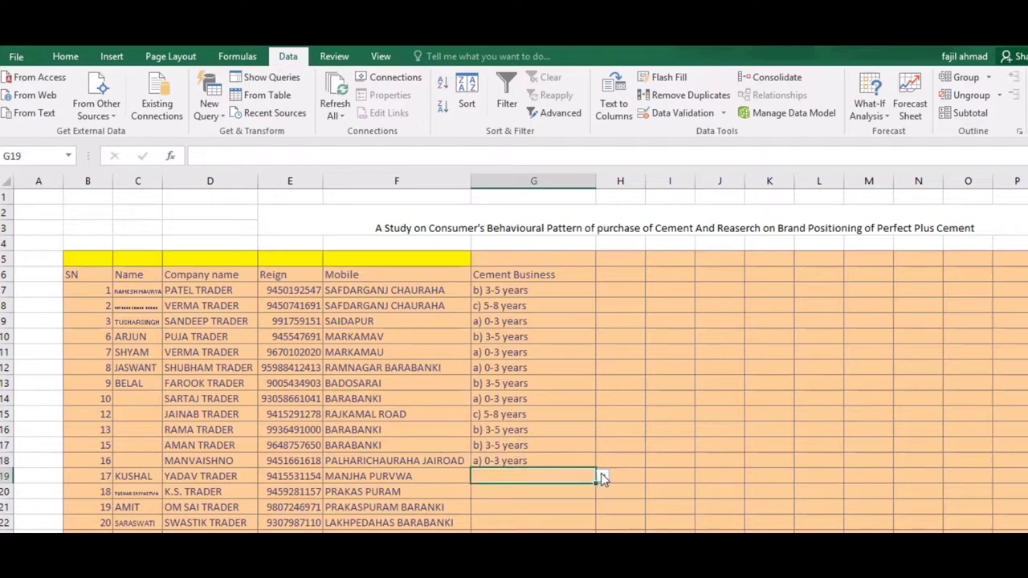
{"action": "left_click", "coordinate": [602, 476]}
{"action": "left_click", "coordinate": [566, 484]}
{"action": "left_click", "coordinate": [560, 487]}
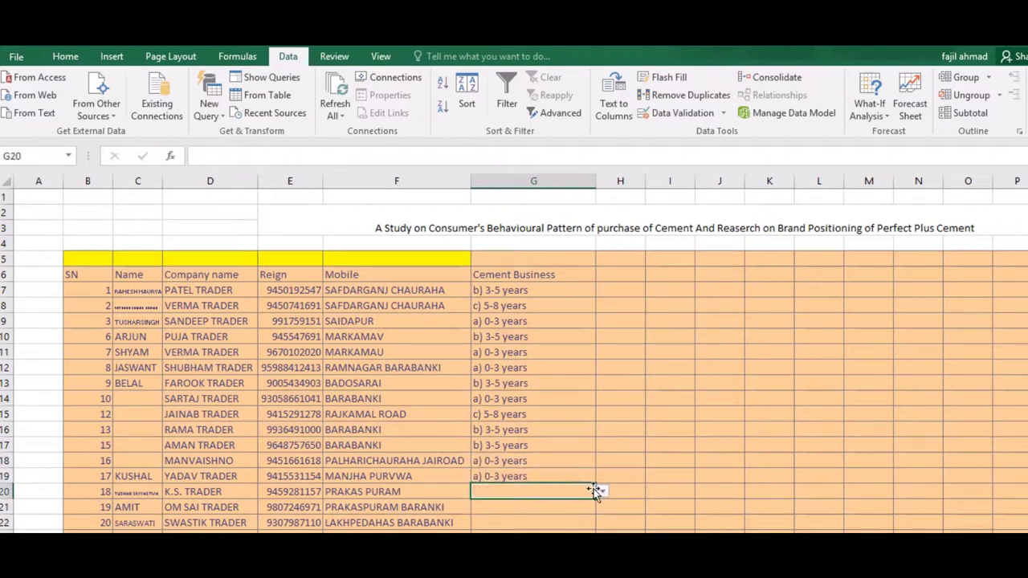
{"action": "left_click", "coordinate": [603, 493]}
{"action": "left_click", "coordinate": [553, 500]}
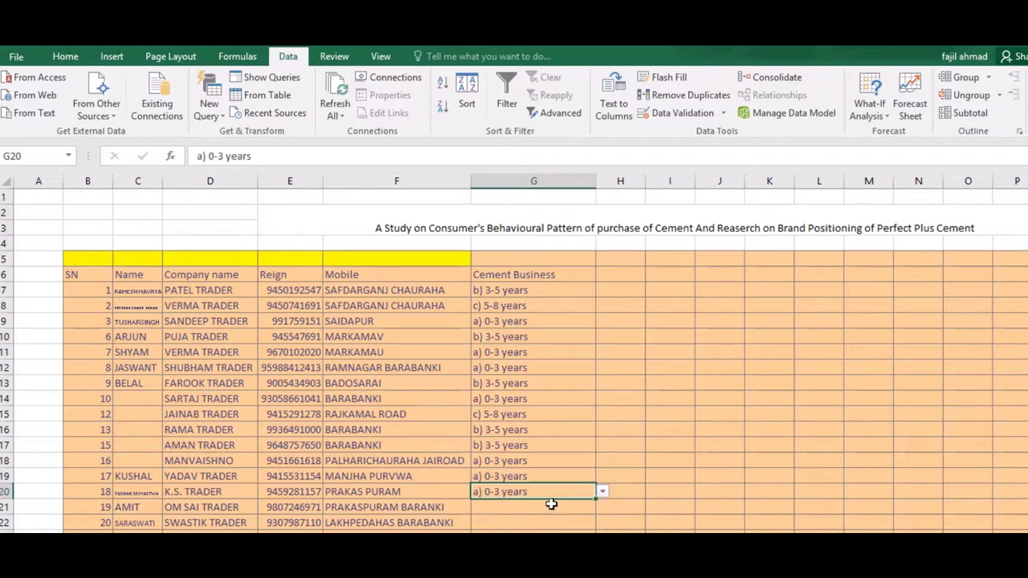
{"action": "left_click", "coordinate": [551, 504]}
{"action": "left_click", "coordinate": [602, 508]}
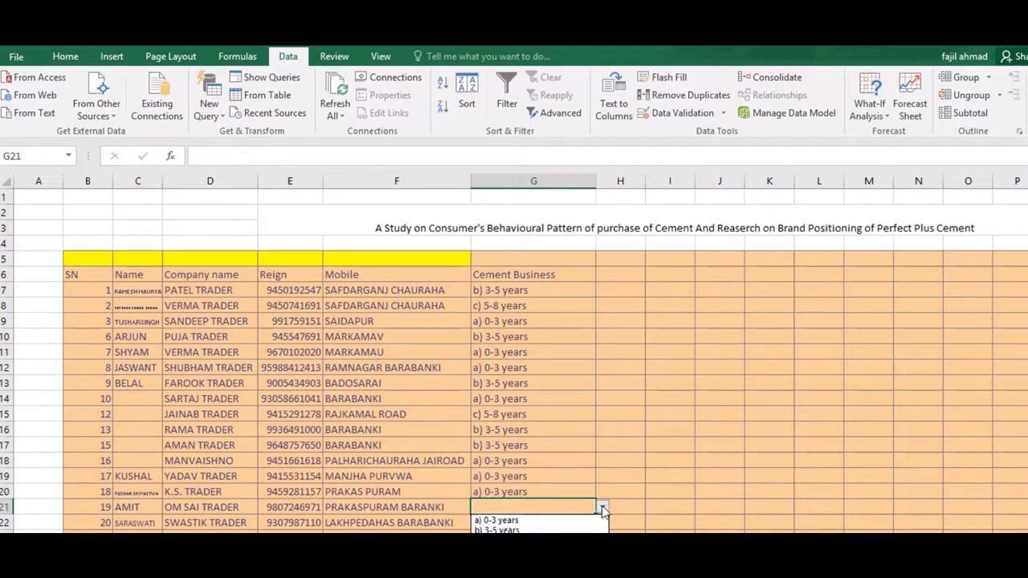
{"action": "left_click", "coordinate": [578, 520]}
- Set row 22 to a) 0-3 years and row 23 to b) 3-5 years, then select header row B6:G6
{"action": "left_click", "coordinate": [577, 527]}
{"action": "key", "text": "Down"}
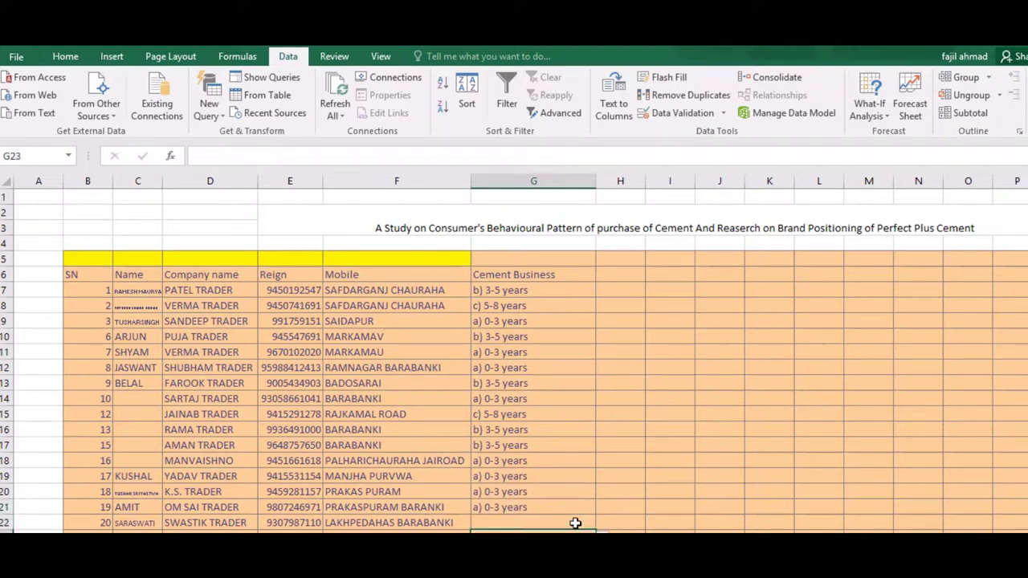
{"action": "key", "text": "Down"}
{"action": "left_click", "coordinate": [572, 503]}
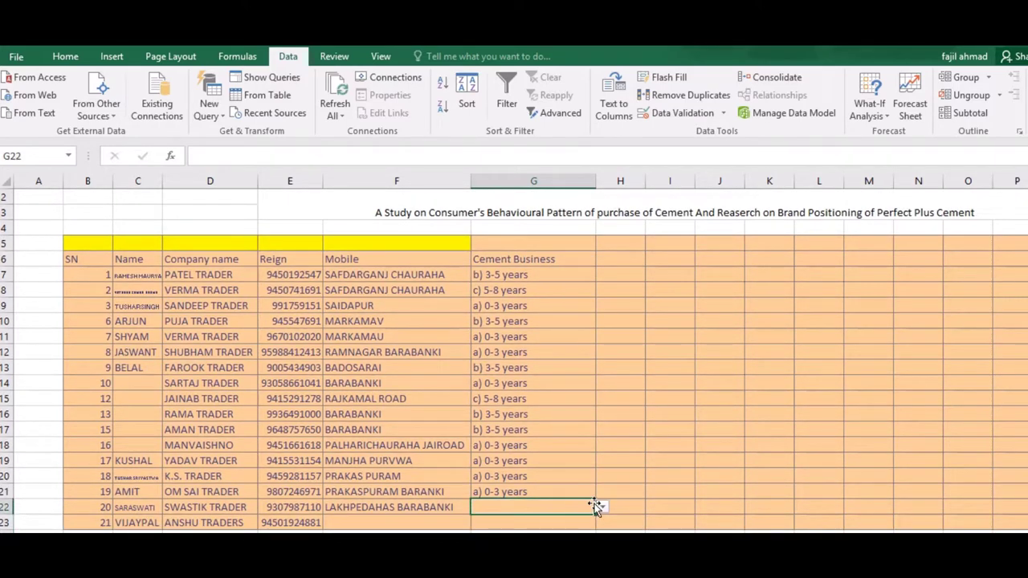
{"action": "left_click", "coordinate": [602, 507]}
{"action": "left_click", "coordinate": [575, 522]}
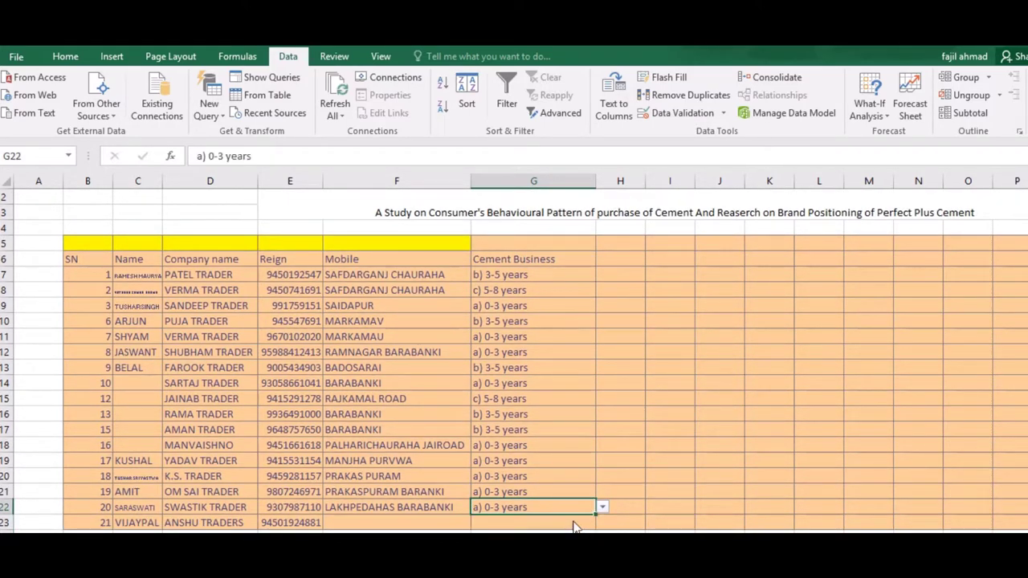
{"action": "left_click", "coordinate": [574, 524]}
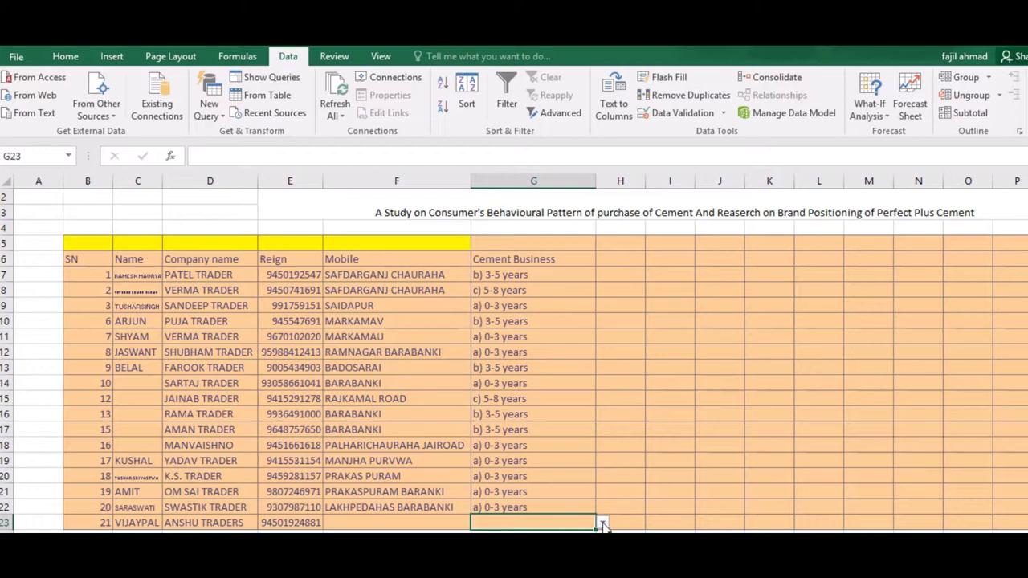
{"action": "left_click", "coordinate": [602, 524]}
{"action": "left_click", "coordinate": [574, 553]}
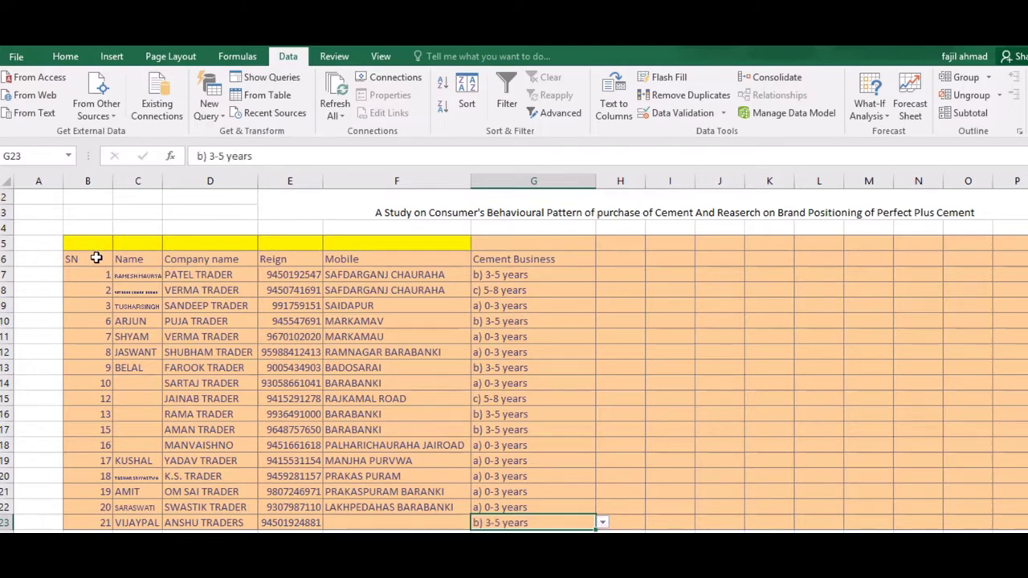
{"action": "left_click_drag", "start_coordinate": [96, 258], "coordinate": [569, 263]}
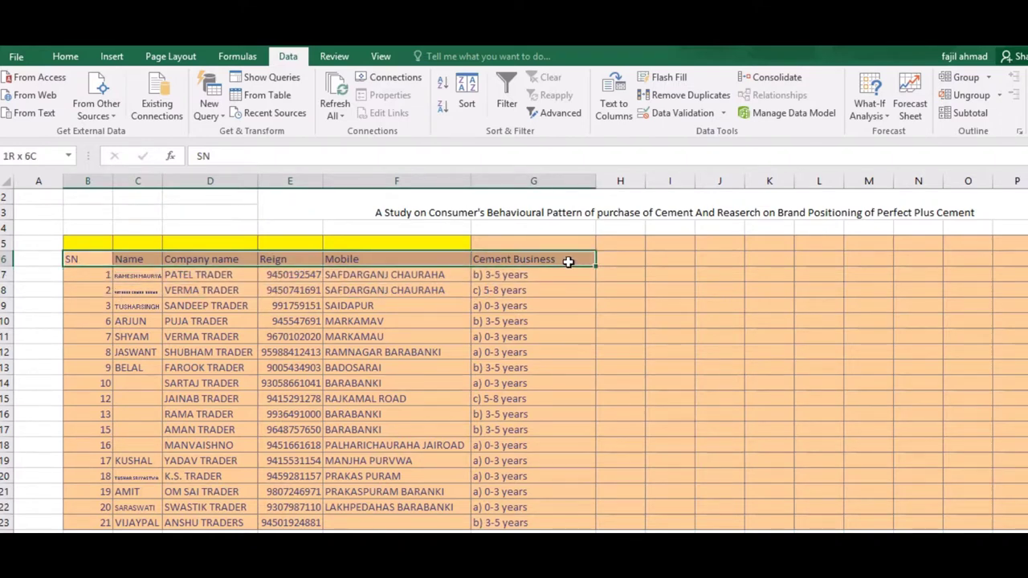
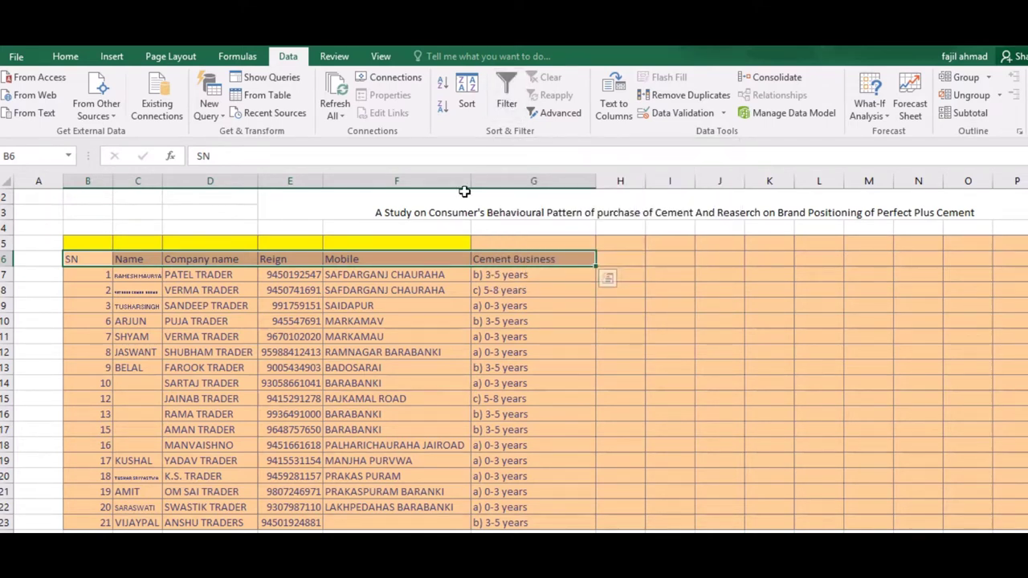
- Add filter dropdowns to the survey table's header row instead of converting it to a table
{"action": "left_click", "coordinate": [112, 58]}
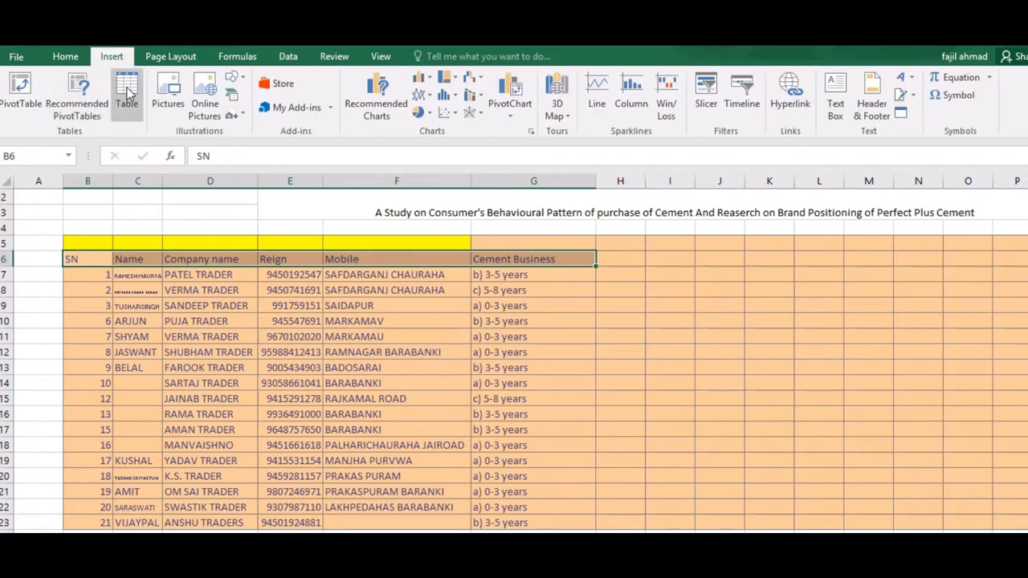
{"action": "left_click", "coordinate": [127, 89]}
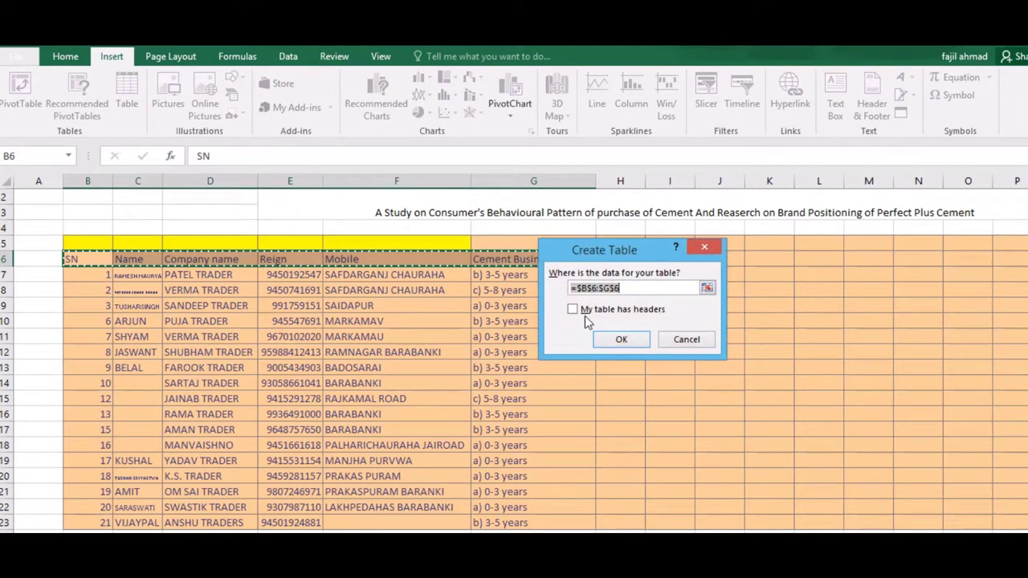
{"action": "left_click", "coordinate": [686, 339]}
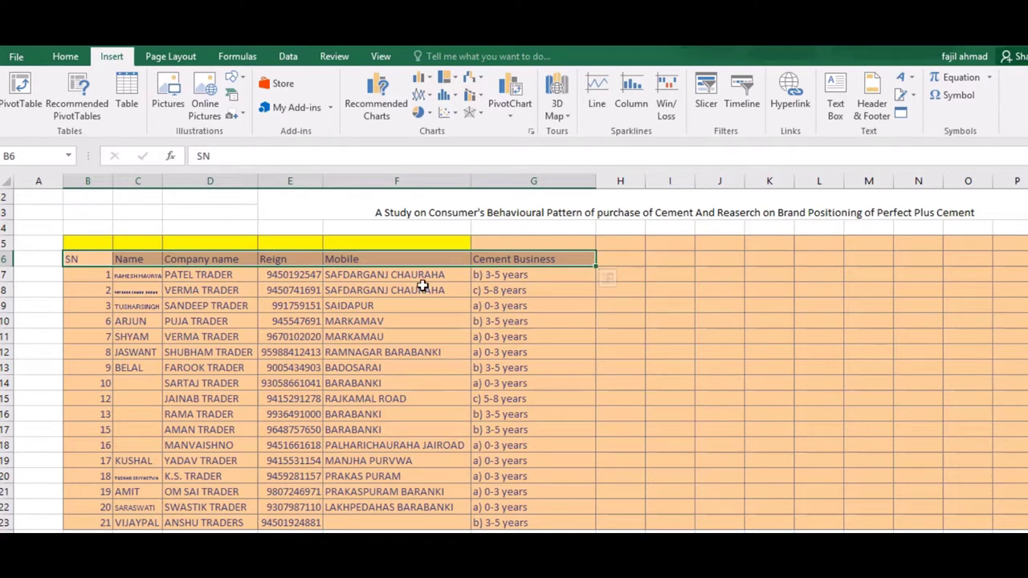
{"action": "left_click", "coordinate": [289, 58]}
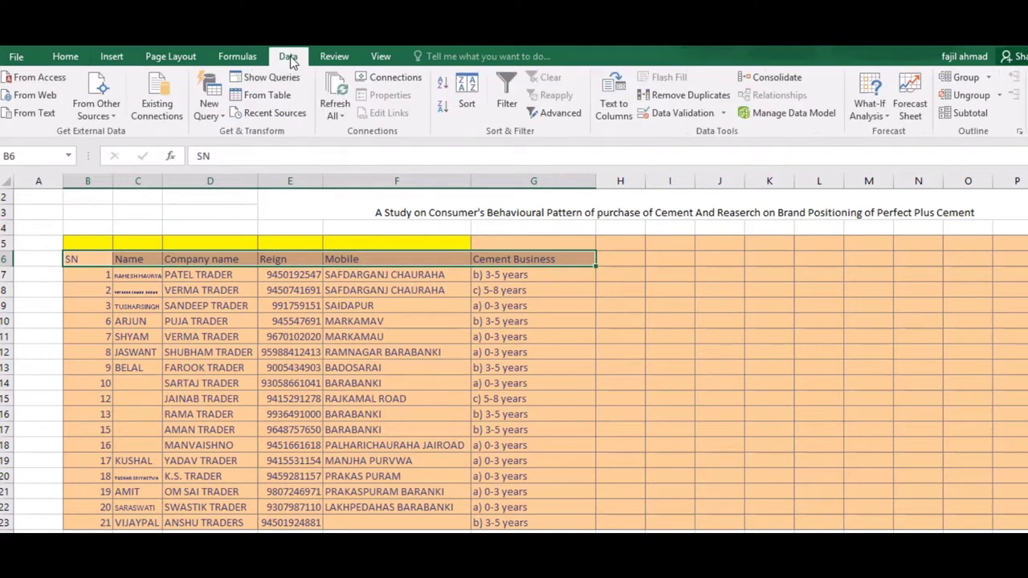
{"action": "left_click", "coordinate": [514, 84]}
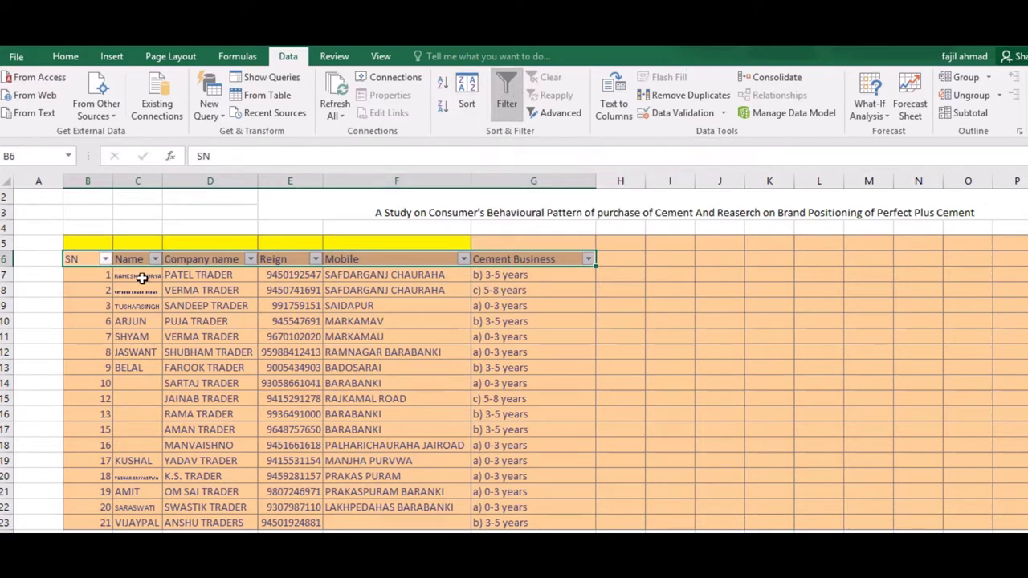
- Sort the data rows B7:G23 A to Z
{"action": "double_click", "coordinate": [99, 275]}
{"action": "double_click", "coordinate": [101, 275]}
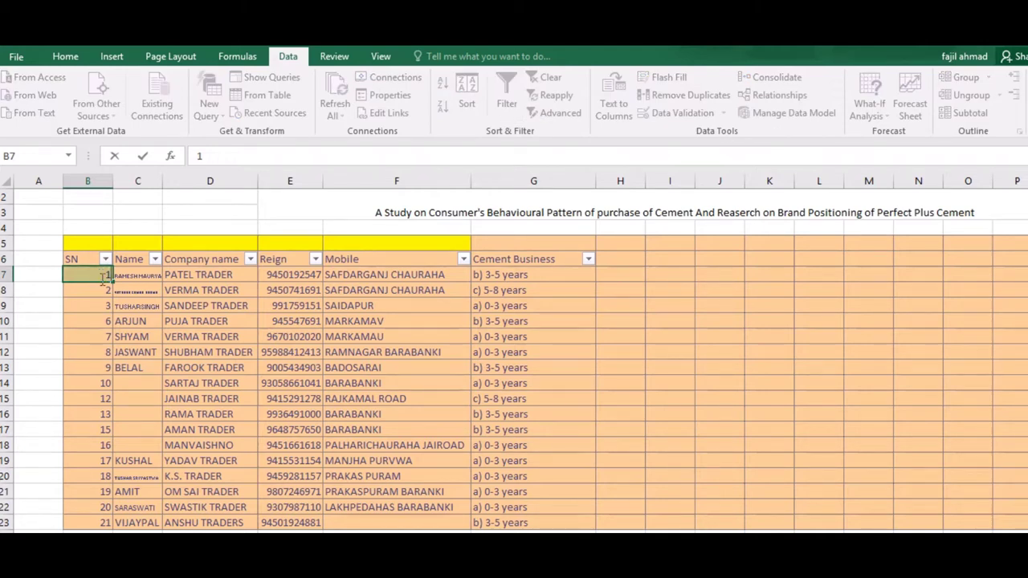
{"action": "left_click", "coordinate": [184, 300]}
{"action": "left_click", "coordinate": [108, 274]}
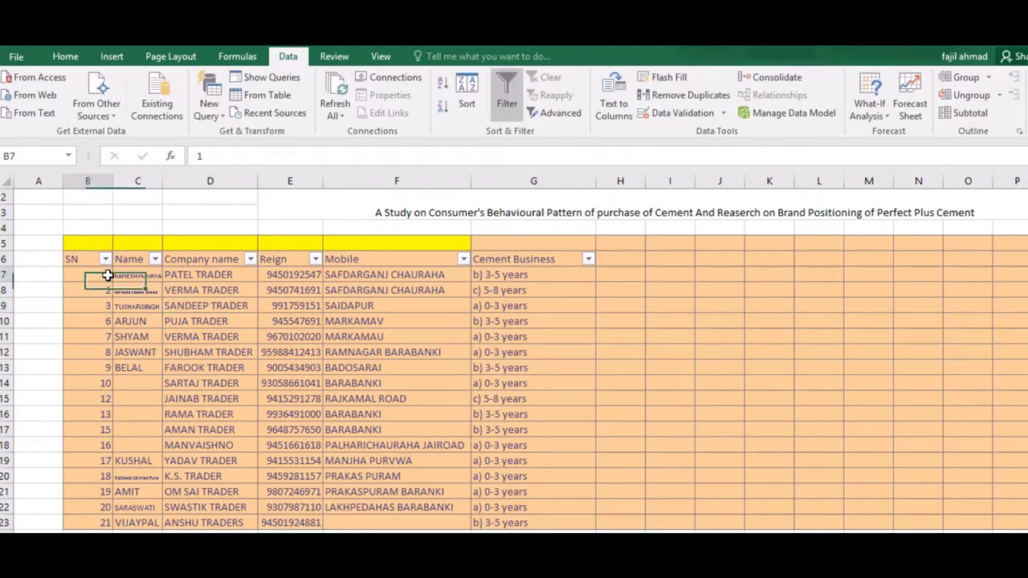
{"action": "key", "text": "shift+Down"}
{"action": "key", "text": "shift+Right"}
{"action": "key", "text": "shift+Right"}
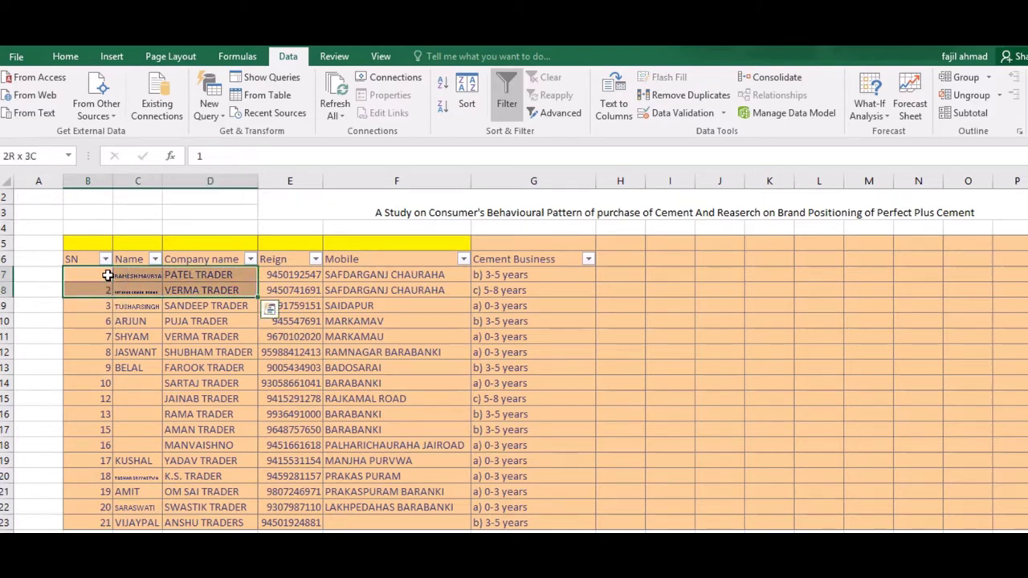
{"action": "key", "text": "shift+Right"}
{"action": "key", "text": "shift+Right"}
{"action": "key", "text": "shift+Right"}
{"action": "key", "text": "shift+Down"}
{"action": "key", "text": "shift+Down"}
{"action": "key", "text": "shift+Down"}
{"action": "key", "text": "shift+Down"}
{"action": "key", "text": "shift+Down"}
{"action": "key", "text": "shift+Down"}
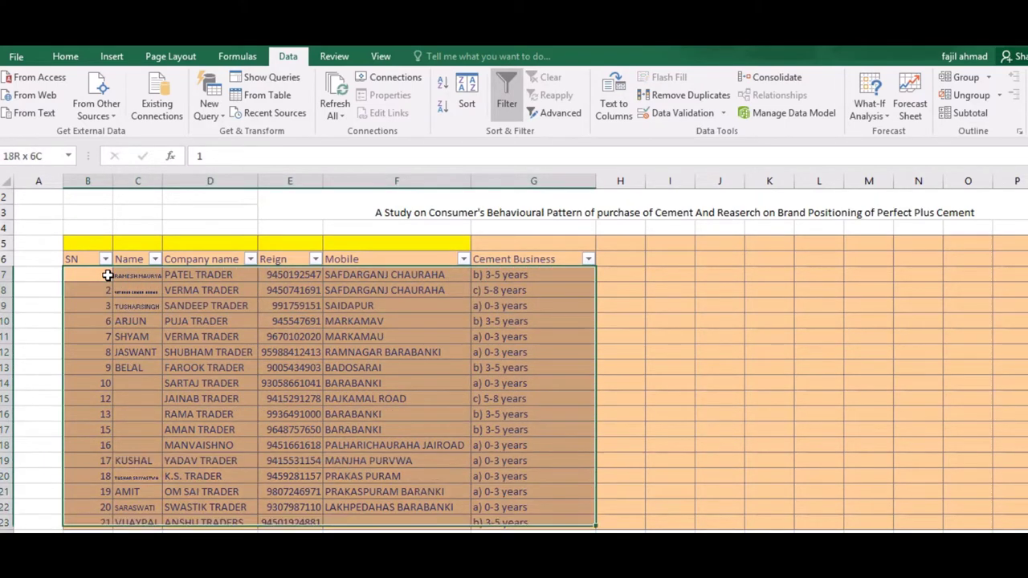
{"action": "key", "text": "shift+Up"}
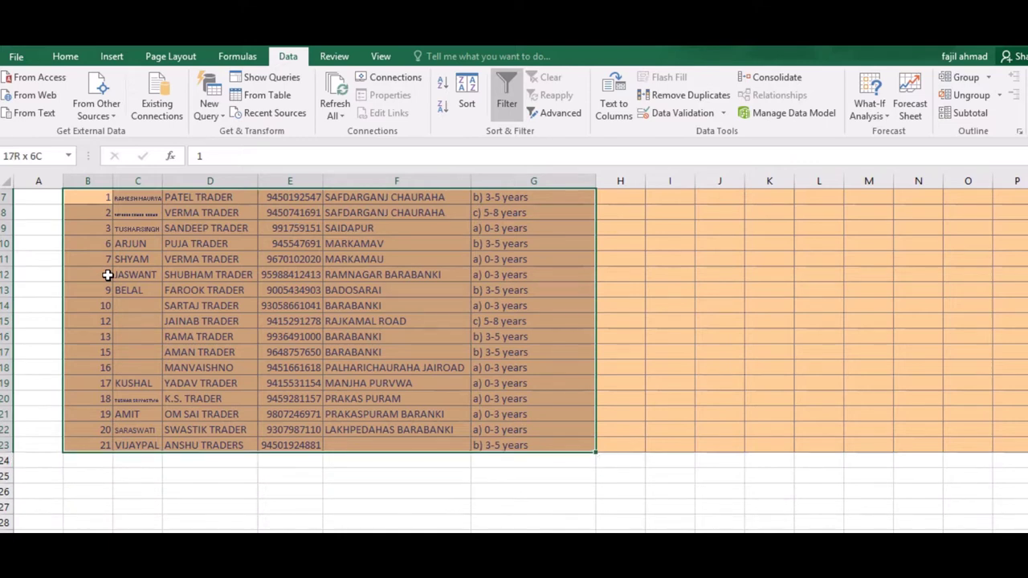
{"action": "left_click", "coordinate": [448, 85]}
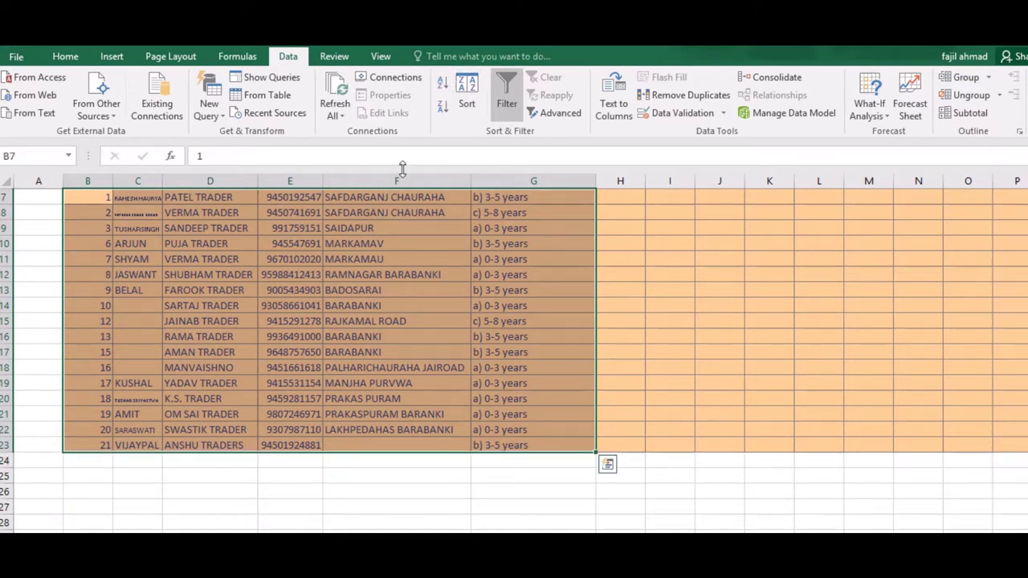
{"action": "left_click", "coordinate": [380, 240]}
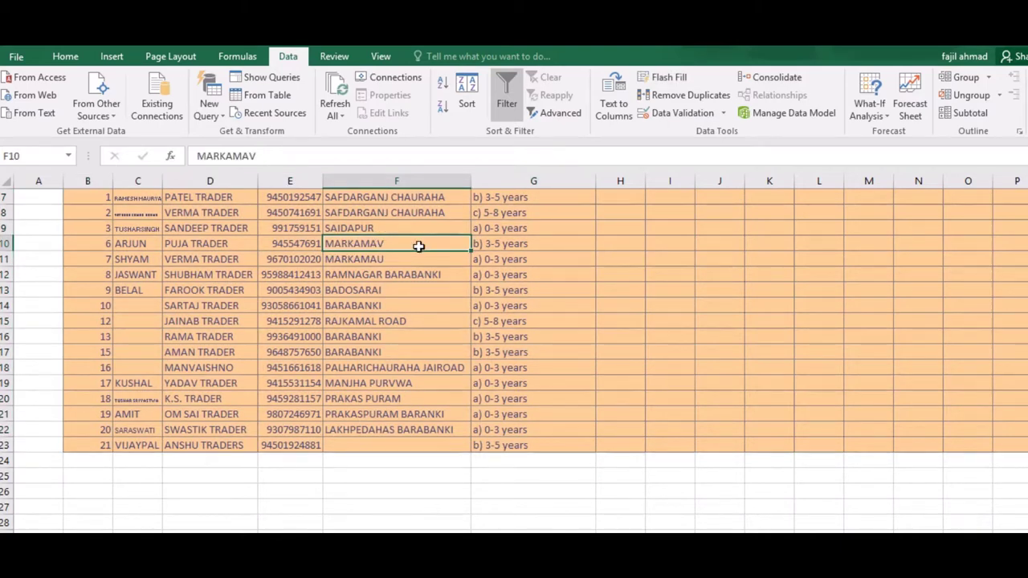
{"action": "key", "text": "Up"}
{"action": "key", "text": "Up"}
{"action": "key", "text": "Up"}
{"action": "key", "text": "Up"}
{"action": "key", "text": "Up"}
{"action": "key", "text": "Up"}
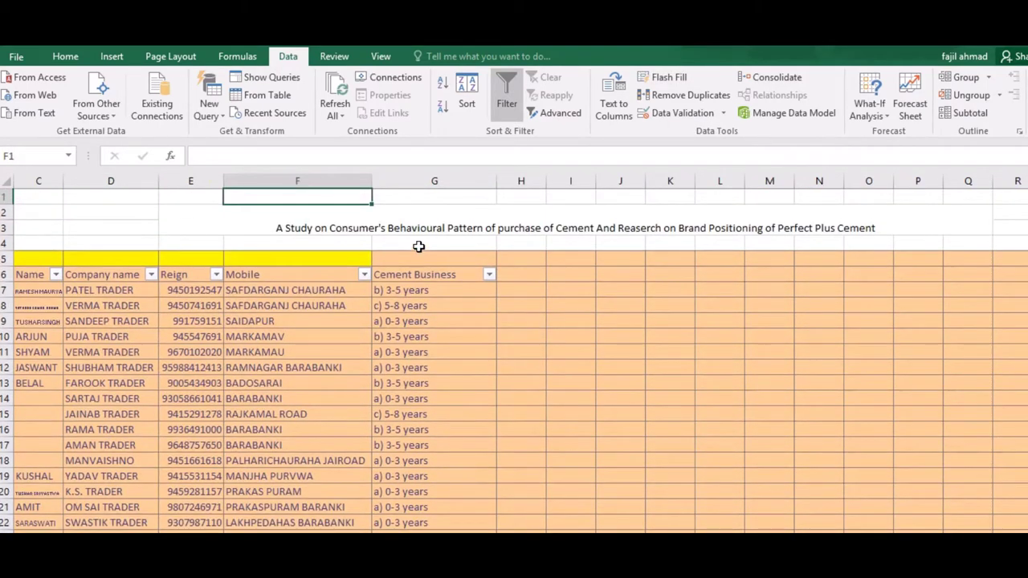
{"action": "left_click", "coordinate": [489, 275]}
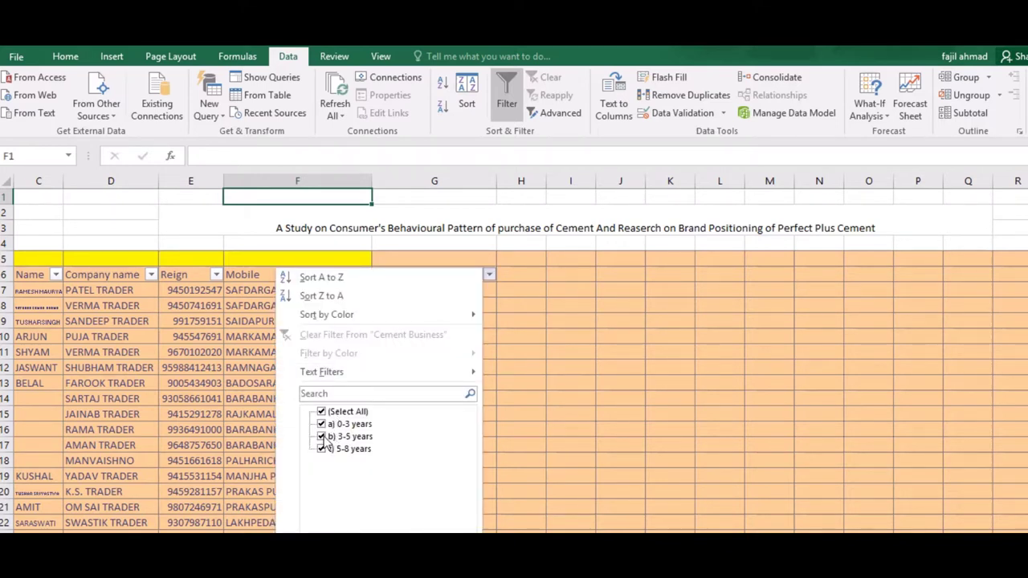
{"action": "left_click", "coordinate": [322, 412]}
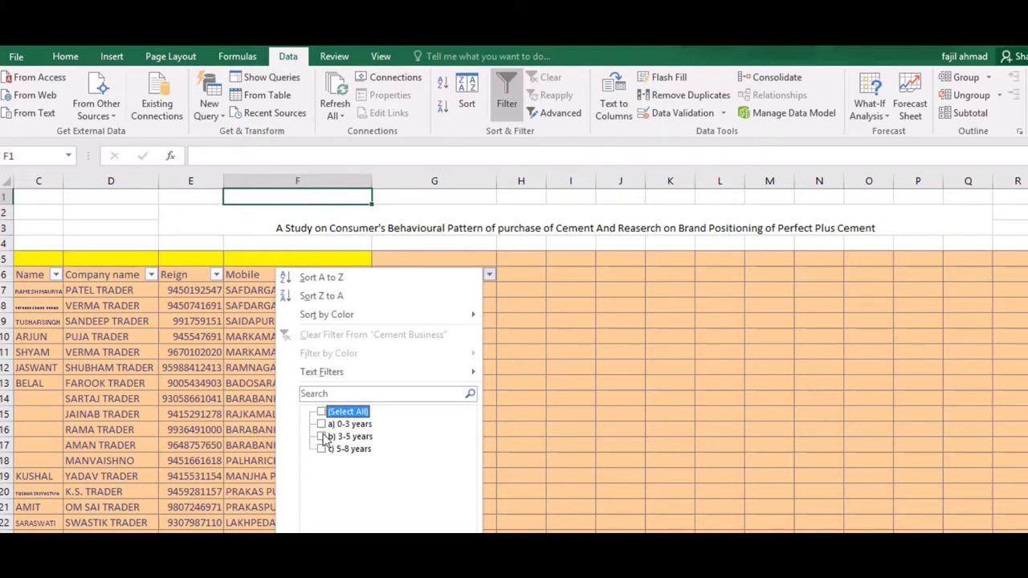
{"action": "left_click", "coordinate": [323, 437]}
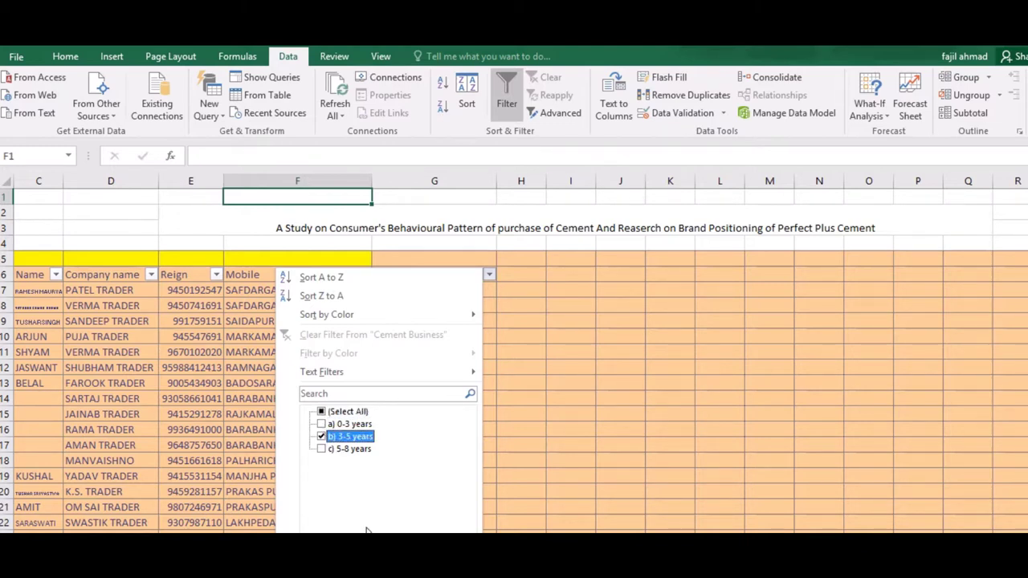
{"action": "key", "text": "Return"}
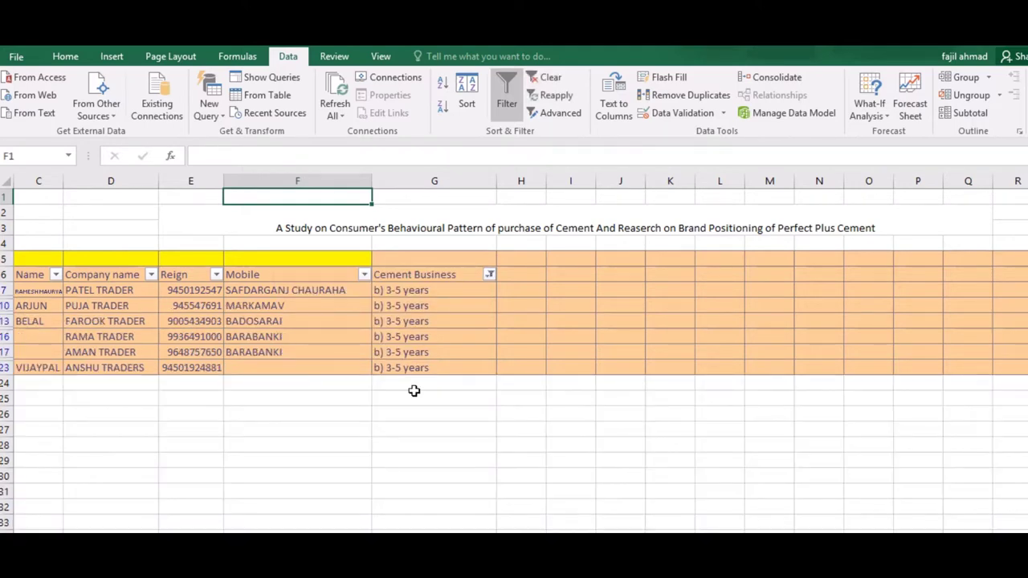
{"action": "left_click", "coordinate": [435, 338]}
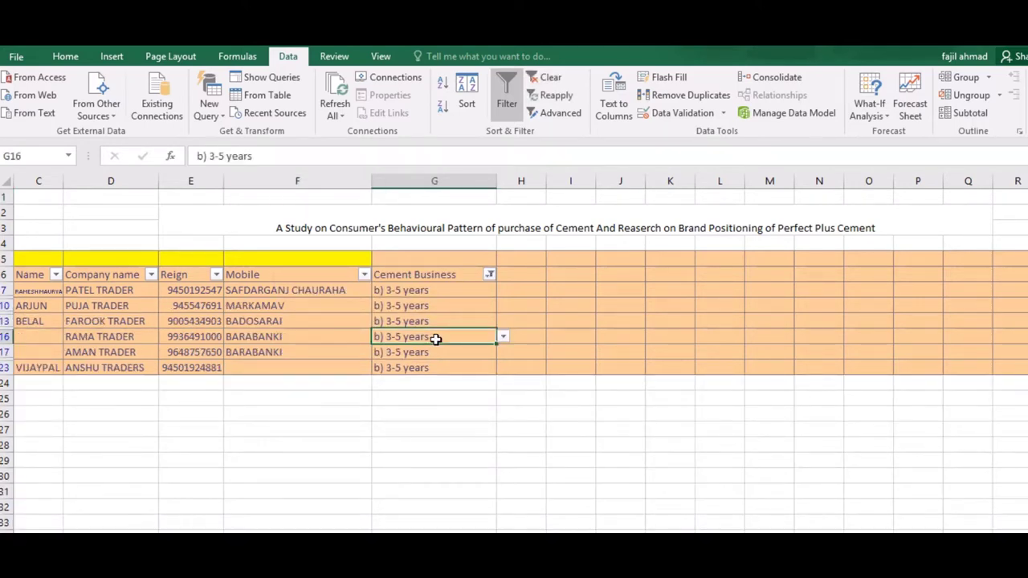
{"action": "key", "text": "Left"}
{"action": "key", "text": "Left"}
{"action": "key", "text": "Left"}
{"action": "key", "text": "Left"}
{"action": "key", "text": "Left"}
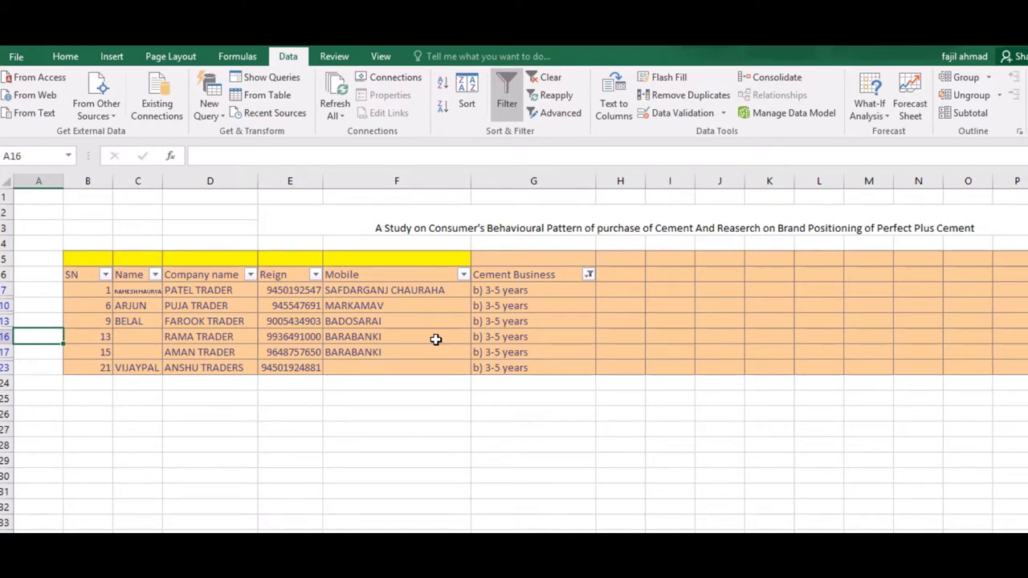
{"action": "left_click", "coordinate": [589, 274]}
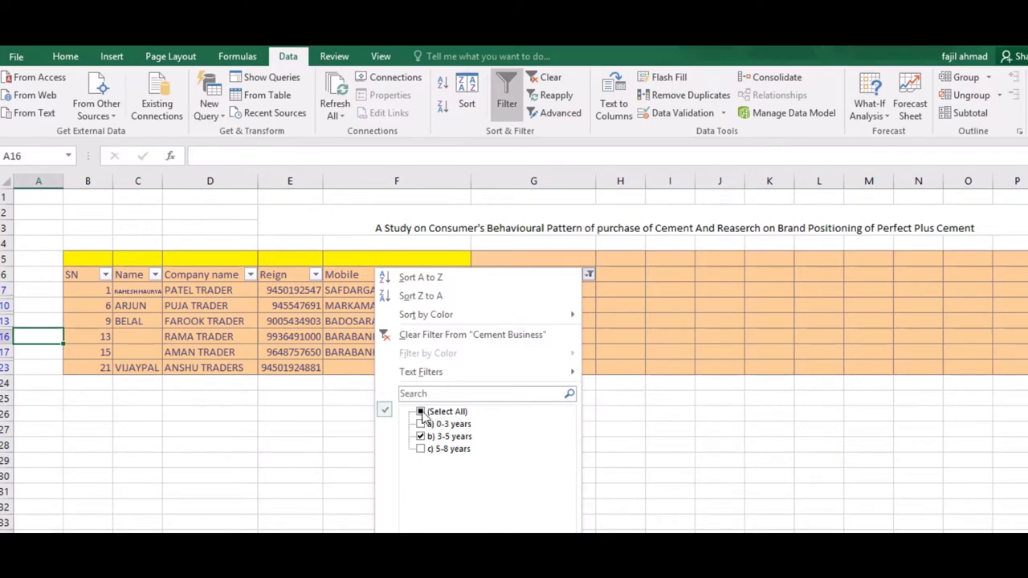
{"action": "left_click", "coordinate": [421, 412]}
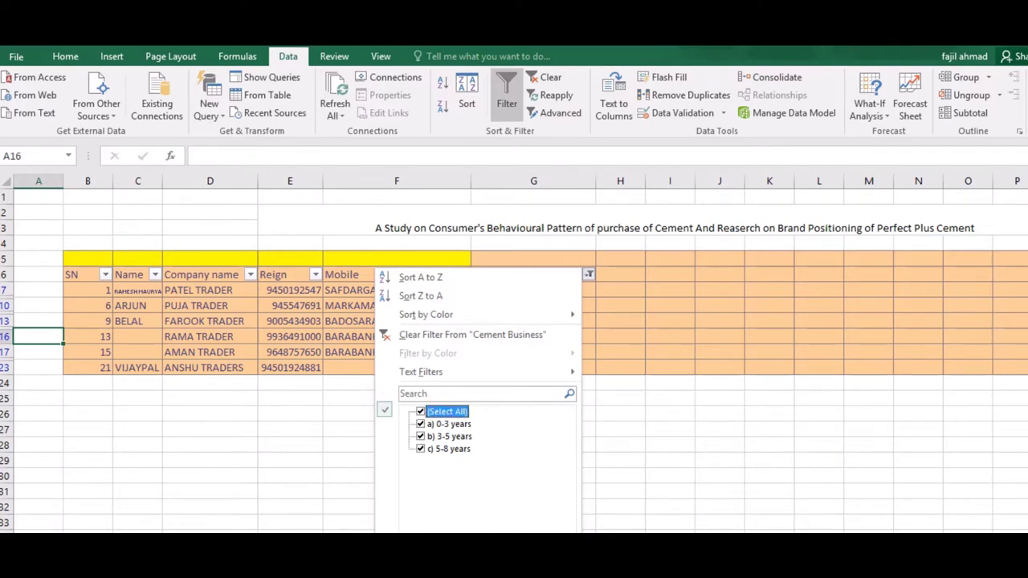
{"action": "key", "text": "Return"}
- Show all rows again and check the serial numbers in column B
{"action": "left_click", "coordinate": [145, 369]}
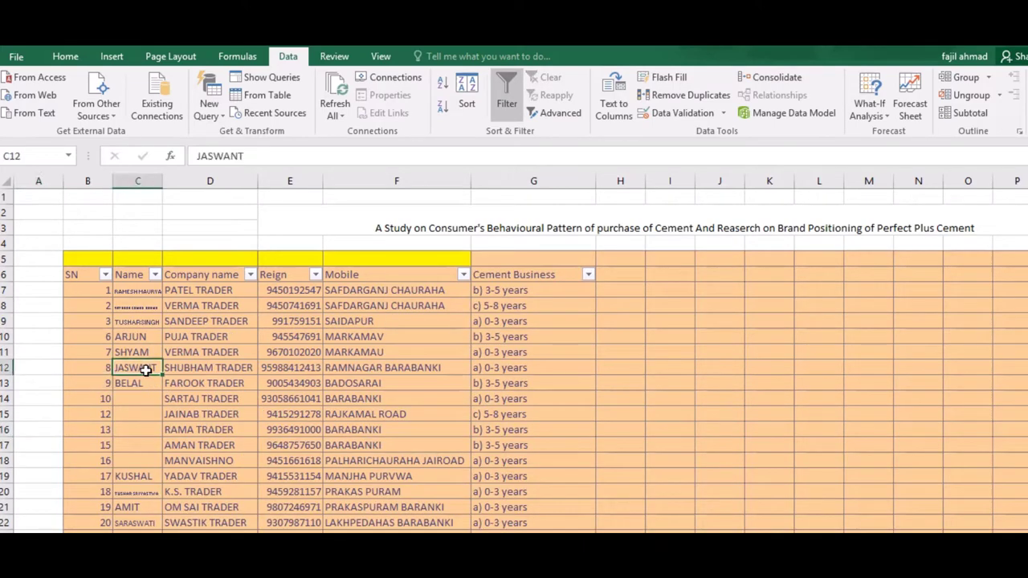
{"action": "left_click", "coordinate": [93, 290]}
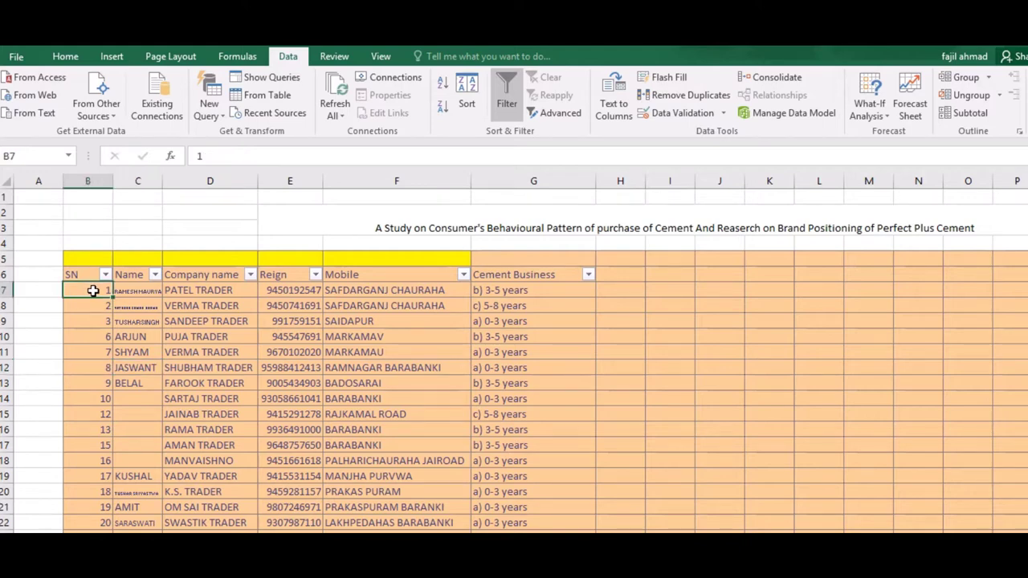
{"action": "key", "text": "Down"}
{"action": "key", "text": "Down"}
{"action": "key", "text": "Down"}
{"action": "key", "text": "Down"}
{"action": "key", "text": "Down"}
{"action": "key", "text": "Down"}
{"action": "key", "text": "Down"}
{"action": "key", "text": "Down"}
{"action": "key", "text": "Down"}
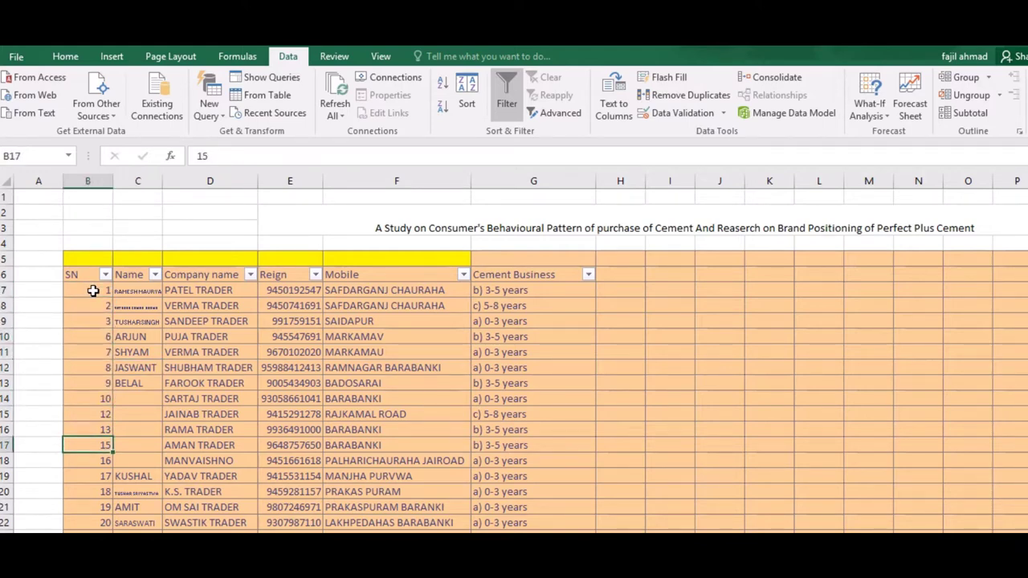
{"action": "key", "text": "Down"}
{"action": "key", "text": "Down"}
{"action": "key", "text": "Down"}
{"action": "key", "text": "Down"}
{"action": "key", "text": "Down"}
{"action": "key", "text": "Down"}
{"action": "key", "text": "Down"}
{"action": "key", "text": "Down"}
{"action": "key", "text": "Down"}
{"action": "key", "text": "Down"}
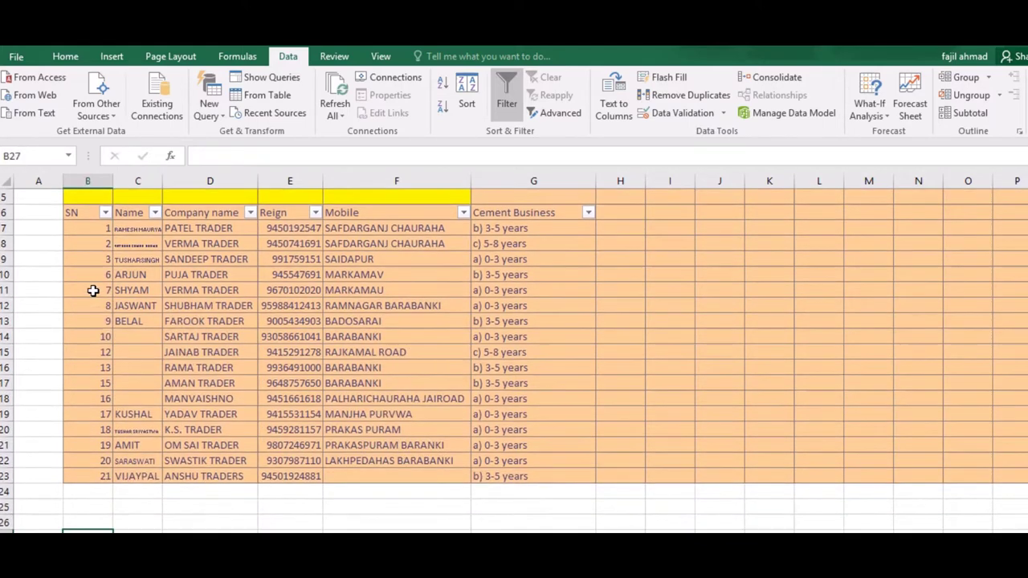
{"action": "key", "text": "Up"}
{"action": "key", "text": "Up"}
{"action": "key", "text": "Up"}
{"action": "key", "text": "Up"}
{"action": "key", "text": "Up"}
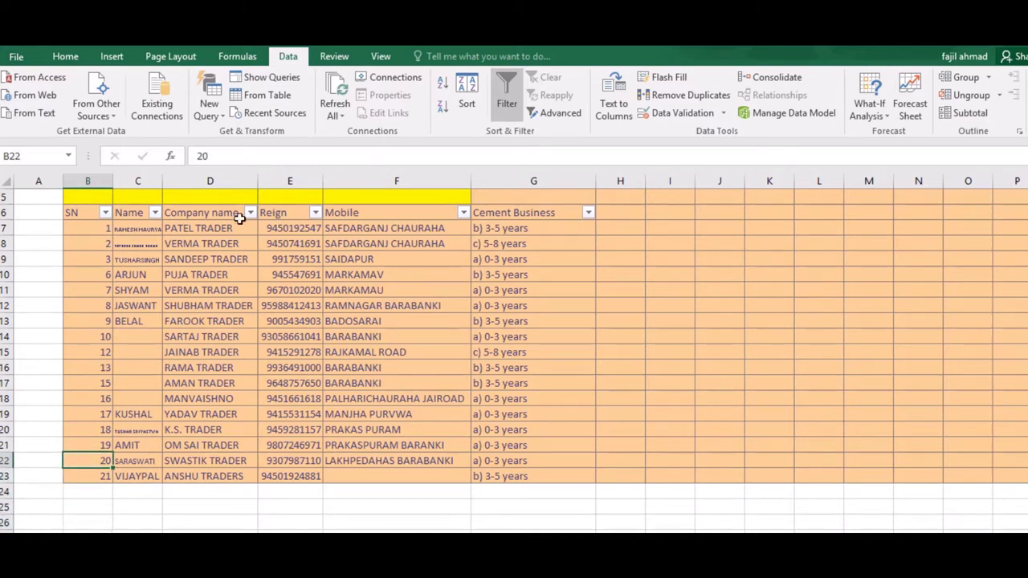
- Filter the Cement Business column to only 'a) 0-3 years'
{"action": "left_click", "coordinate": [589, 212]}
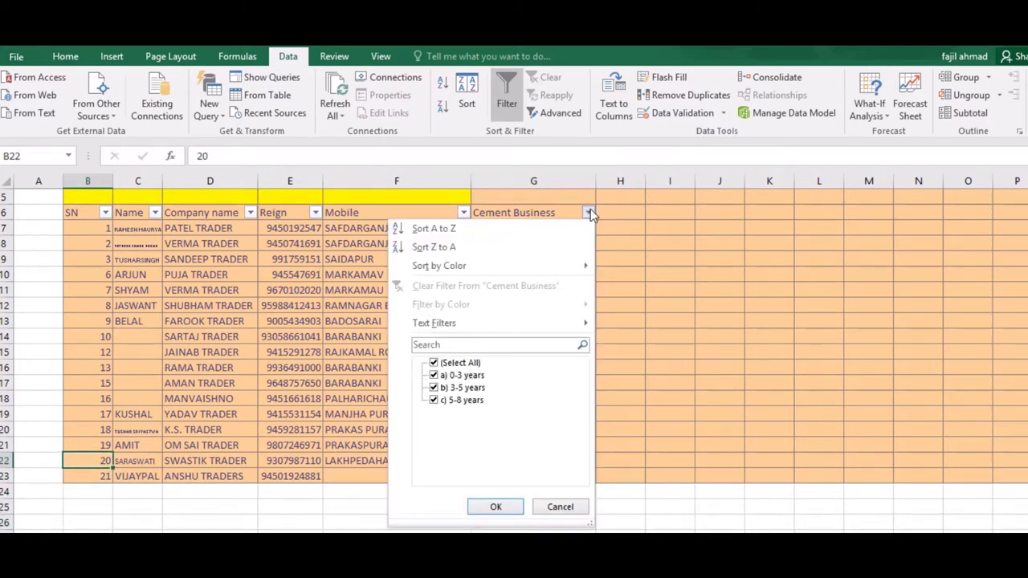
{"action": "left_click", "coordinate": [434, 364]}
{"action": "left_click", "coordinate": [435, 376]}
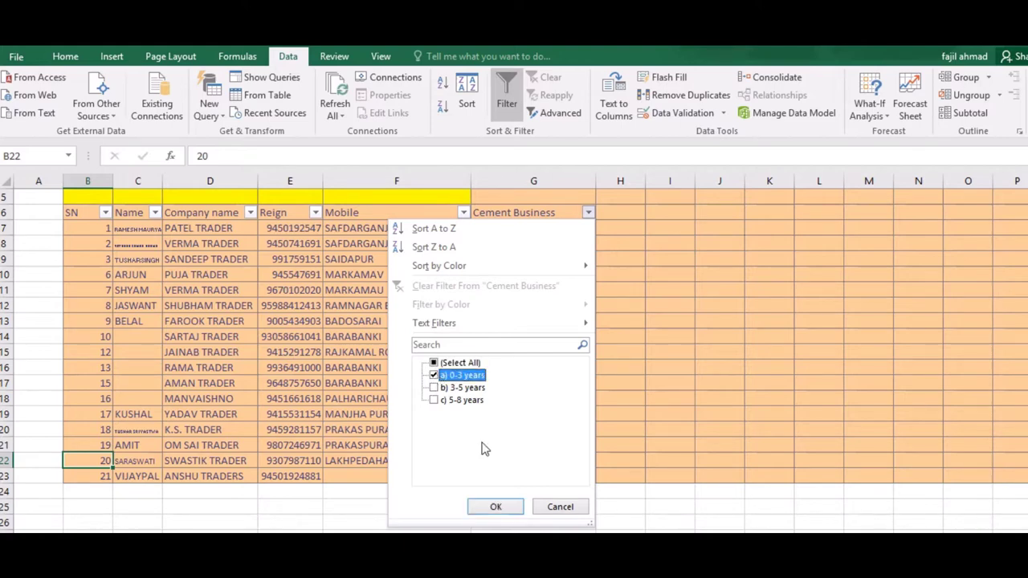
{"action": "left_click", "coordinate": [496, 507]}
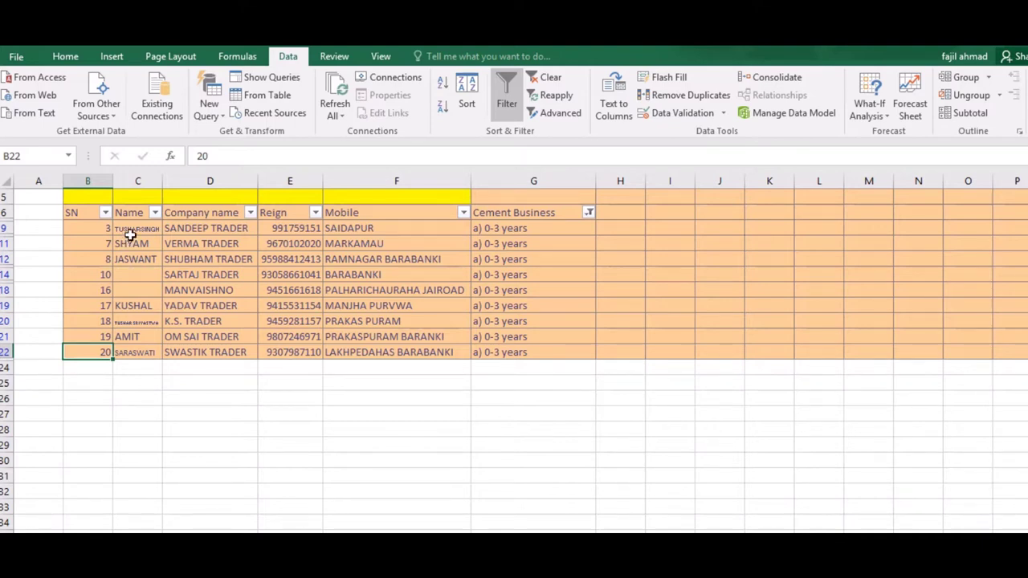
- Enter =COUNTA(C9:C22) in D28 to count the filtered 0-3 years names
{"action": "left_click", "coordinate": [175, 426]}
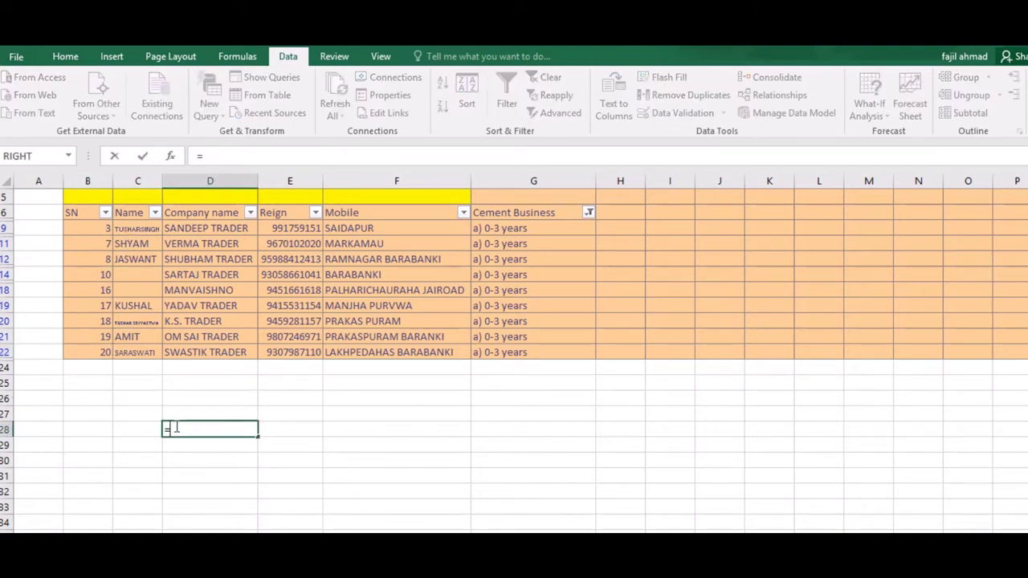
{"action": "type", "text": "=count"}
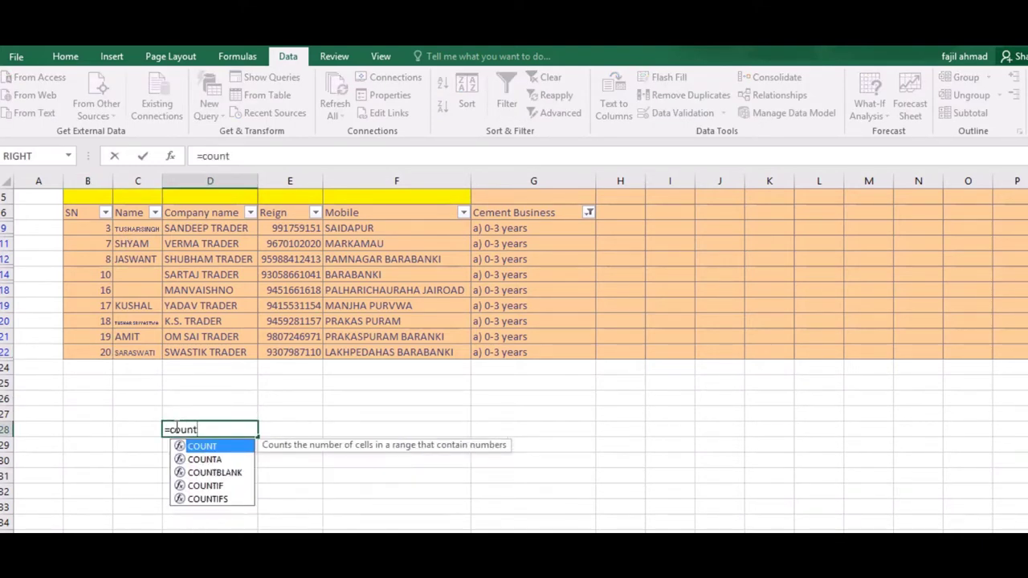
{"action": "type", "text": "a("}
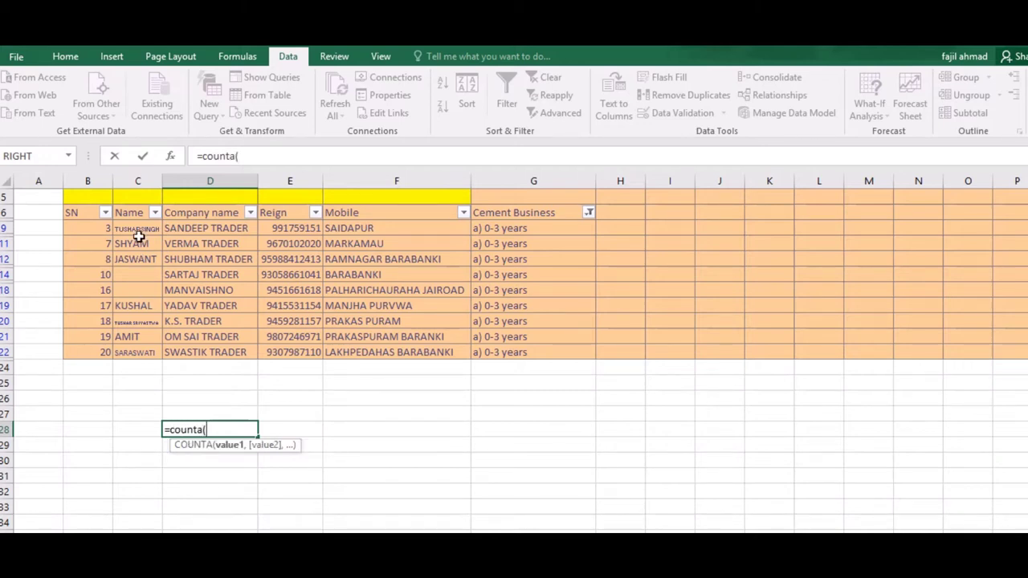
{"action": "left_click_drag", "start_coordinate": [139, 229], "coordinate": [151, 352]}
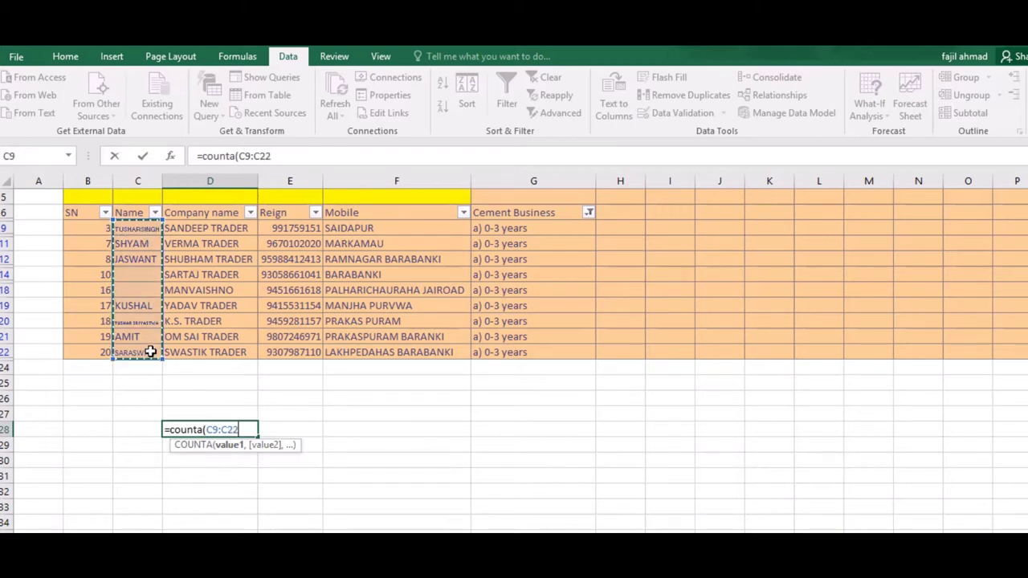
{"action": "type", "text": ")"}
{"action": "key", "text": "Return"}
- Check the visible names and confirm D28's COUNTA formula returns 9
{"action": "key", "text": "Up"}
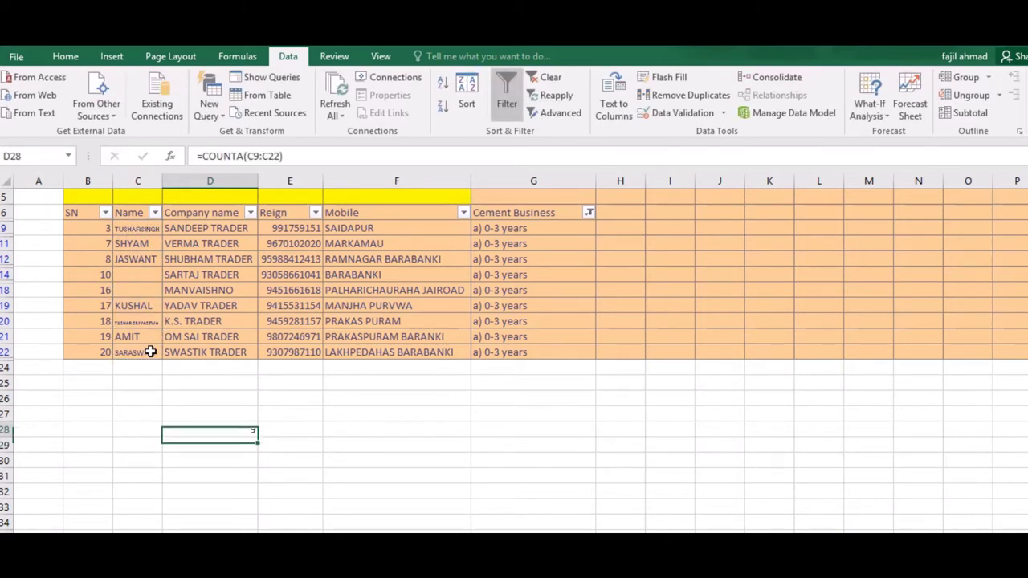
{"action": "left_click", "coordinate": [138, 231]}
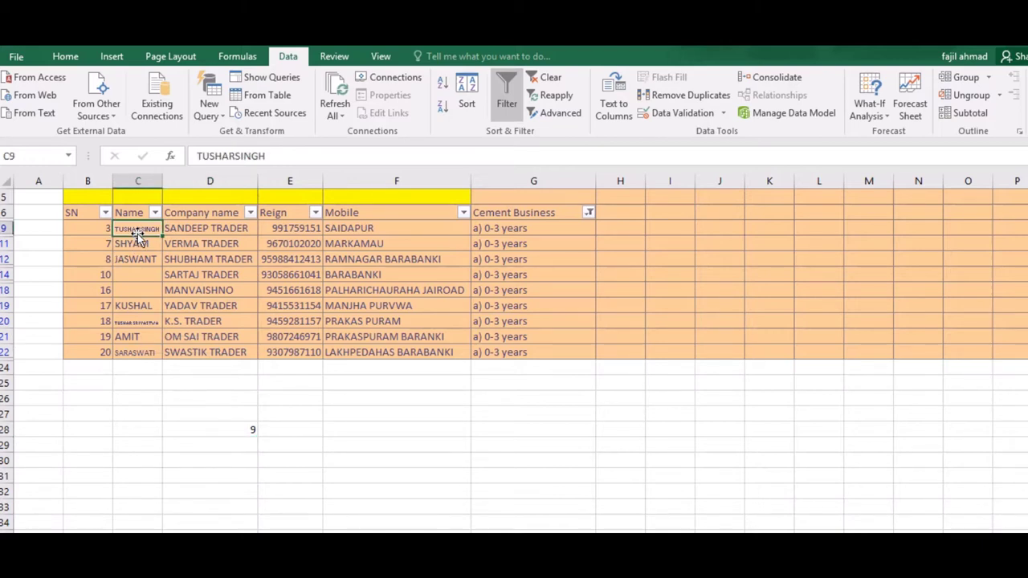
{"action": "key", "text": "Down"}
{"action": "key", "text": "Down"}
{"action": "key", "text": "Down"}
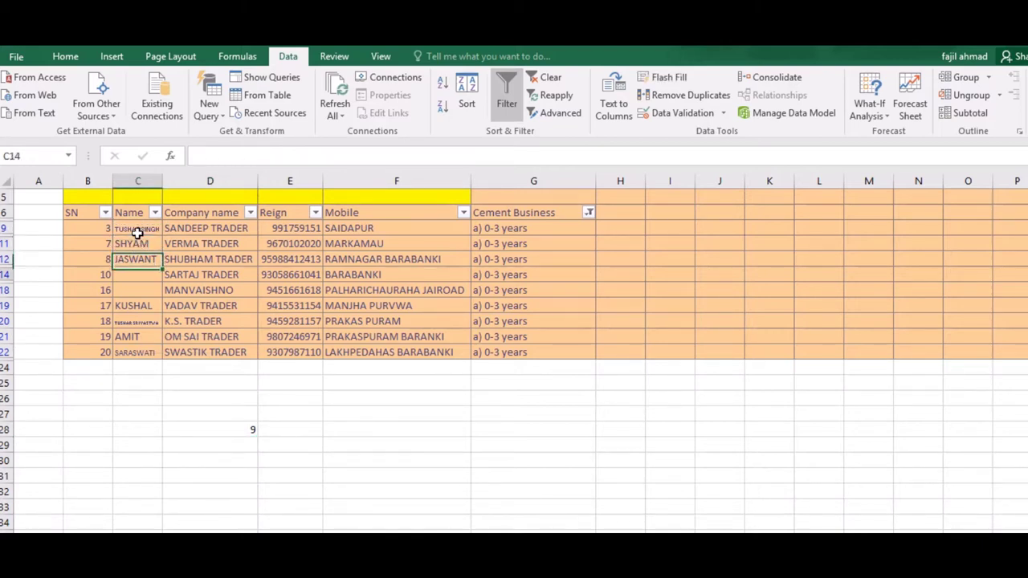
{"action": "key", "text": "Down"}
{"action": "key", "text": "Down"}
{"action": "key", "text": "Down"}
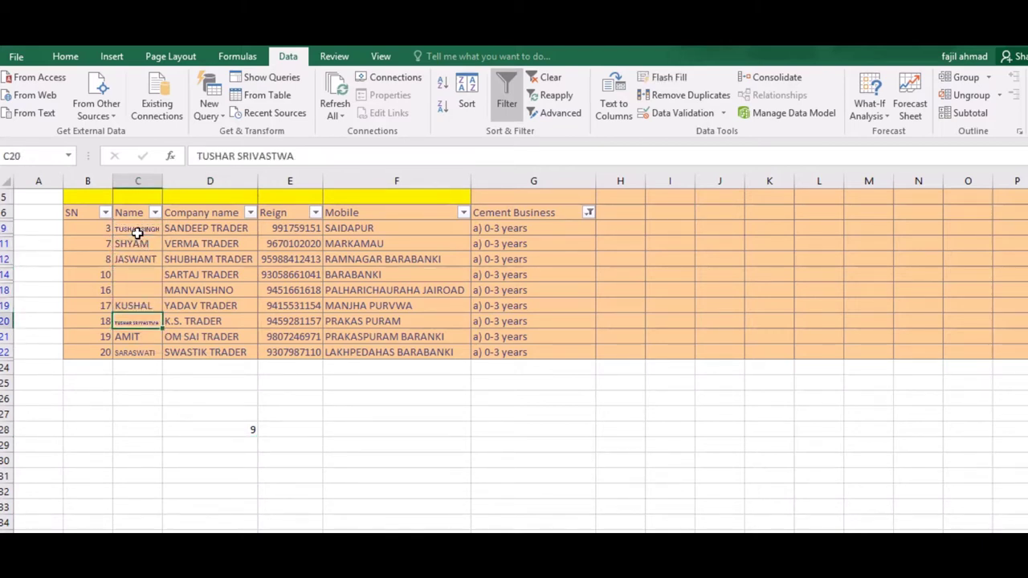
{"action": "key", "text": "Down"}
{"action": "key", "text": "Down"}
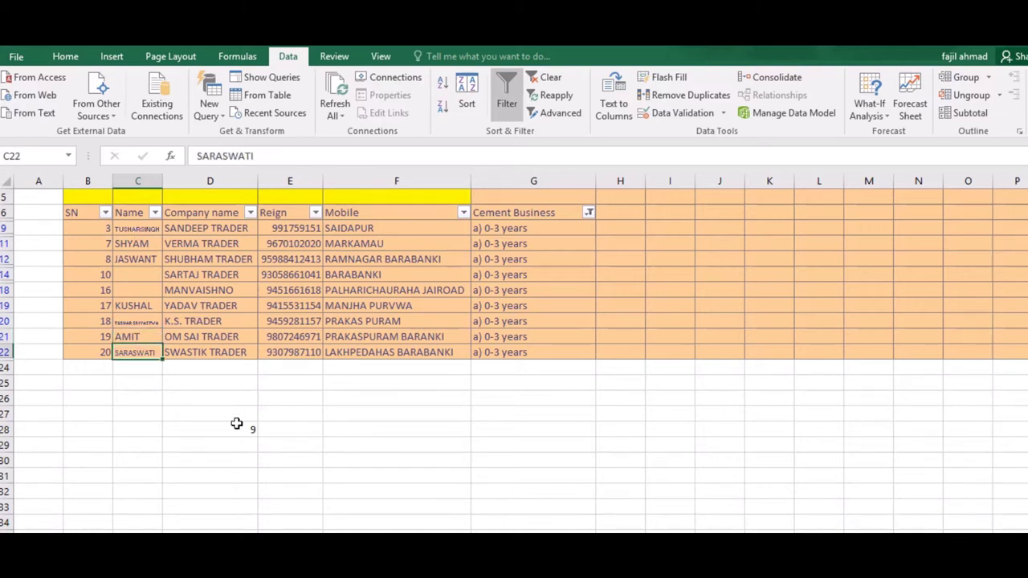
{"action": "left_click", "coordinate": [238, 426]}
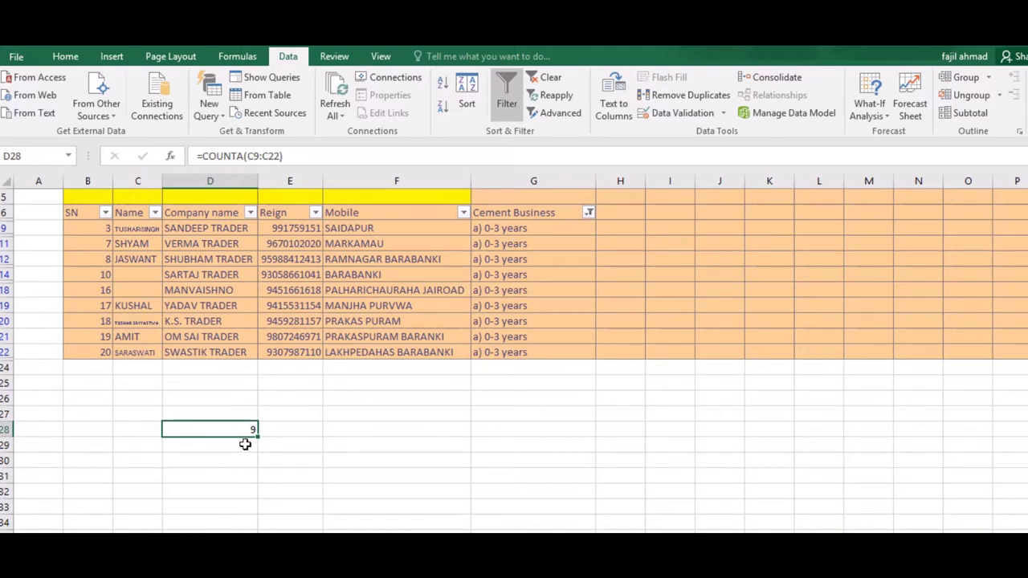
{"action": "left_click", "coordinate": [141, 434]}
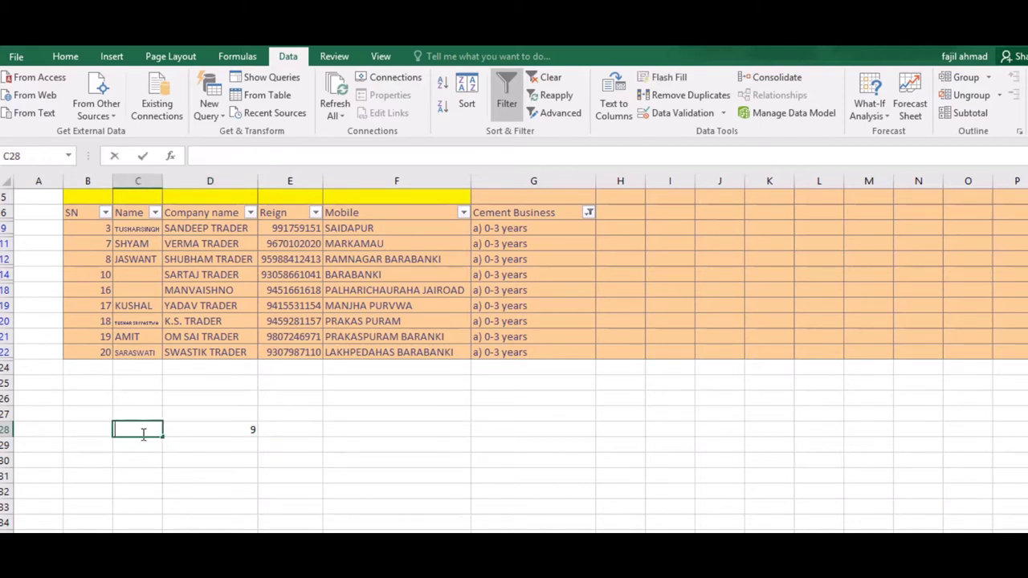
- Label C28 '0-3 Years' and filter Cement Business to only 'b) 3-5 years'
{"action": "type", "text": "0-"}
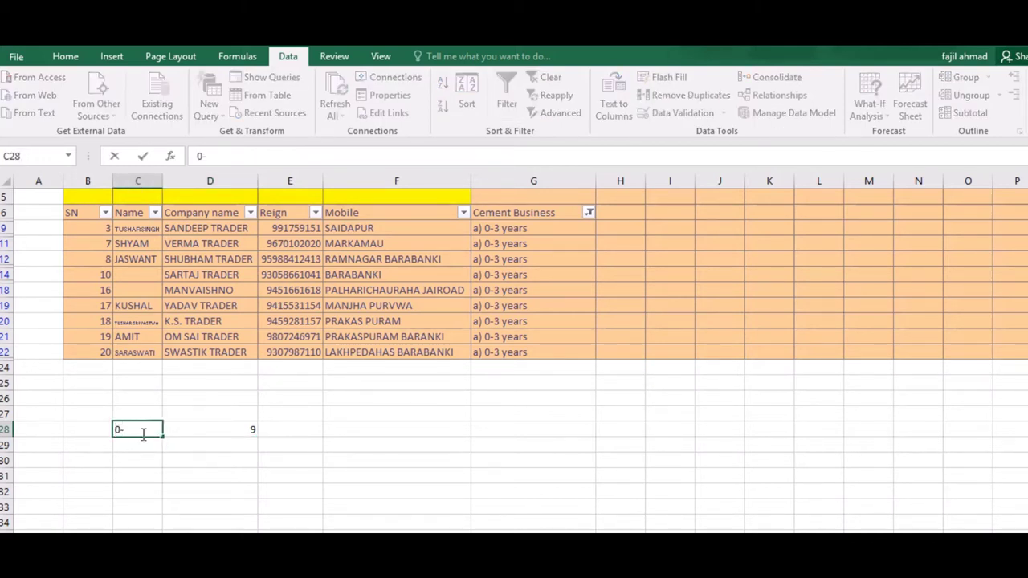
{"action": "type", "text": "3 Ye"}
{"action": "type", "text": "ars"}
{"action": "left_click", "coordinate": [214, 459]}
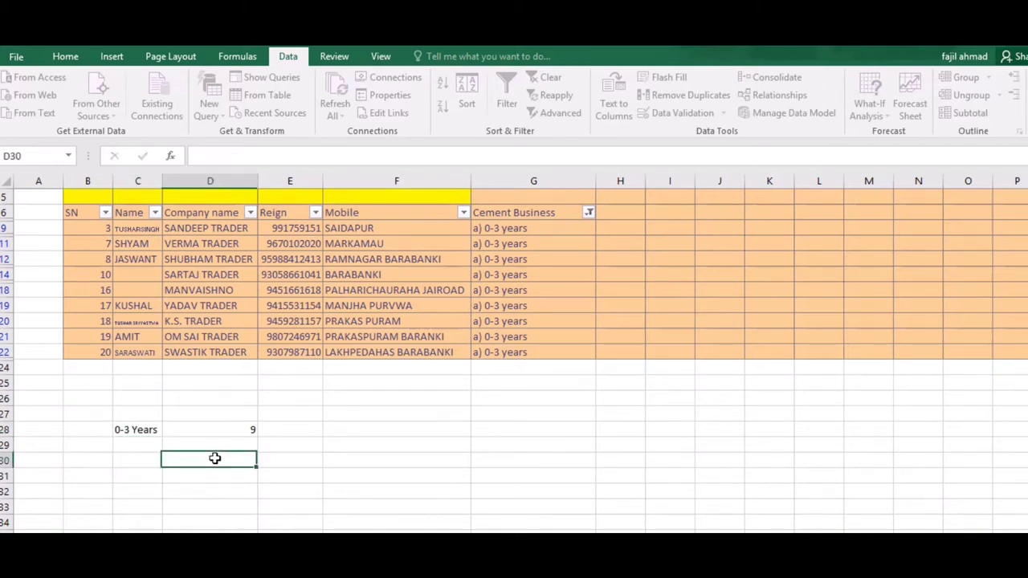
{"action": "left_click", "coordinate": [590, 214]}
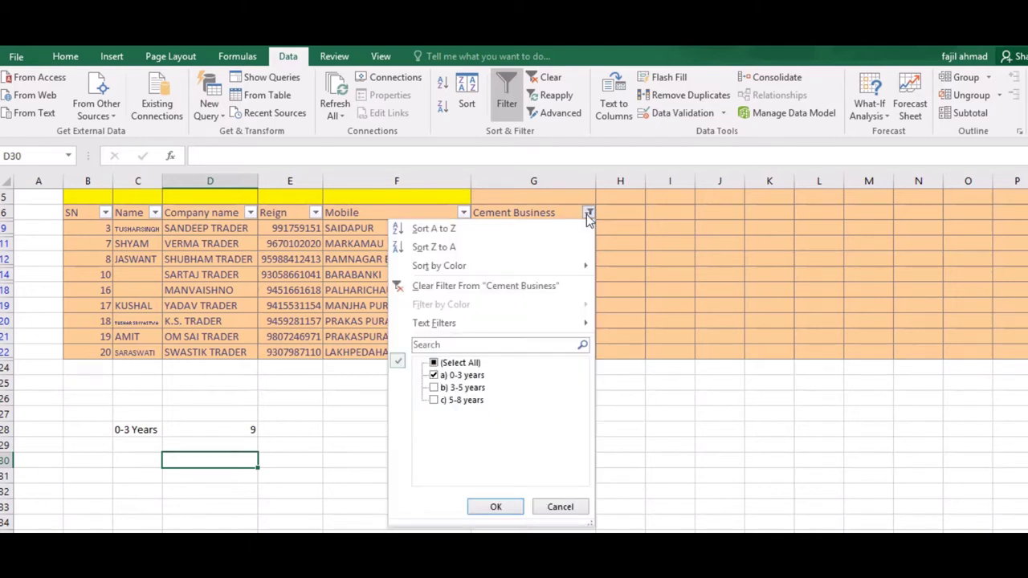
{"action": "left_click", "coordinate": [435, 364]}
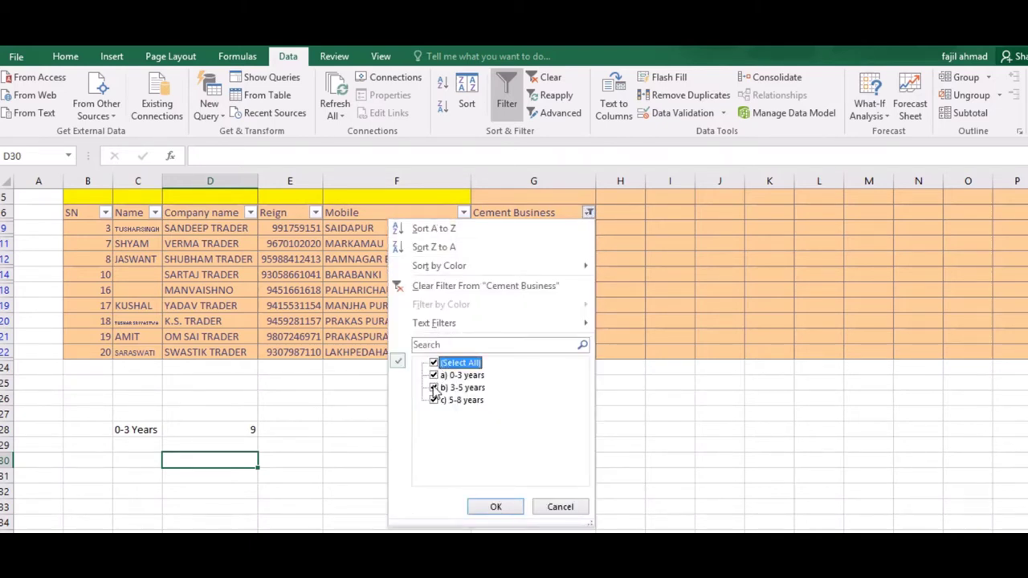
{"action": "left_click", "coordinate": [433, 388]}
{"action": "left_click", "coordinate": [433, 375]}
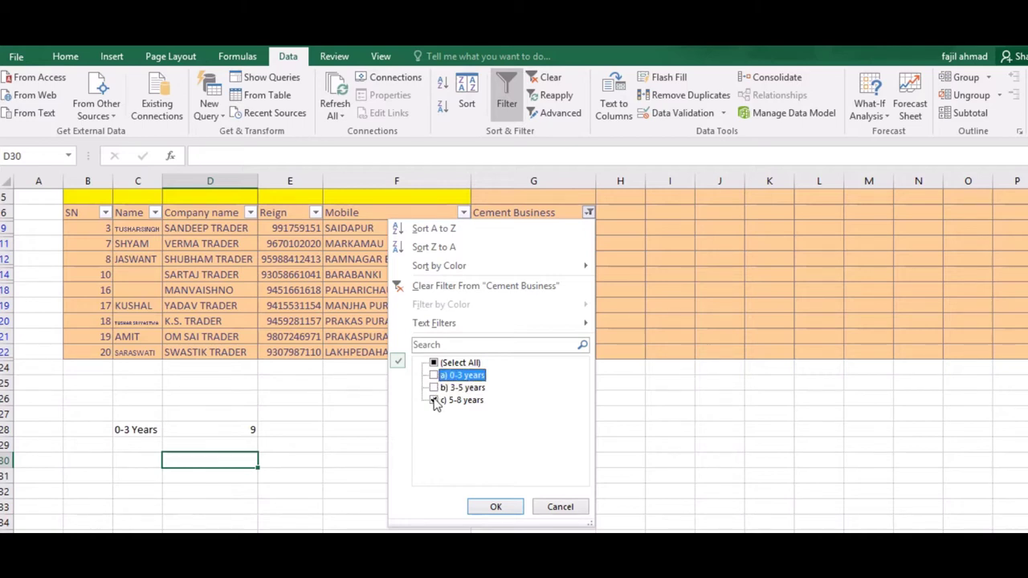
{"action": "left_click", "coordinate": [434, 400]}
{"action": "left_click", "coordinate": [433, 388]}
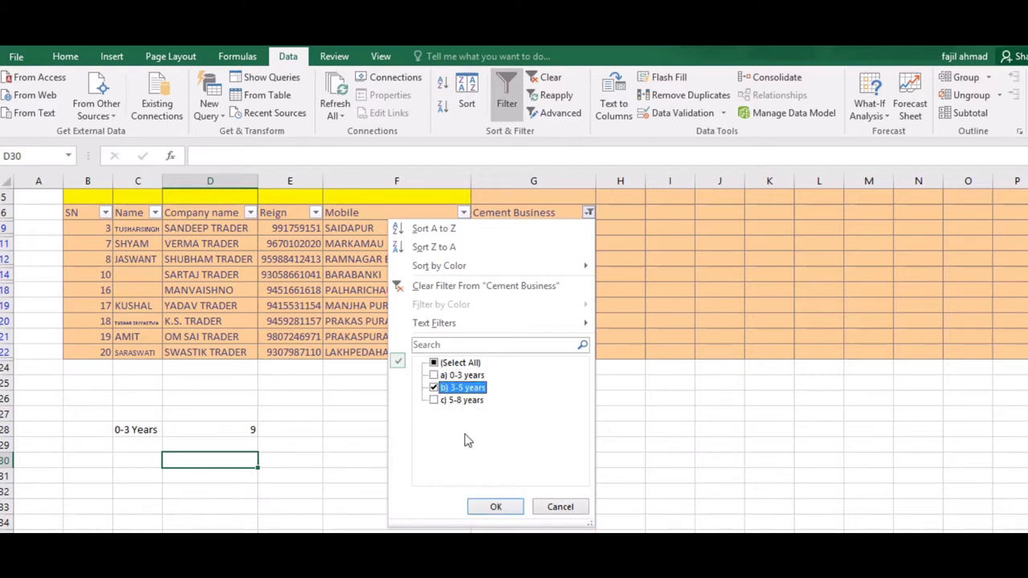
{"action": "left_click", "coordinate": [482, 504]}
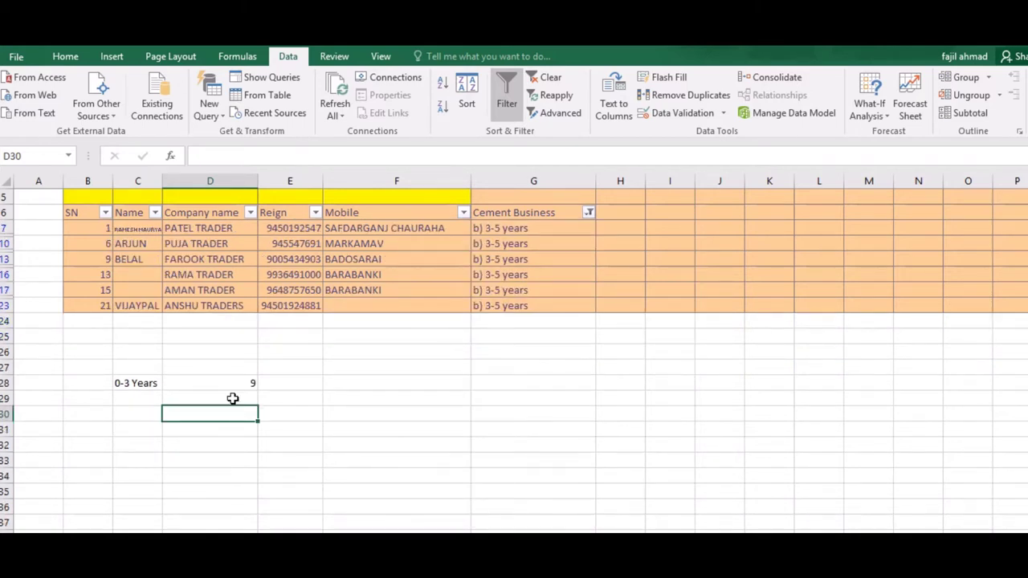
{"action": "left_click", "coordinate": [232, 399]}
- Enter =COUNTA(C7:C23) in D29, giving 12, then return to the top of the table
{"action": "type", "text": "=coun"}
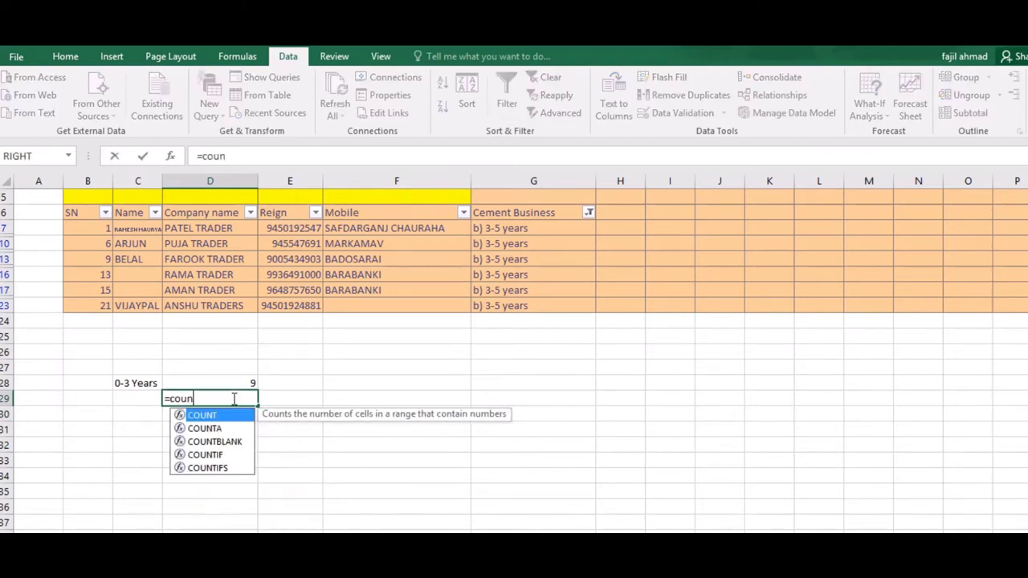
{"action": "type", "text": "ta("}
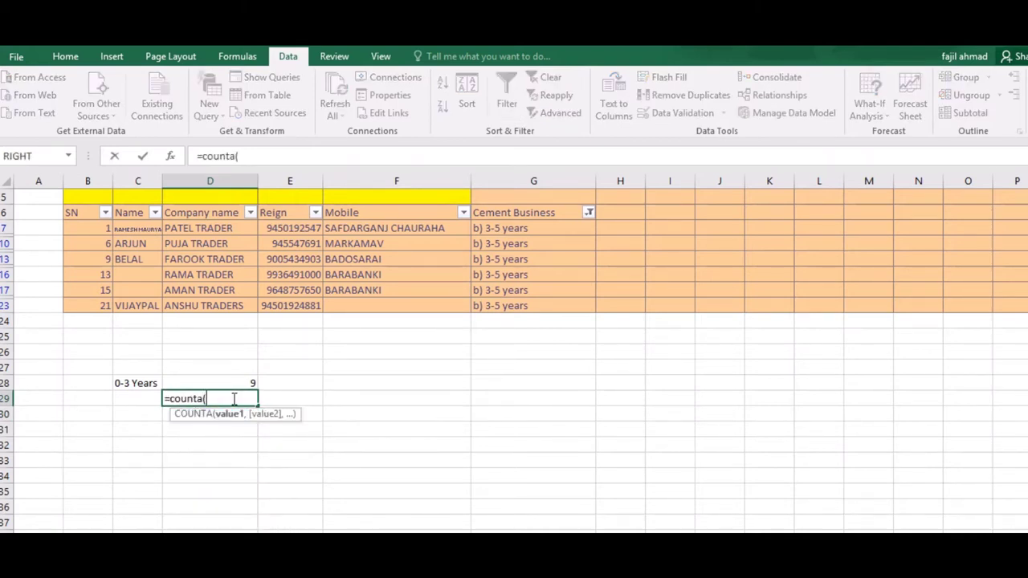
{"action": "mouse_move", "coordinate": [122, 228]}
{"action": "left_mouse_down"}
{"action": "mouse_move", "coordinate": [133, 229]}
{"action": "mouse_move", "coordinate": [141, 302]}
{"action": "left_mouse_up"}
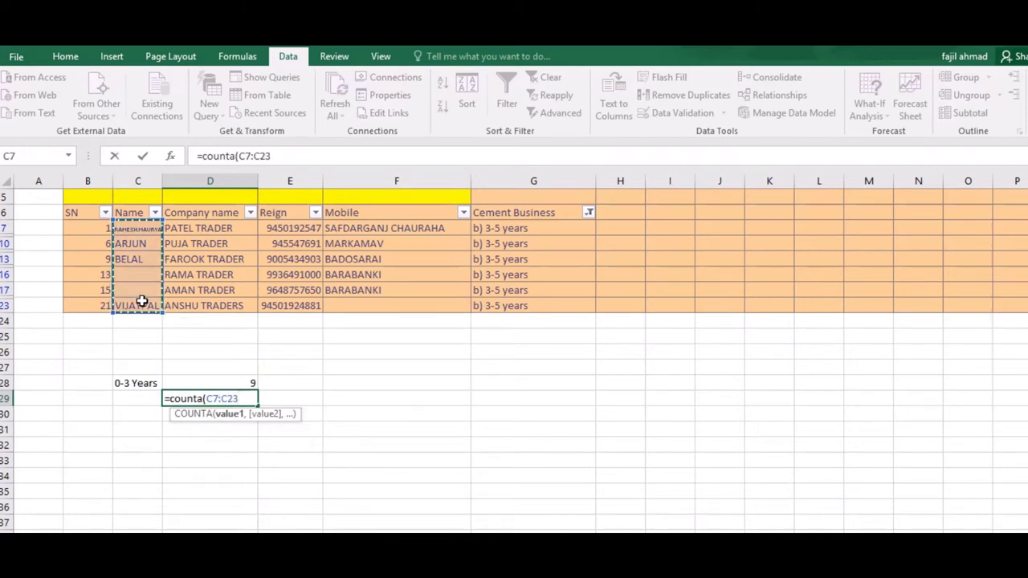
{"action": "key", "text": "Return"}
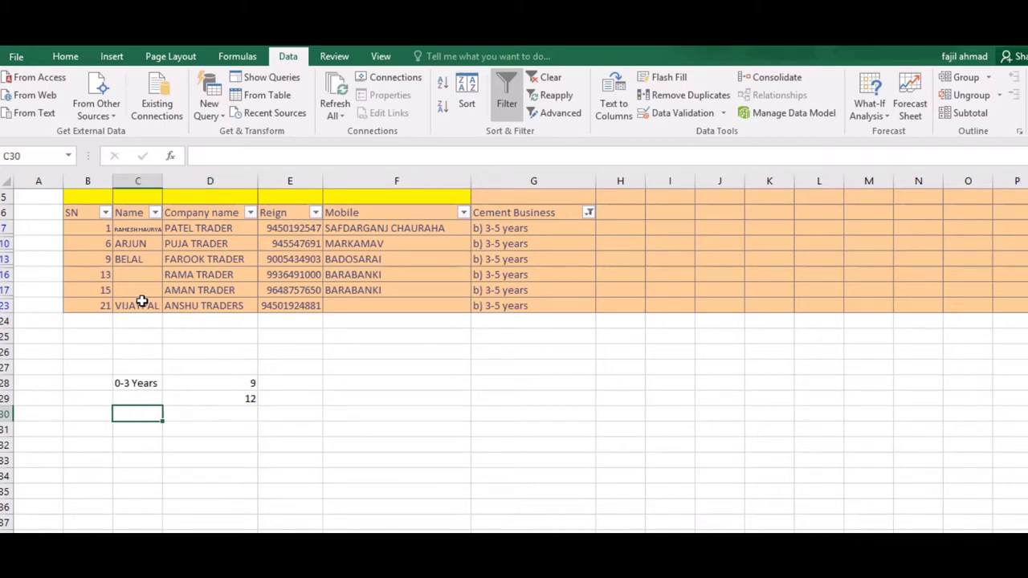
{"action": "left_click", "coordinate": [109, 244]}
{"action": "key", "text": "ctrl+Up"}
{"action": "key", "text": "Up"}
{"action": "key", "text": "Up"}
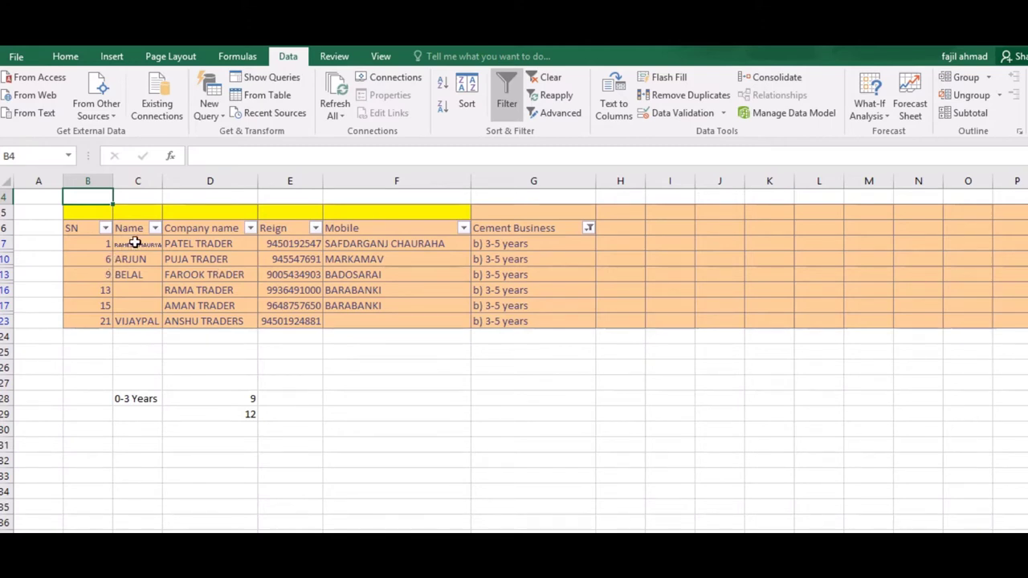
- Sort only the selected names in C7:C23 A to Z, continuing with the current selection
{"action": "left_click_drag", "start_coordinate": [135, 243], "coordinate": [150, 322]}
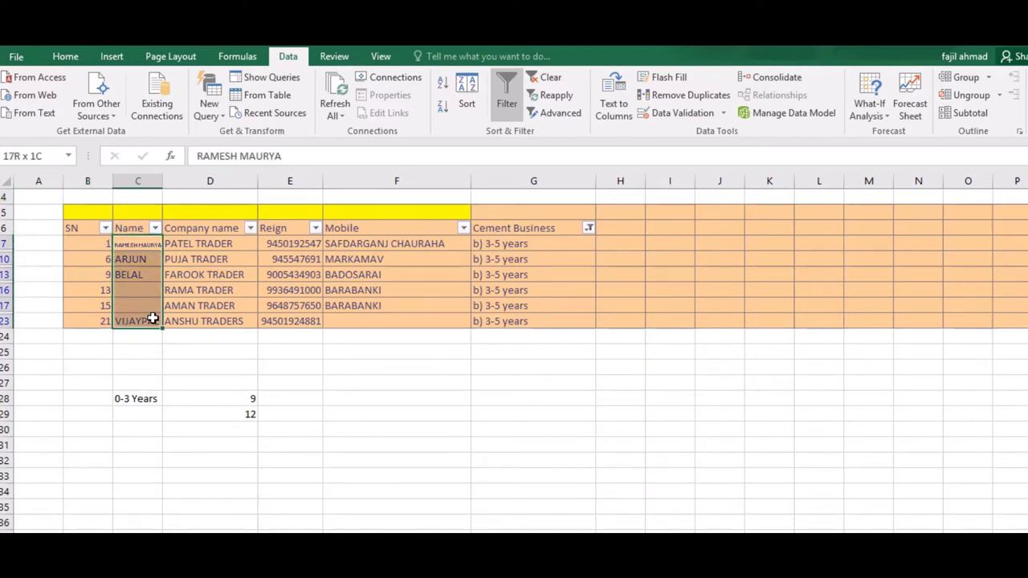
{"action": "left_click", "coordinate": [443, 83]}
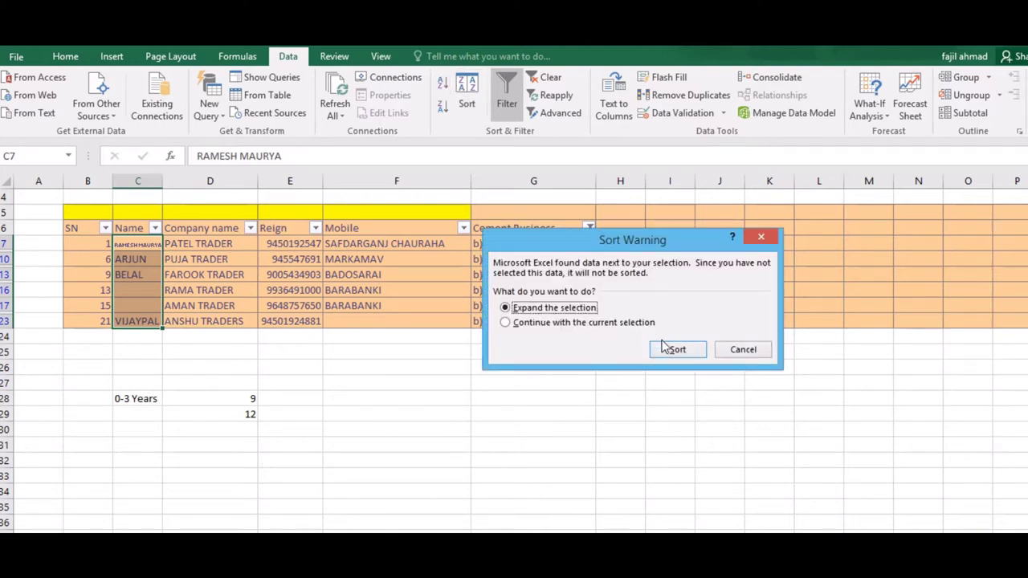
{"action": "left_click", "coordinate": [634, 323]}
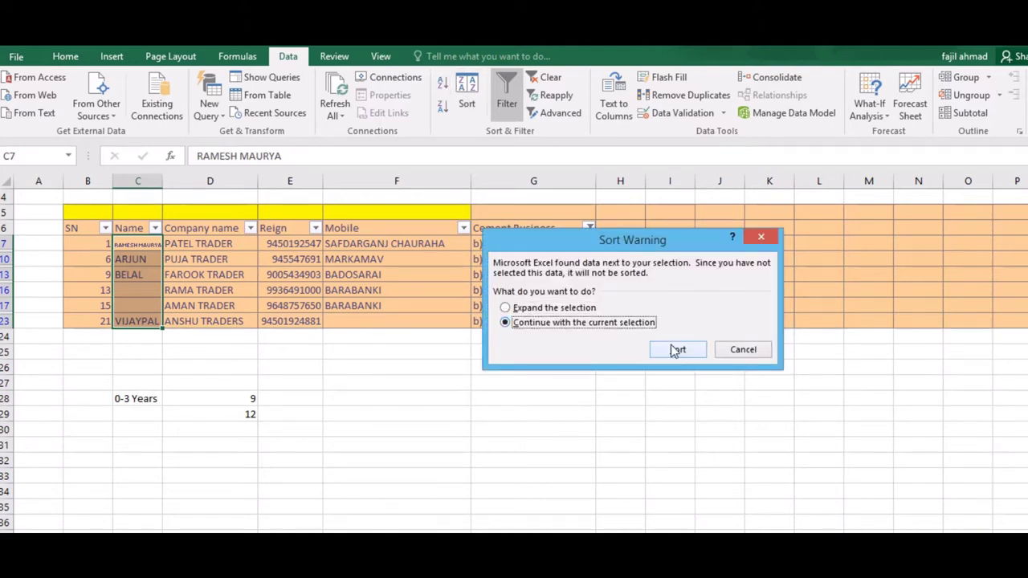
{"action": "left_click", "coordinate": [676, 351]}
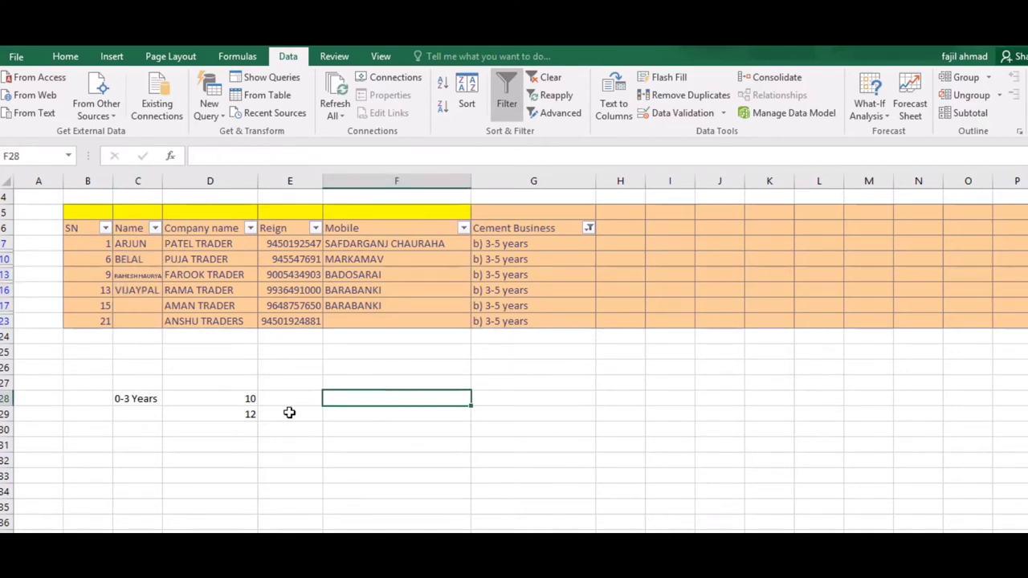
{"action": "left_click", "coordinate": [145, 408]}
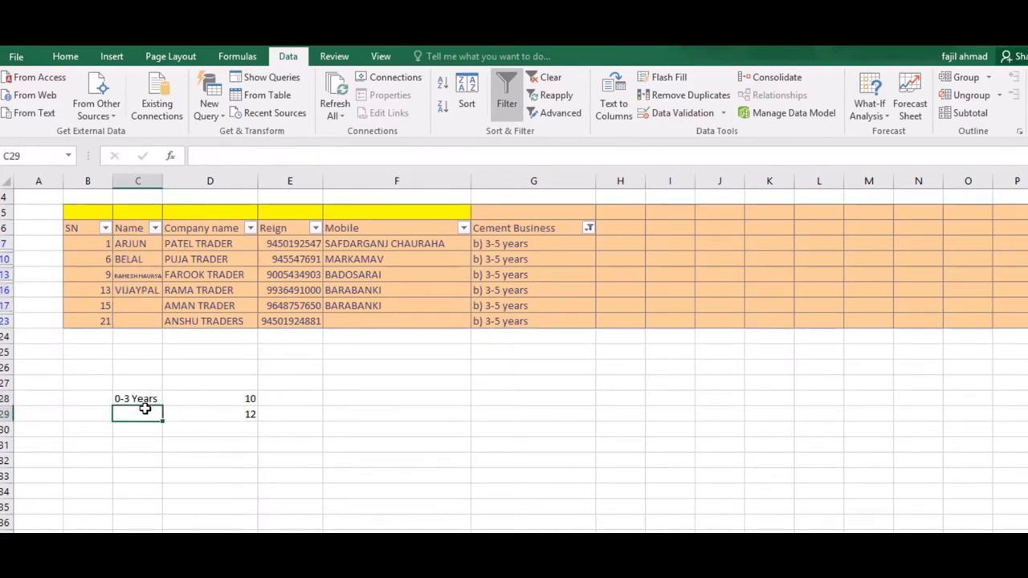
{"action": "left_click", "coordinate": [589, 229]}
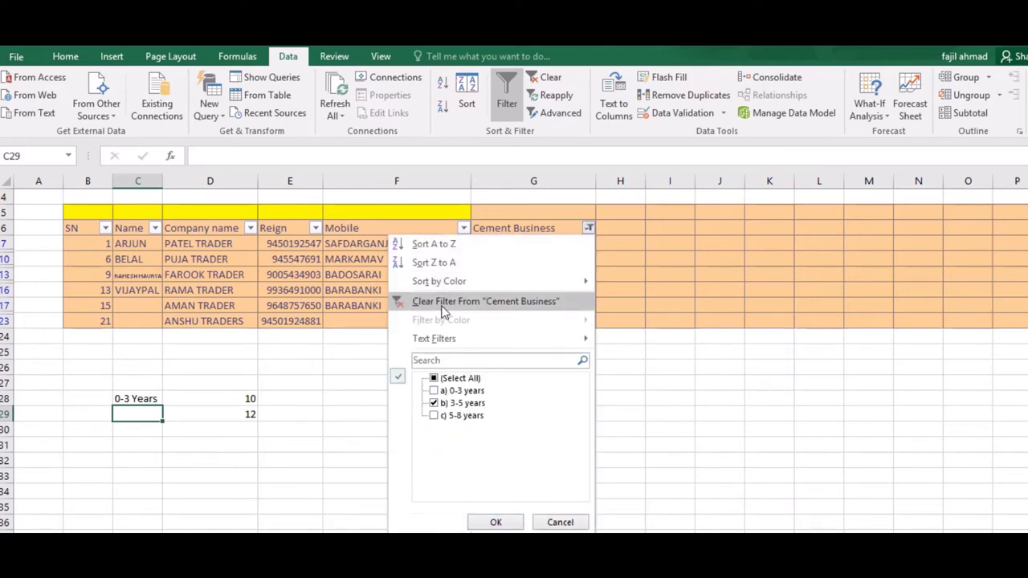
- Select All in the Cement Business filter to show every trader, then browse column D's company names
{"action": "left_click", "coordinate": [433, 379]}
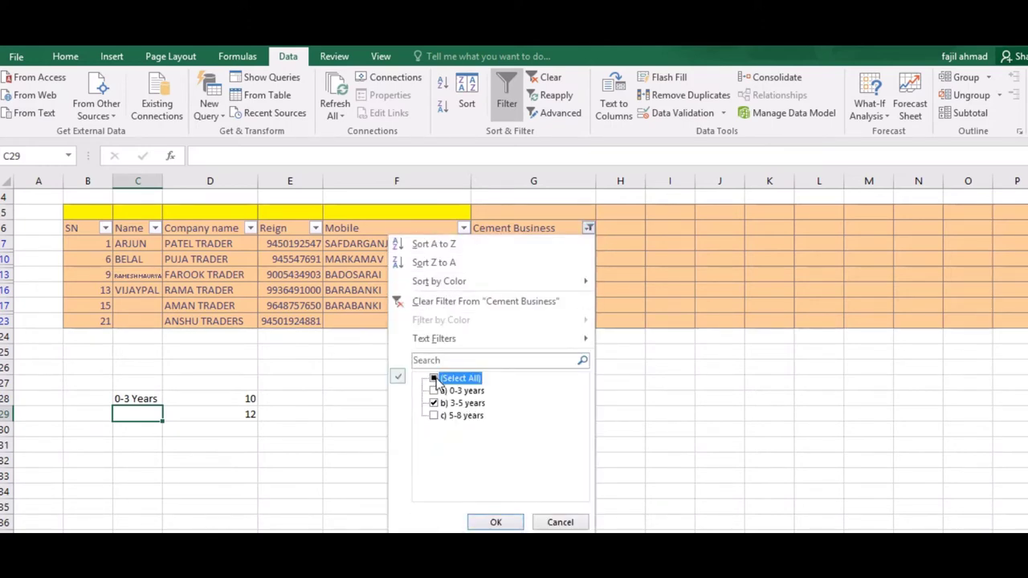
{"action": "left_click", "coordinate": [498, 522]}
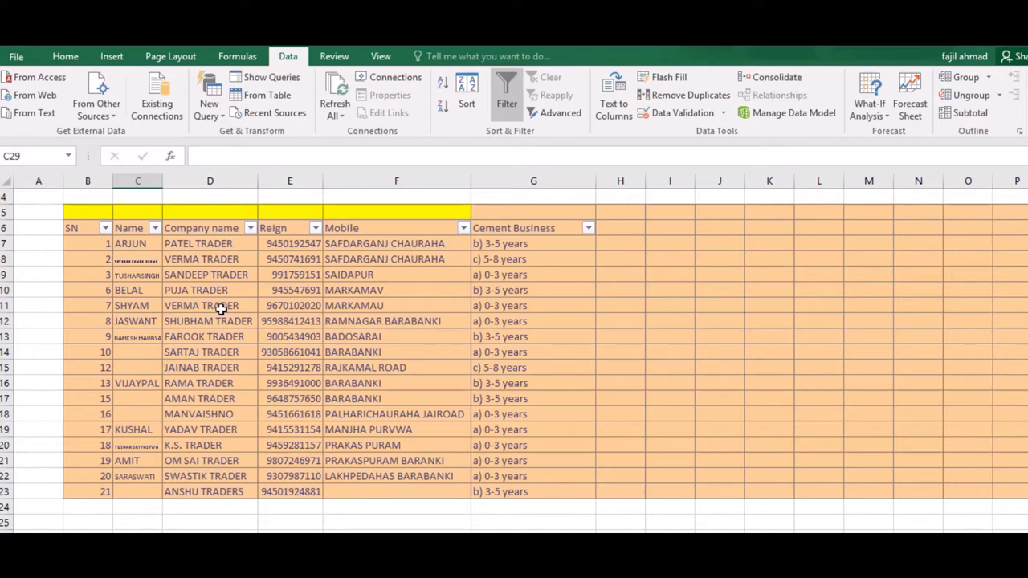
{"action": "left_click", "coordinate": [169, 259]}
{"action": "key", "text": "Down"}
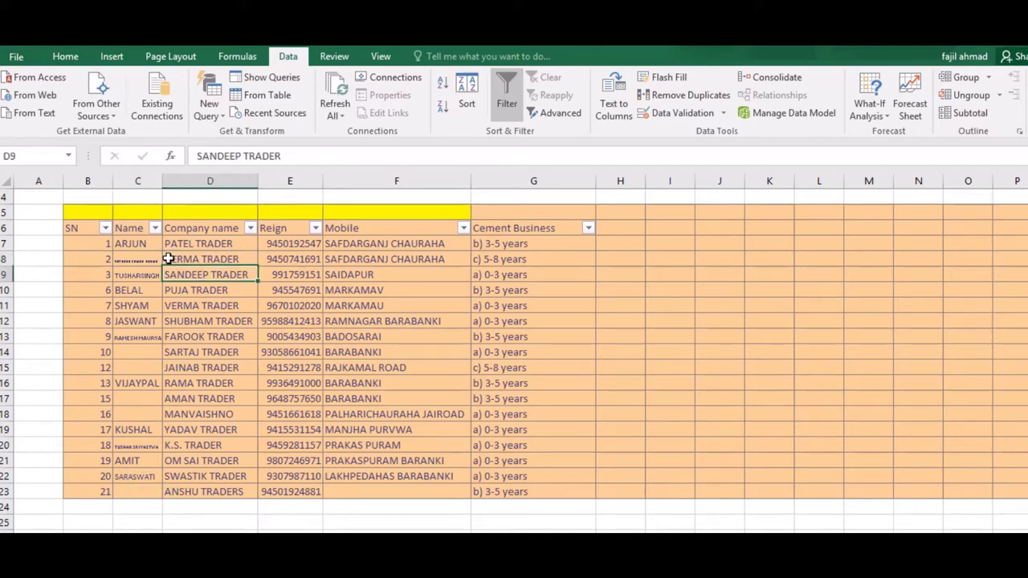
{"action": "key", "text": "Down"}
{"action": "key", "text": "Down"}
{"action": "key", "text": "Down"}
{"action": "key", "text": "Down"}
{"action": "key", "text": "Down"}
{"action": "key", "text": "Down"}
{"action": "key", "text": "Down"}
{"action": "key", "text": "Down"}
{"action": "key", "text": "Down"}
{"action": "key", "text": "Down"}
{"action": "key", "text": "Down"}
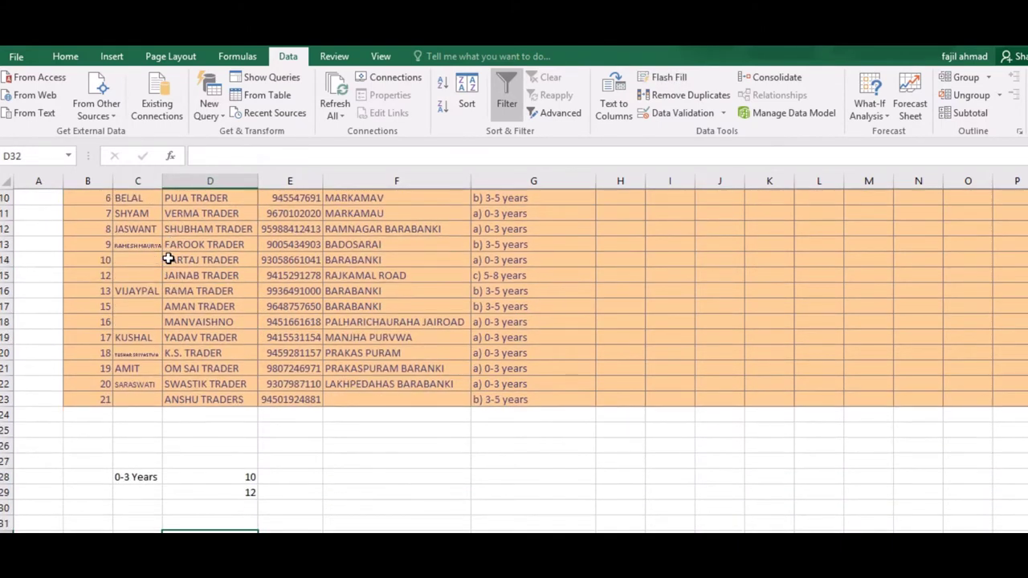
{"action": "key", "text": "Down"}
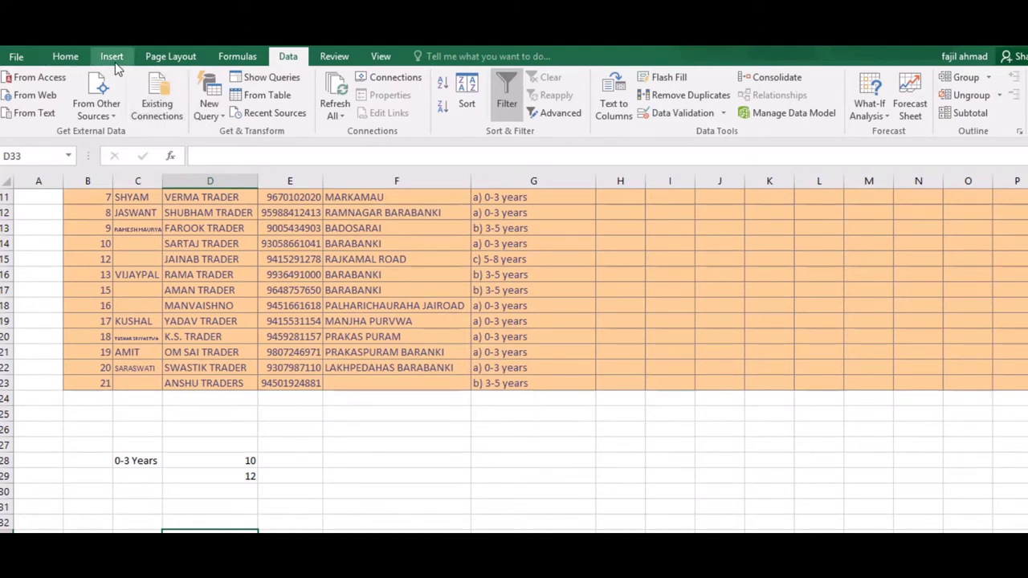
{"action": "left_click", "coordinate": [112, 57]}
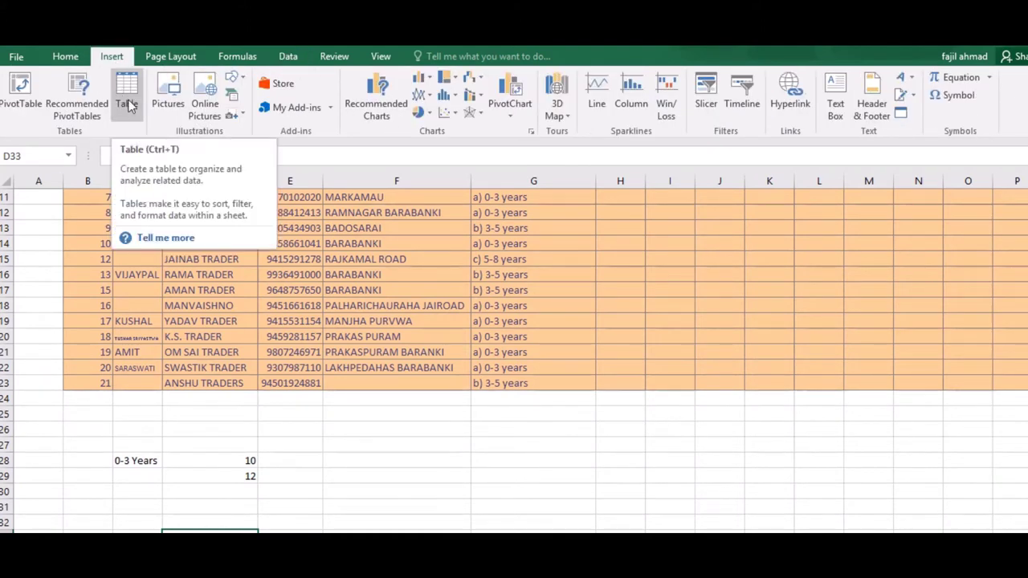
{"action": "left_click", "coordinate": [150, 490]}
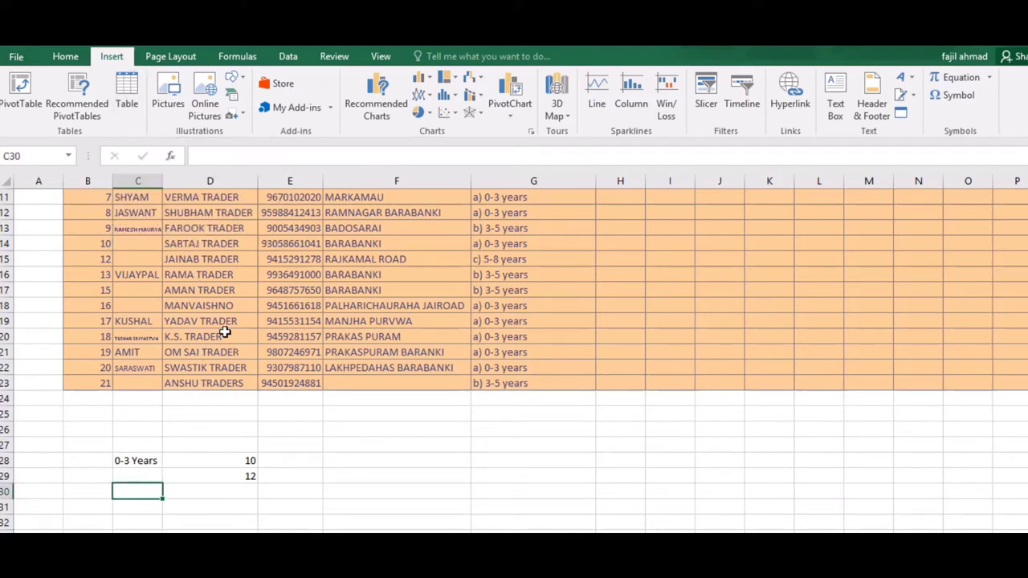
{"action": "left_click", "coordinate": [288, 56]}
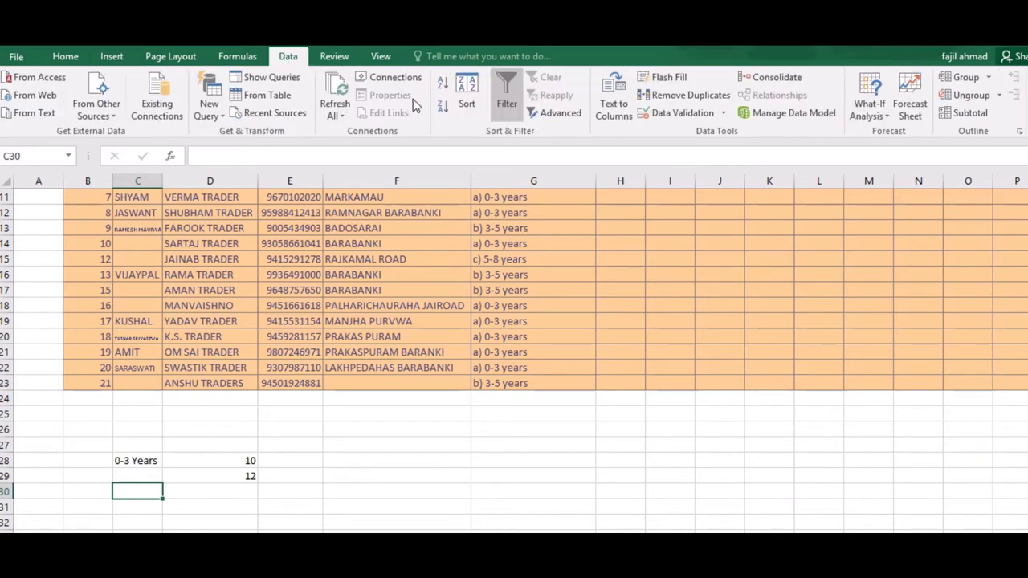
- Type '3-5 years' in C29 and select the labels and counts C28:D29
{"action": "left_click", "coordinate": [515, 100]}
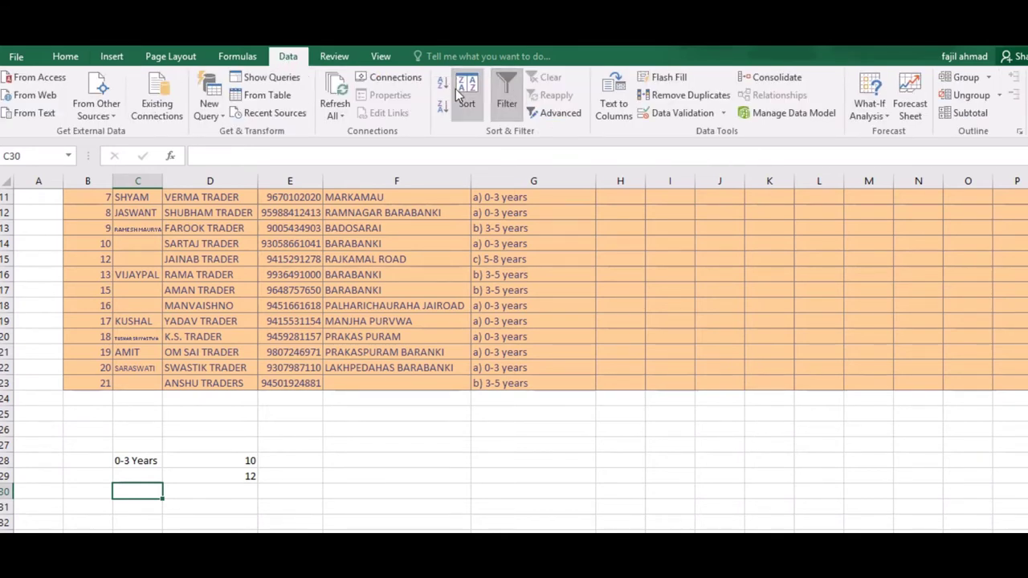
{"action": "left_click", "coordinate": [138, 477]}
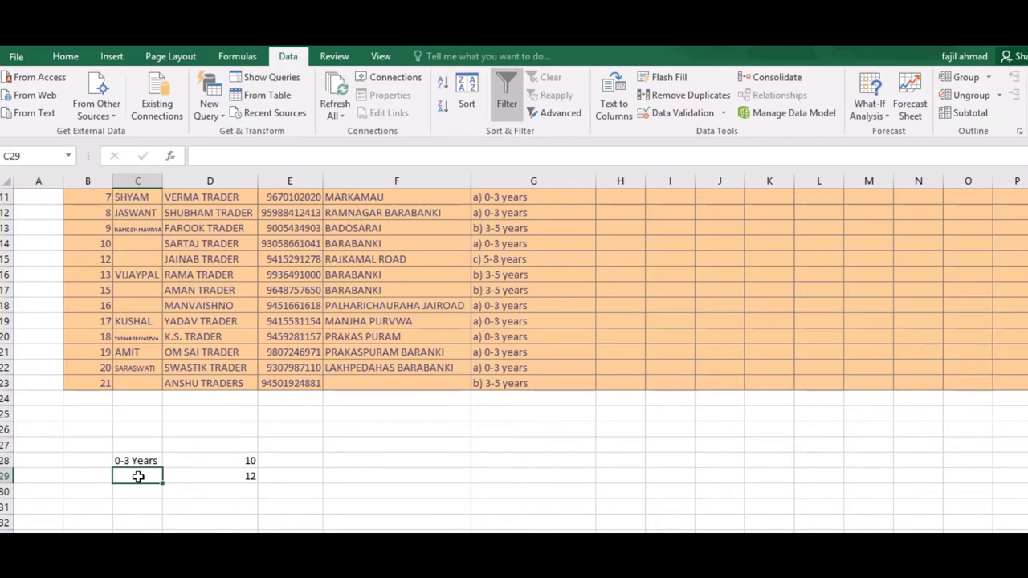
{"action": "type", "text": "3-5 years"}
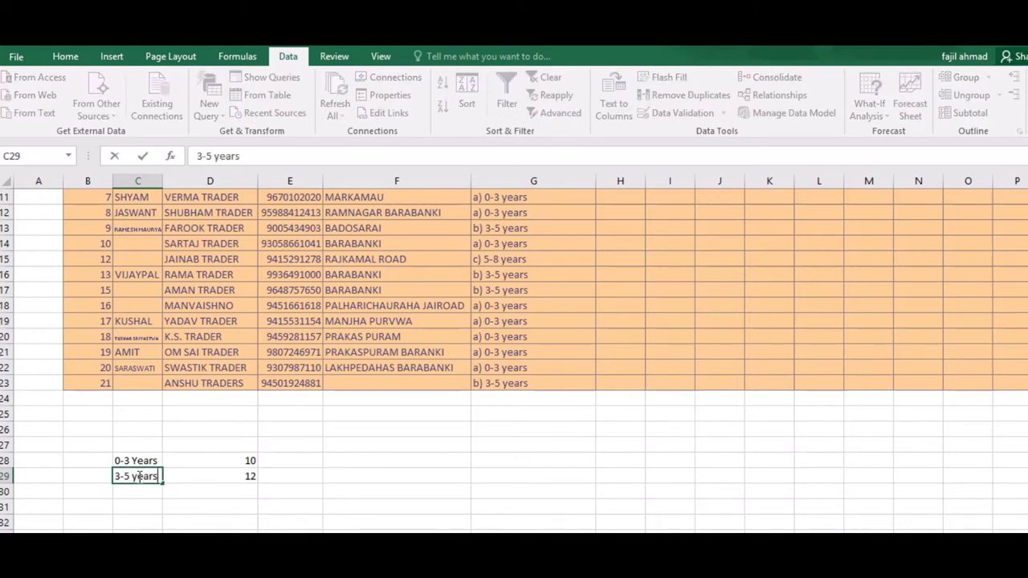
{"action": "key", "text": "Tab"}
{"action": "key", "text": "Tab"}
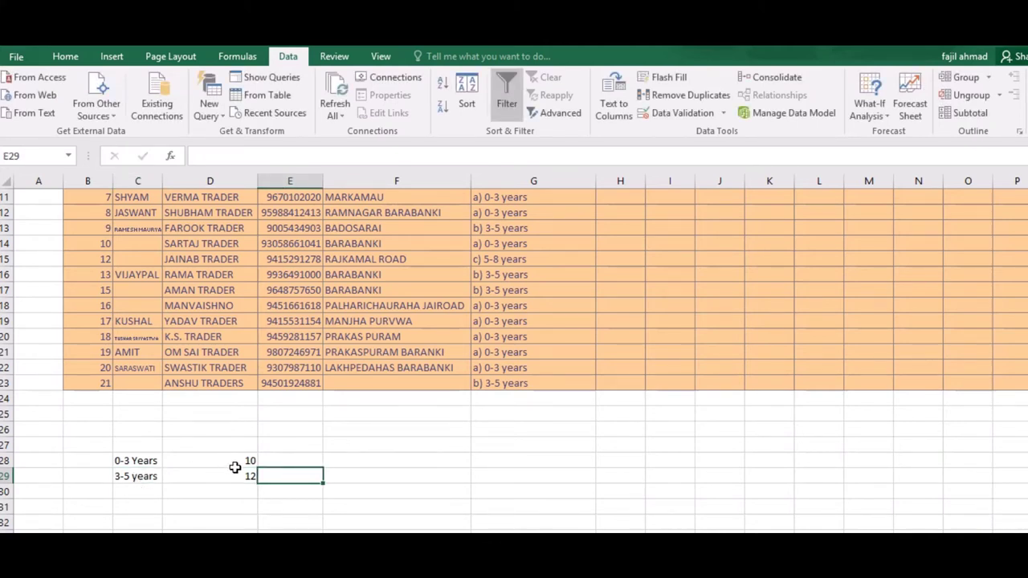
{"action": "left_click", "coordinate": [241, 460]}
{"action": "left_click_drag", "start_coordinate": [120, 460], "coordinate": [223, 480]}
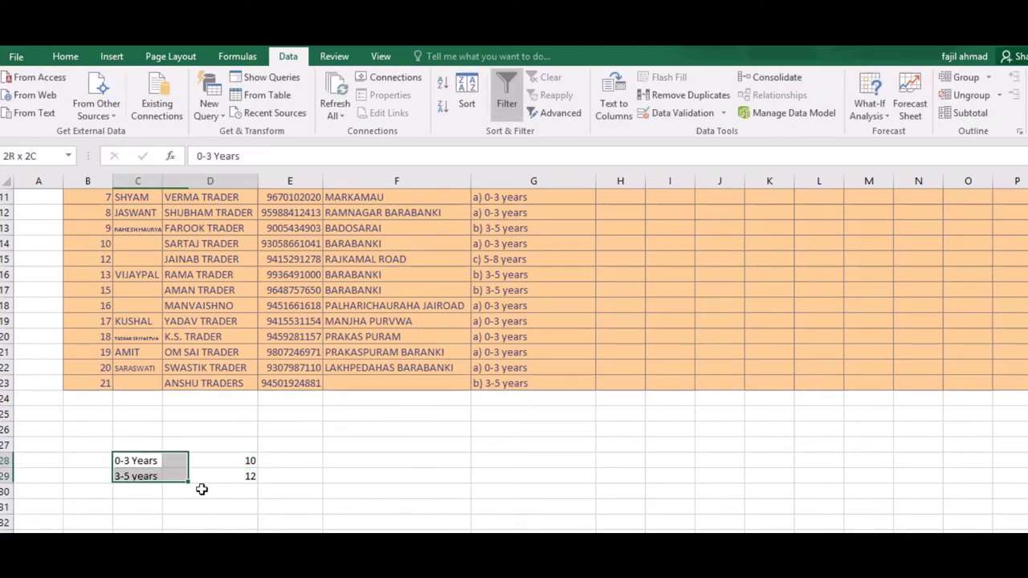
- Insert a 3-D pie chart of the counts, resize it and pull its slices apart
{"action": "left_click", "coordinate": [105, 60]}
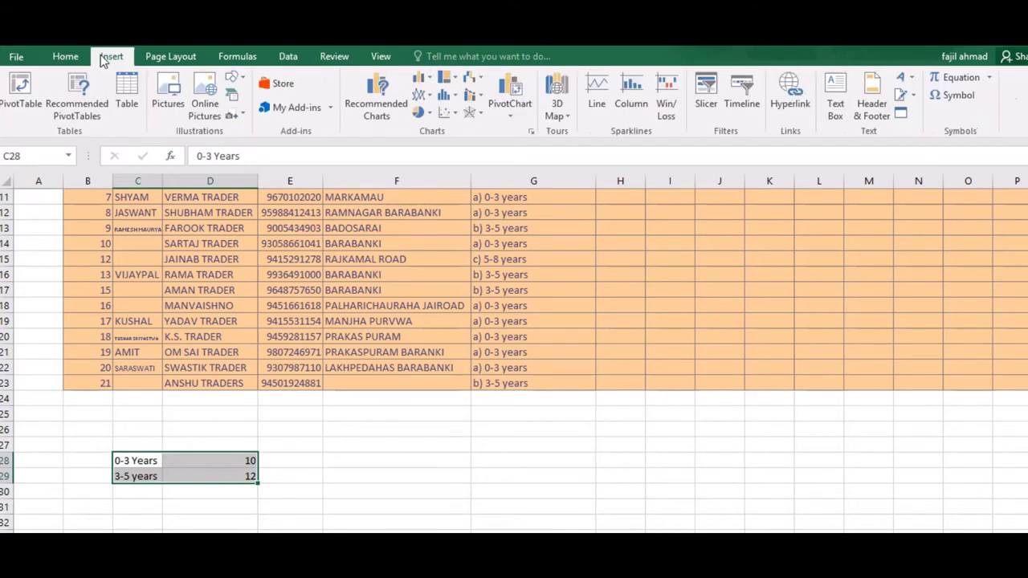
{"action": "left_click", "coordinate": [421, 113]}
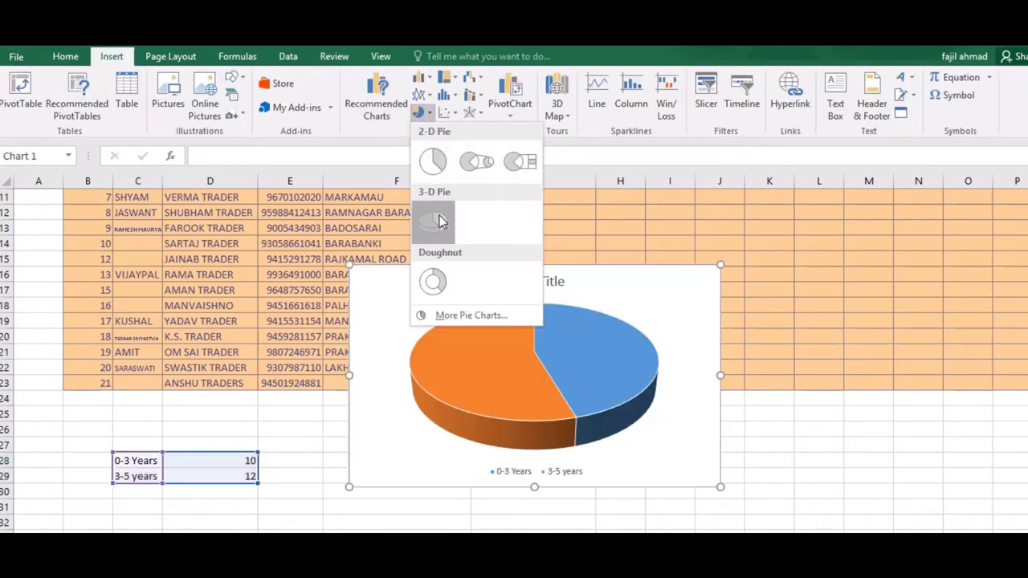
{"action": "left_click", "coordinate": [433, 222]}
{"action": "left_click_drag", "start_coordinate": [349, 264], "coordinate": [539, 361]}
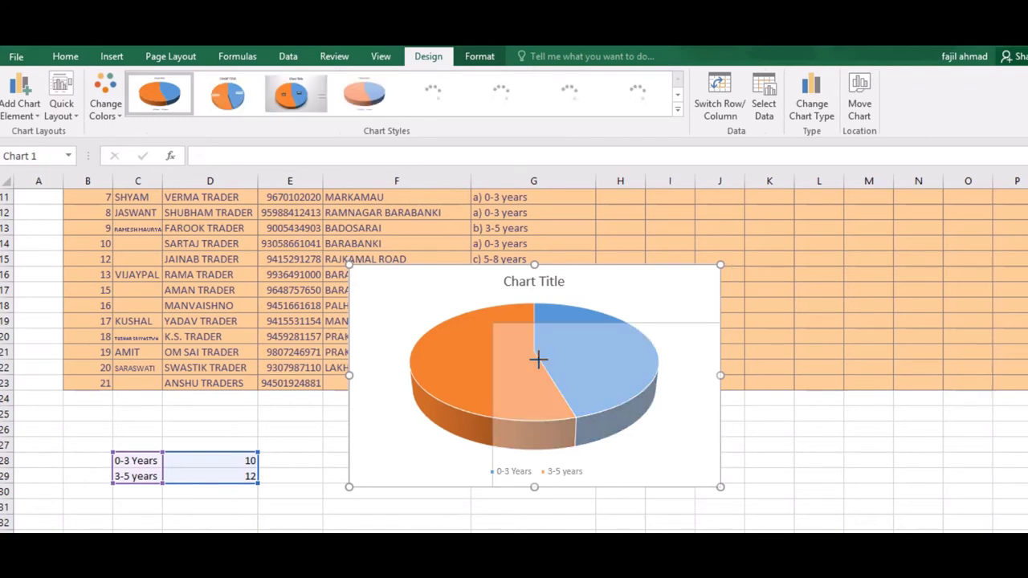
{"action": "left_click_drag", "start_coordinate": [620, 409], "coordinate": [535, 391]}
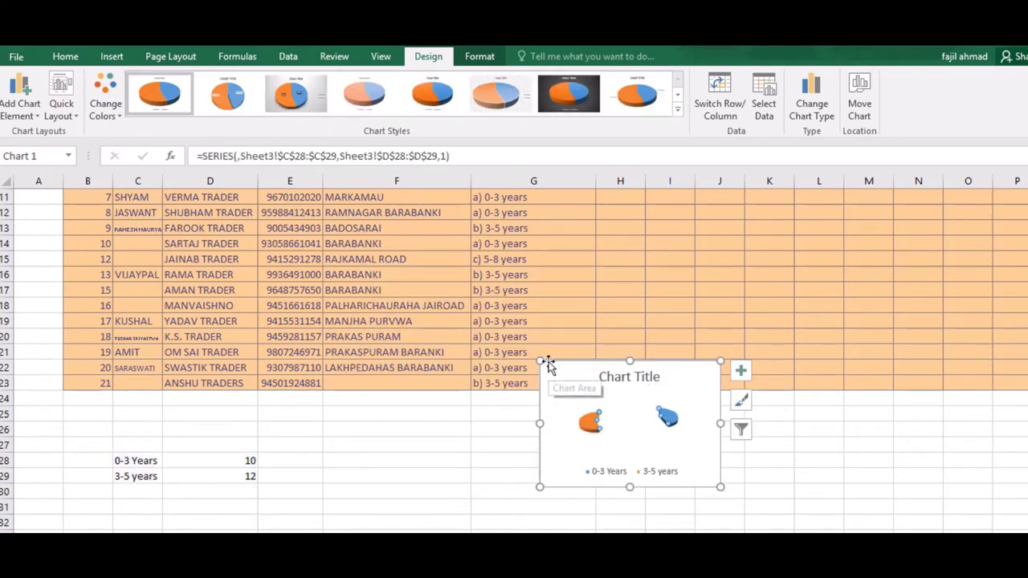
- Rejoin the pie, enlarge the chart, and apply the light striped style showing 45% and 55%
{"action": "key", "text": "ctrl+z"}
{"action": "left_click_drag", "start_coordinate": [546, 361], "coordinate": [483, 274]}
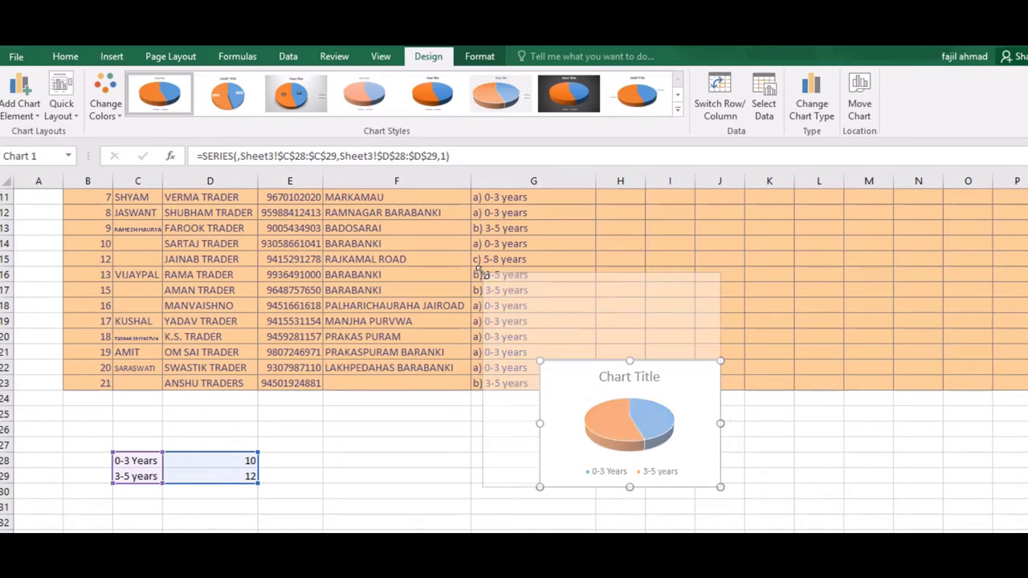
{"action": "left_click", "coordinate": [433, 95]}
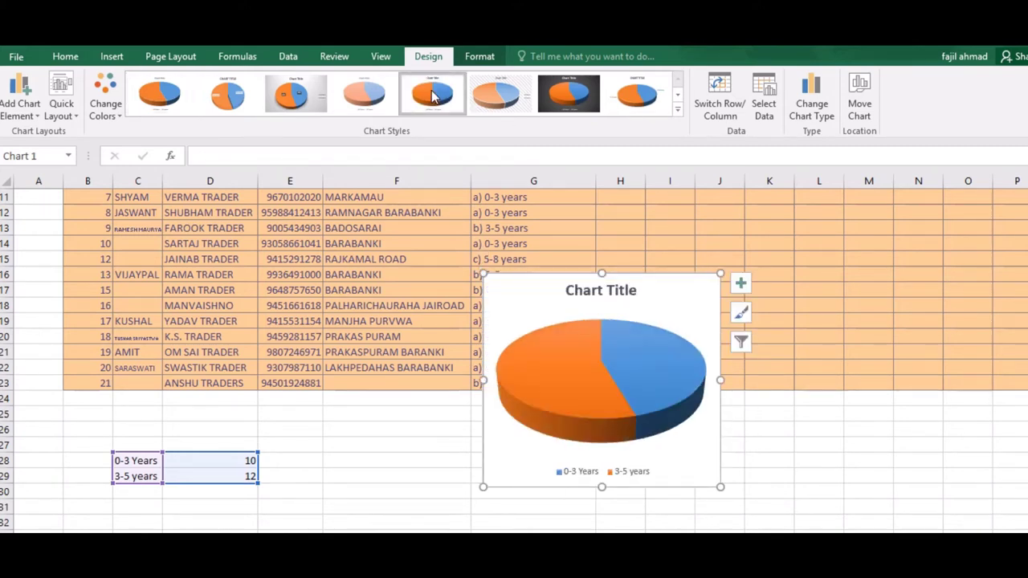
{"action": "left_click", "coordinate": [362, 95]}
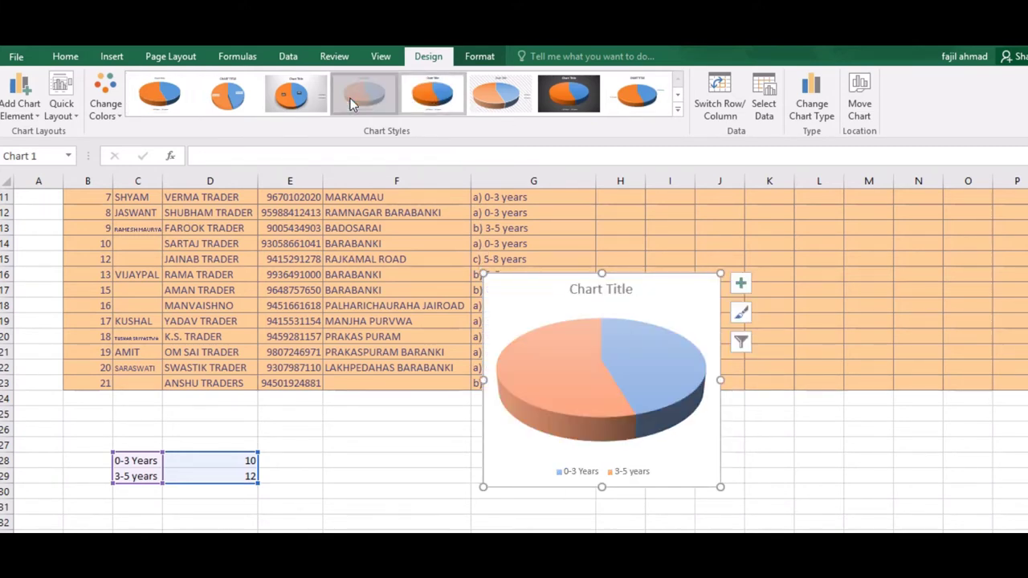
{"action": "left_click", "coordinate": [308, 103]}
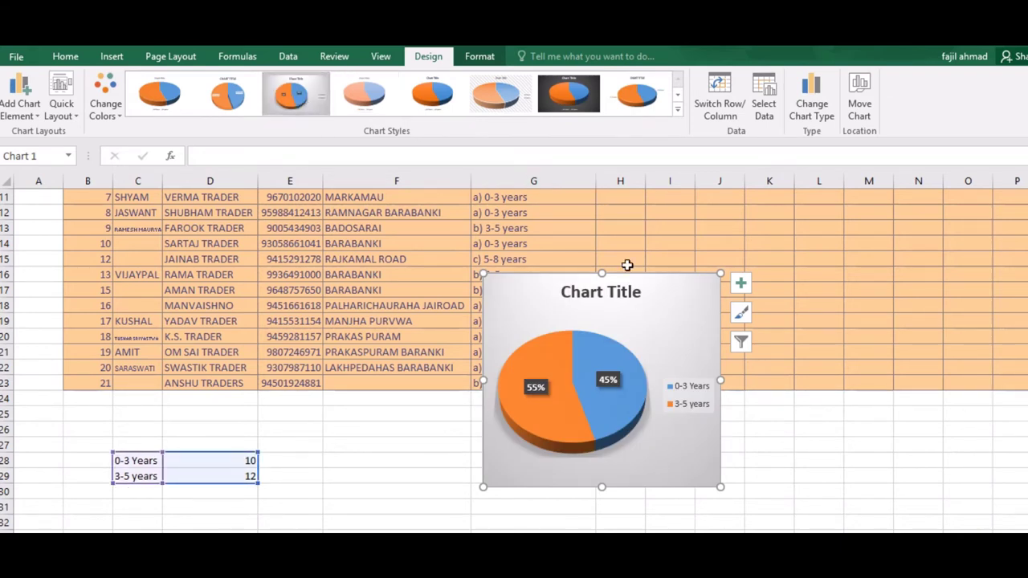
{"action": "mouse_move", "coordinate": [570, 394]}
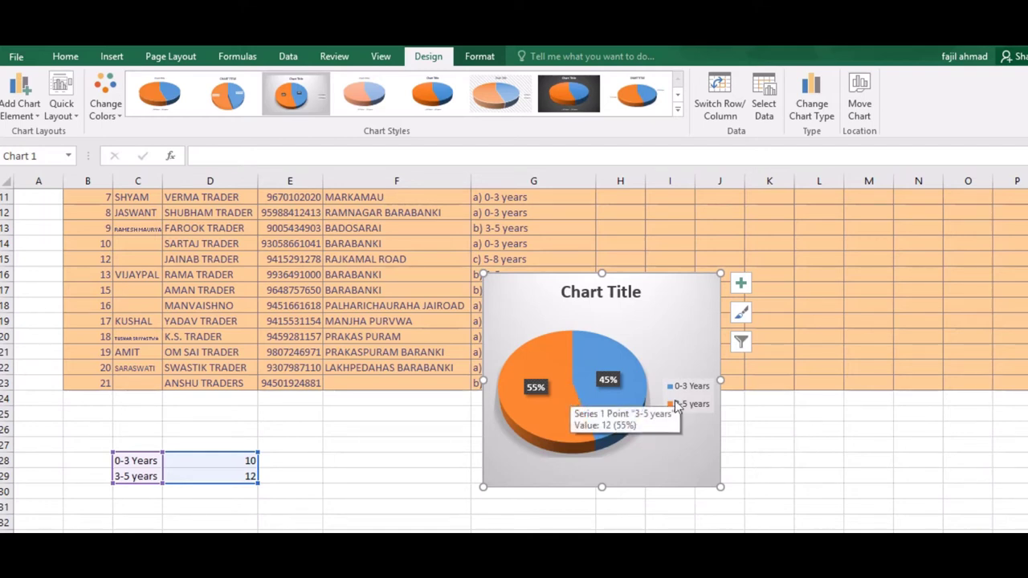
{"action": "left_click", "coordinate": [411, 113]}
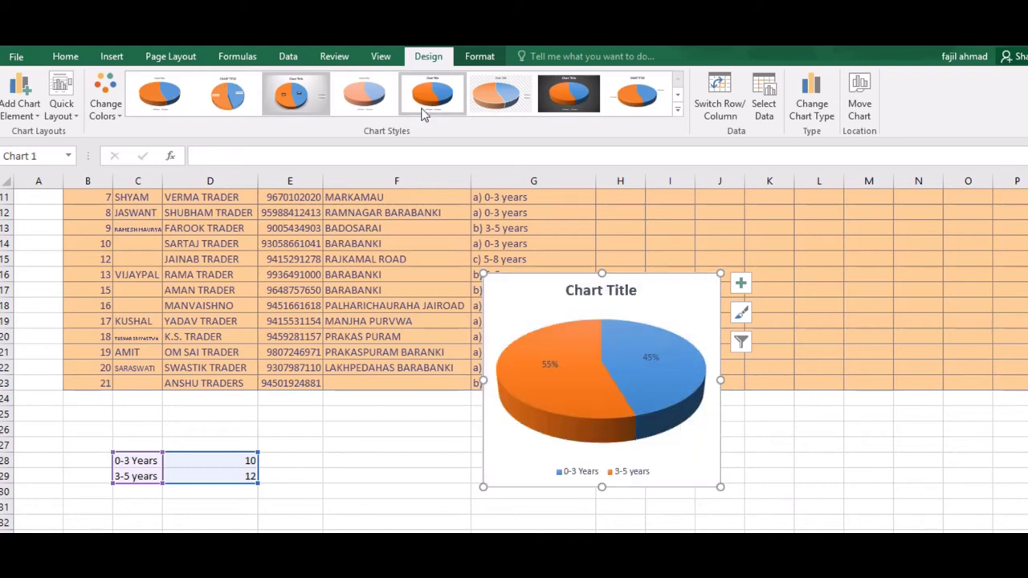
{"action": "left_click", "coordinate": [552, 98]}
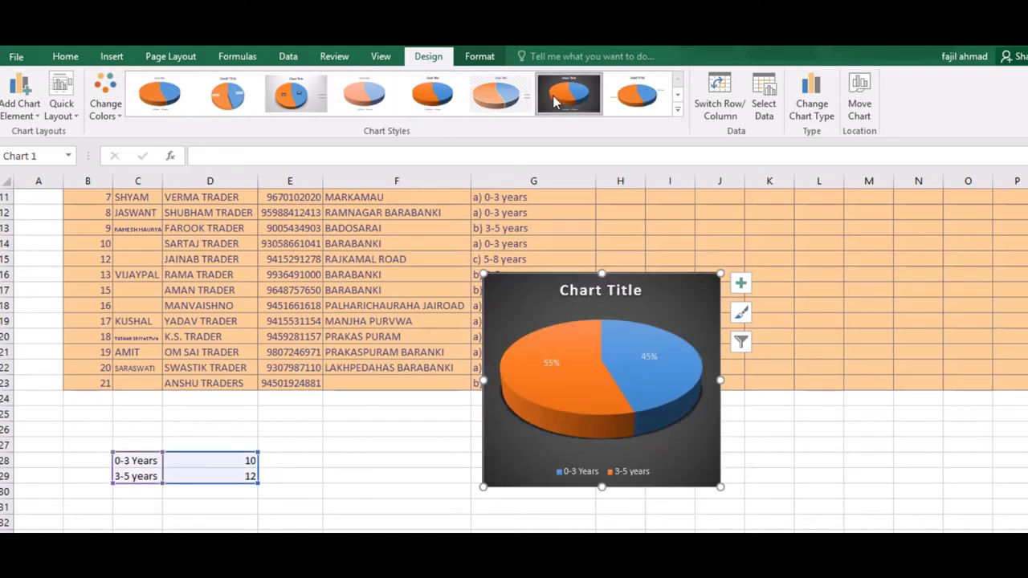
{"action": "left_click", "coordinate": [655, 91]}
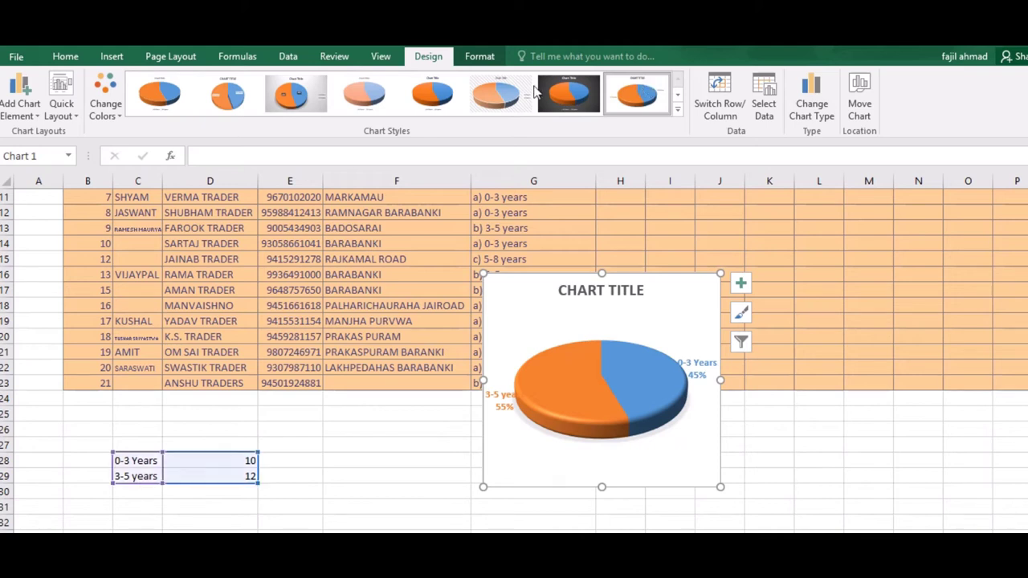
{"action": "left_click", "coordinate": [496, 90]}
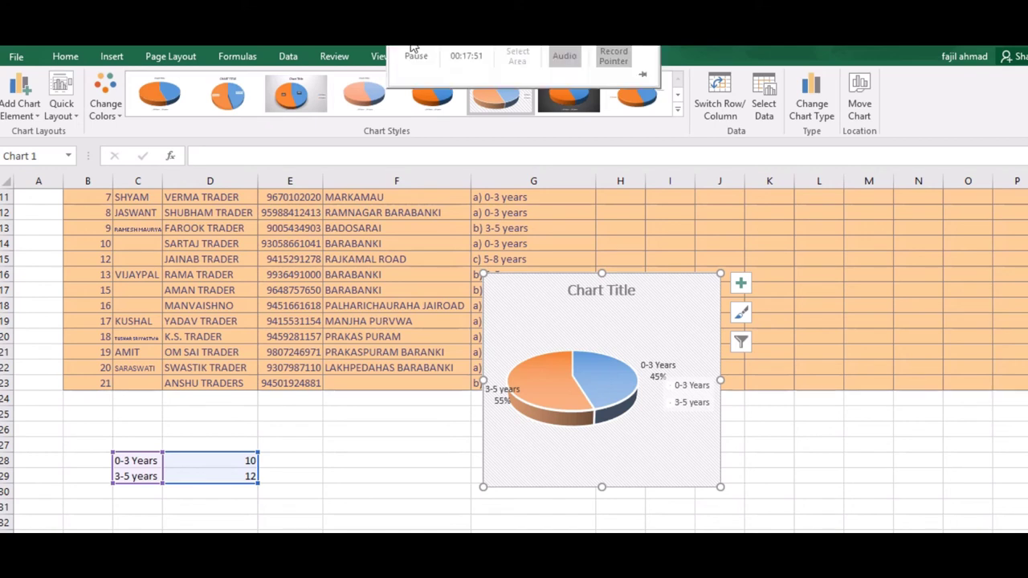
{"action": "left_click", "coordinate": [474, 63]}
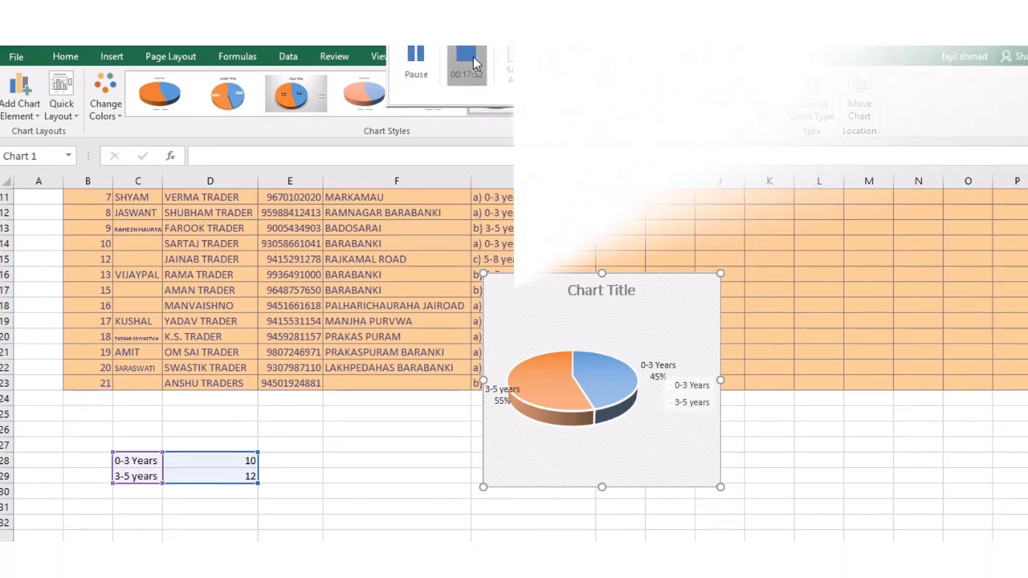